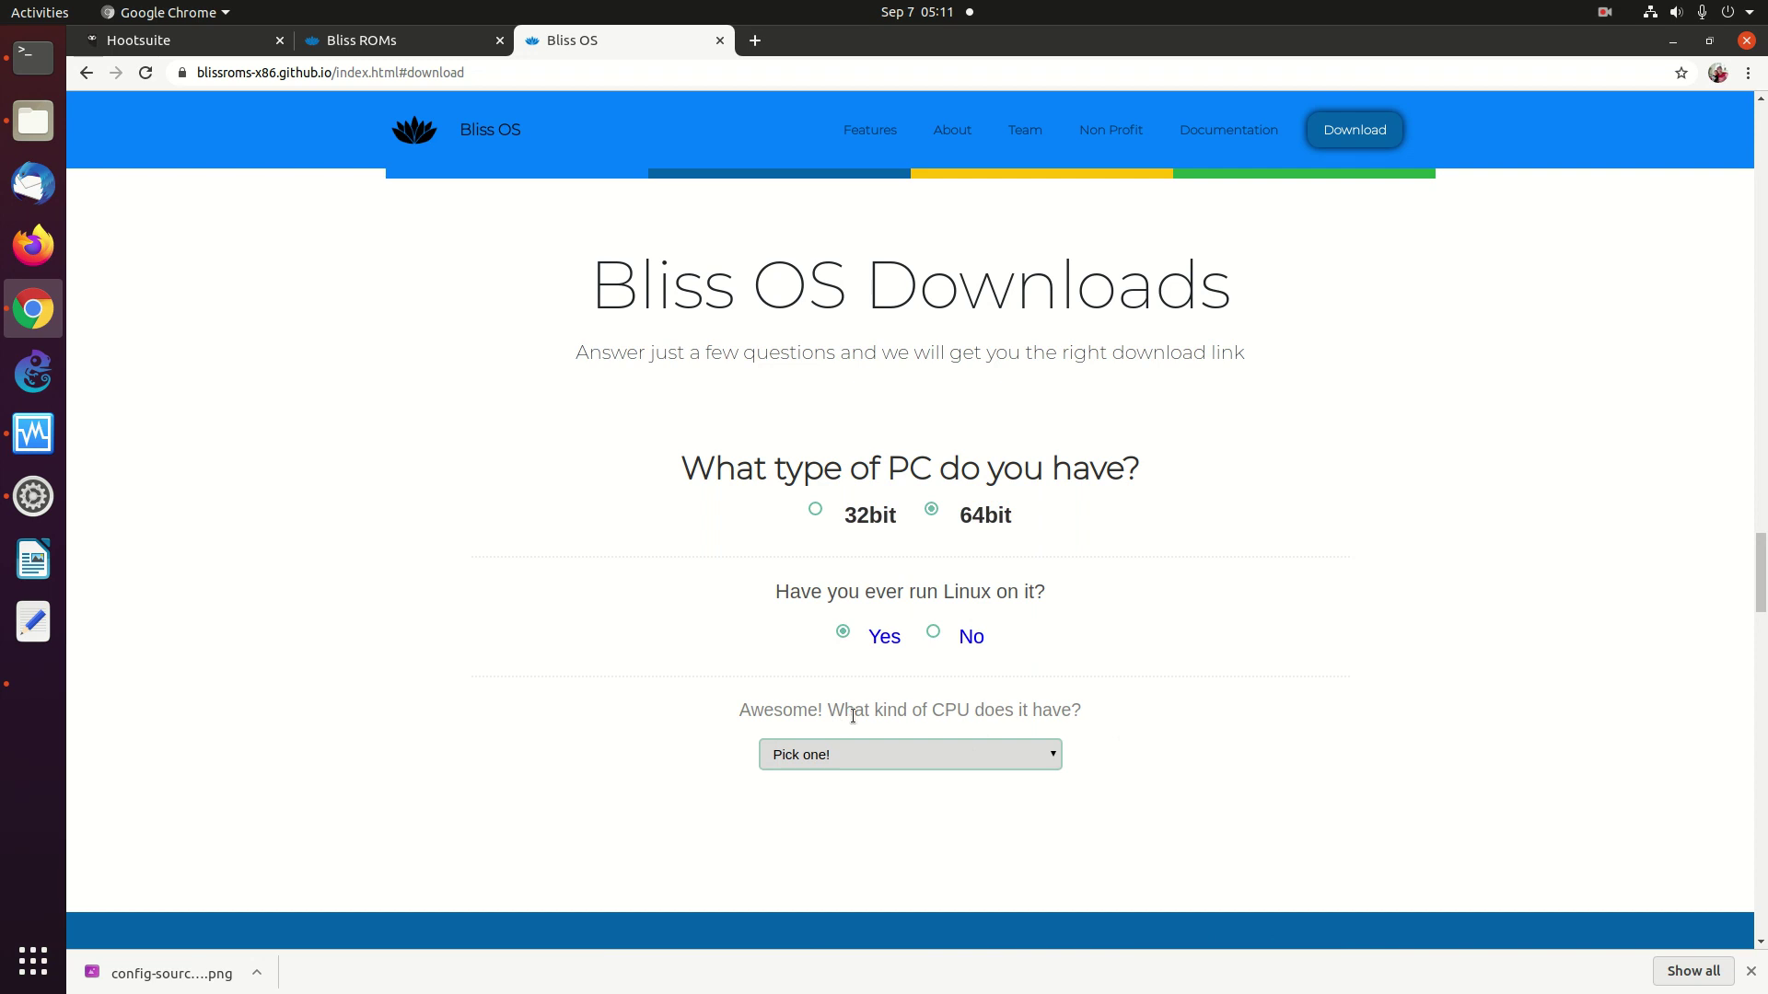
Answer the CPU question on the Bliss OS download page with Intel Celeron/i3/i5/i7/i9
left_click(1006, 753)
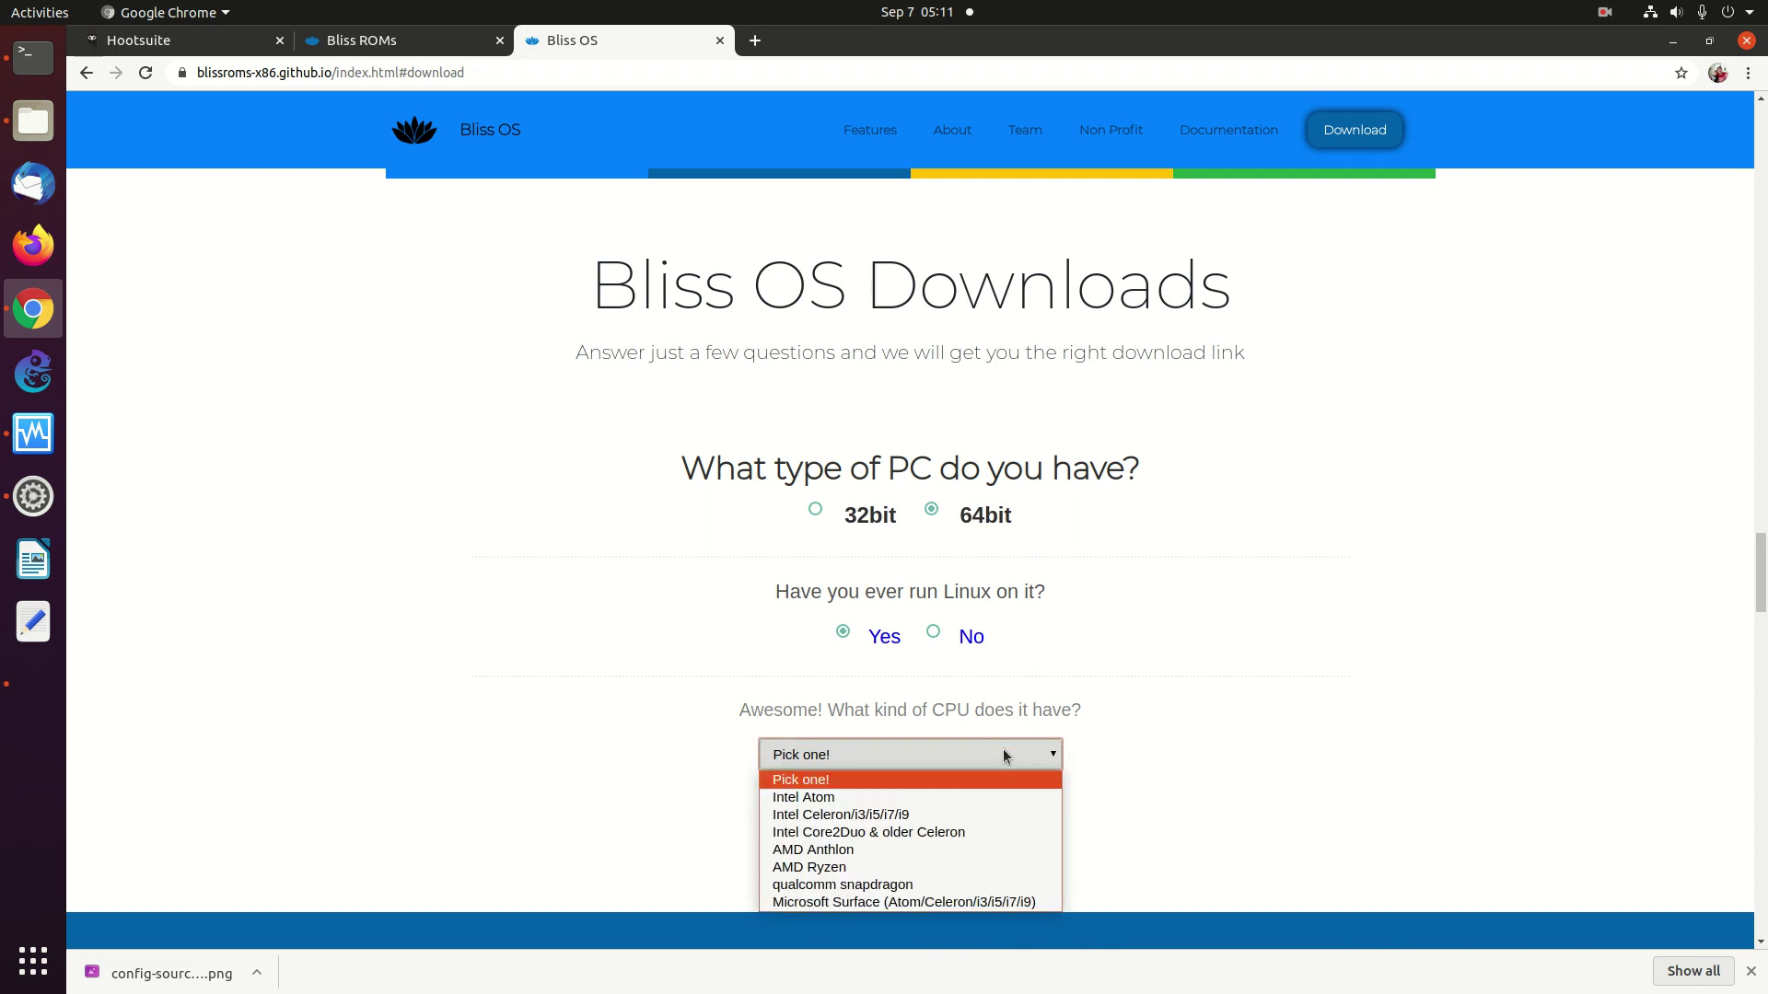
left_click(1004, 755)
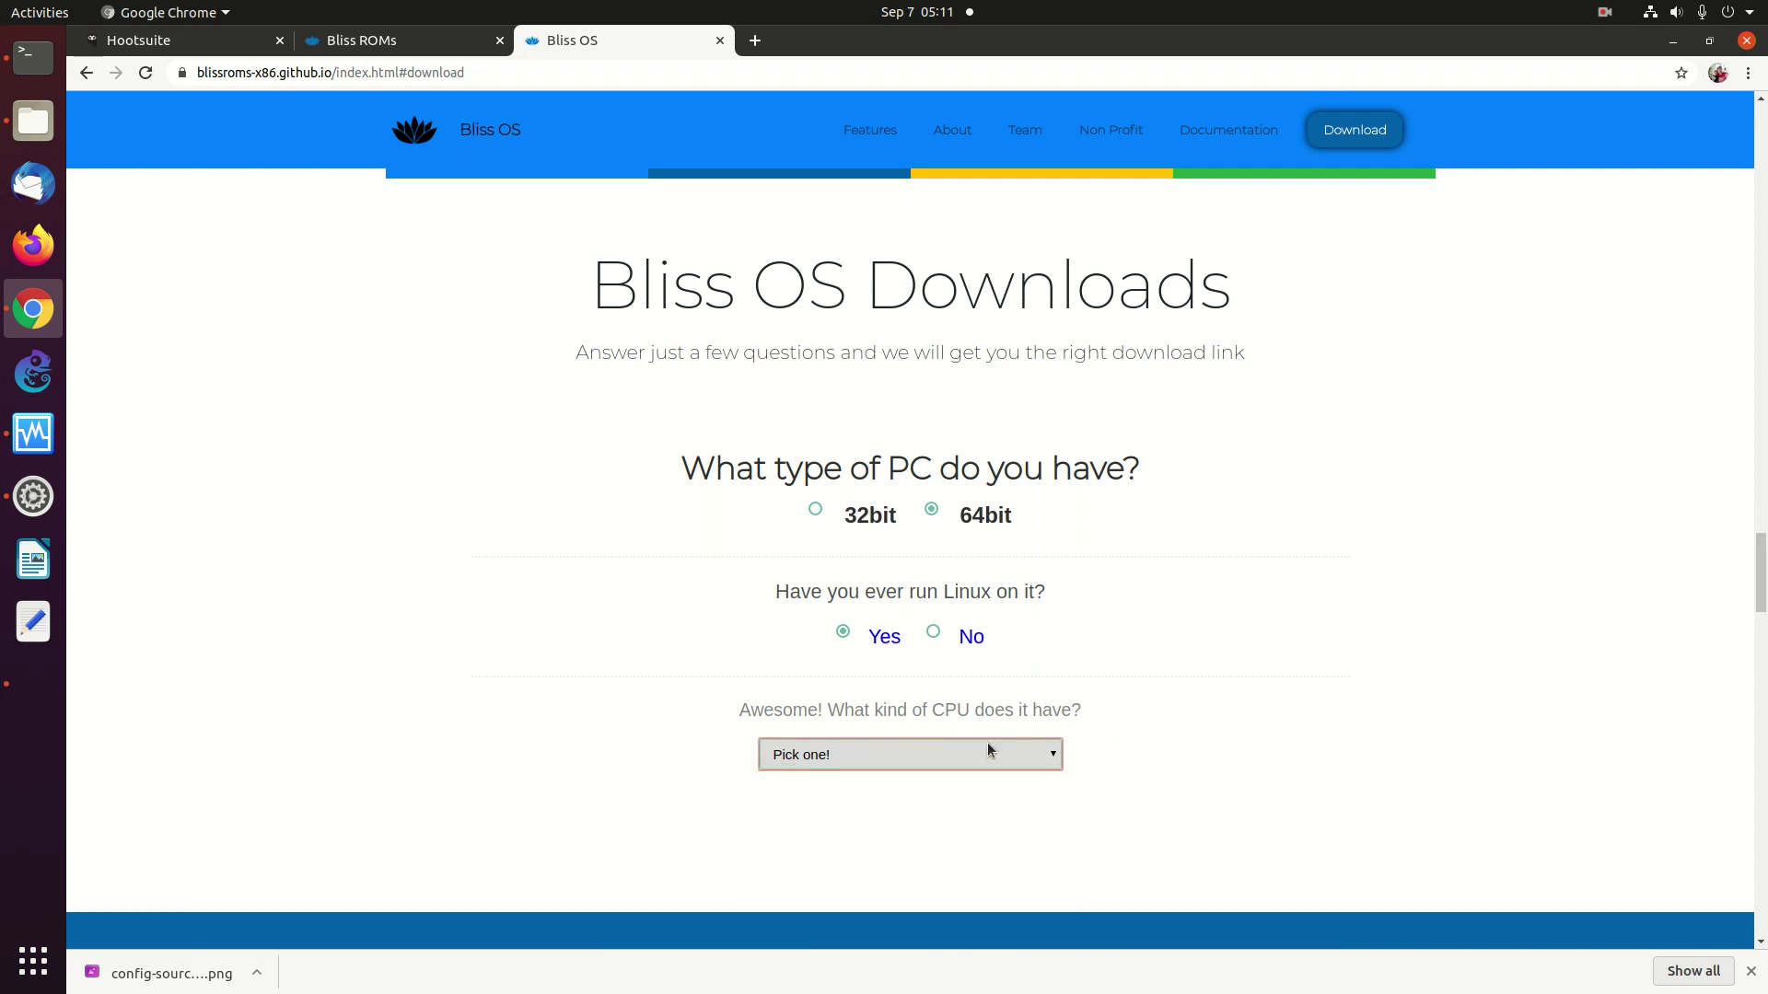
left_click(1033, 755)
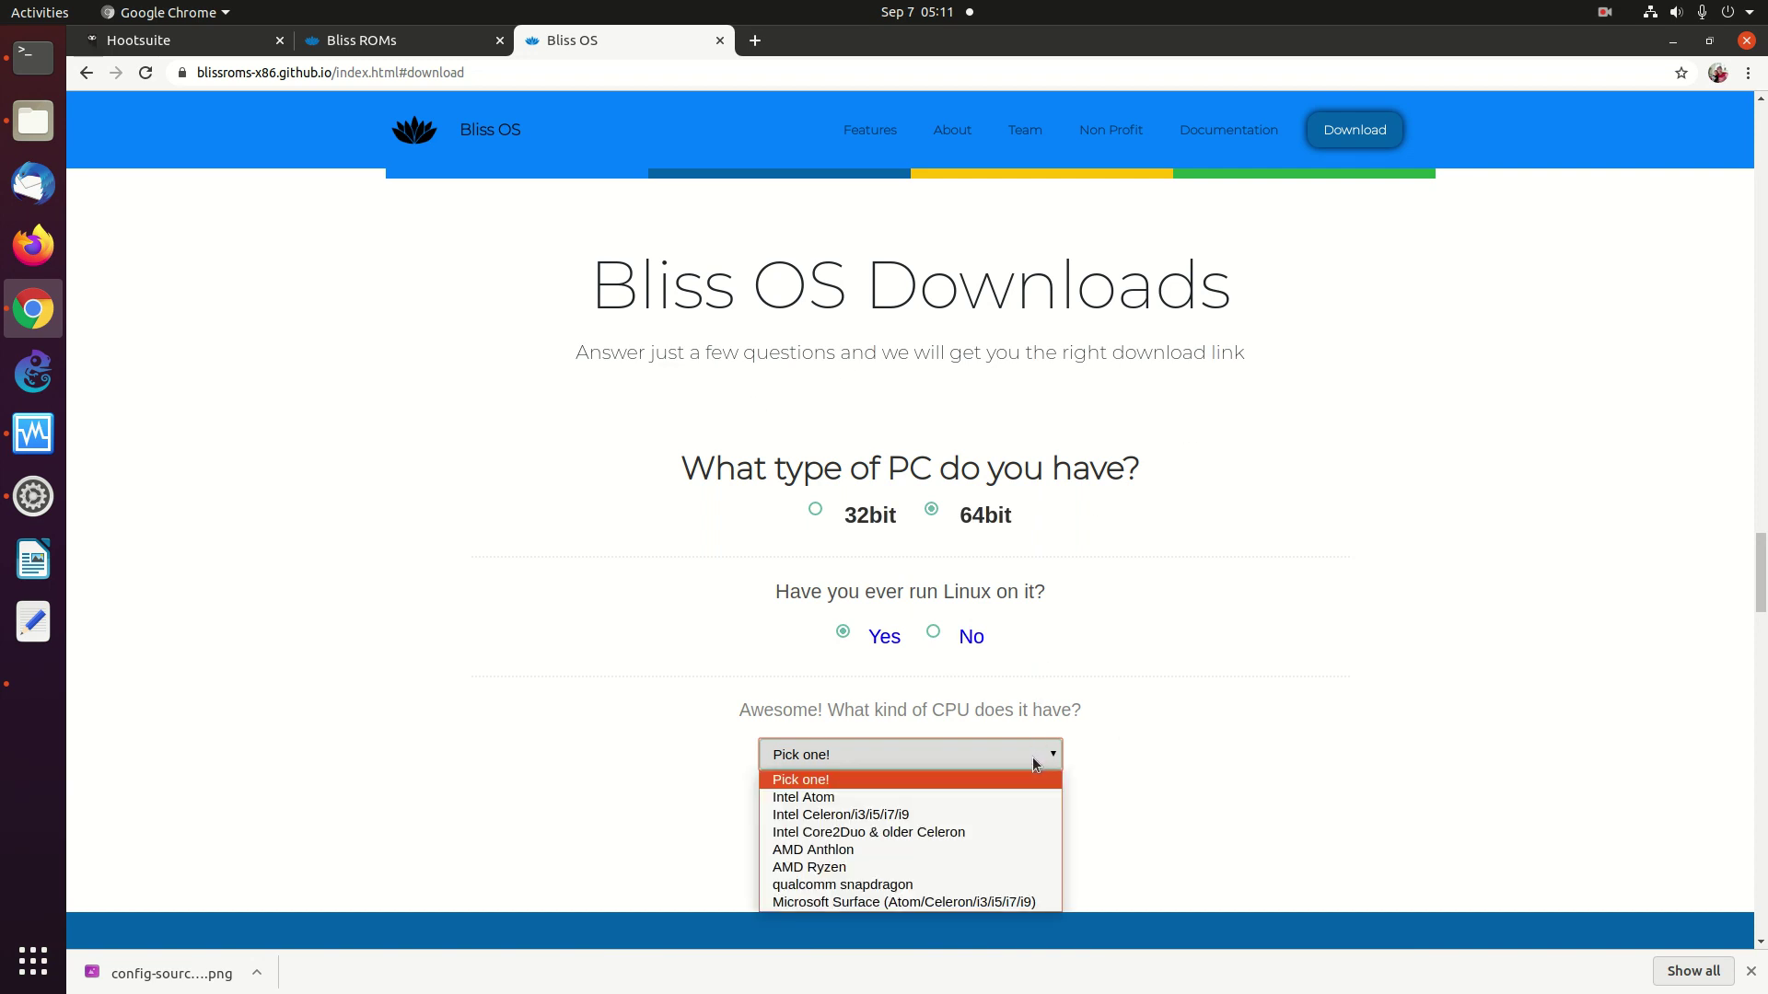
left_click(954, 814)
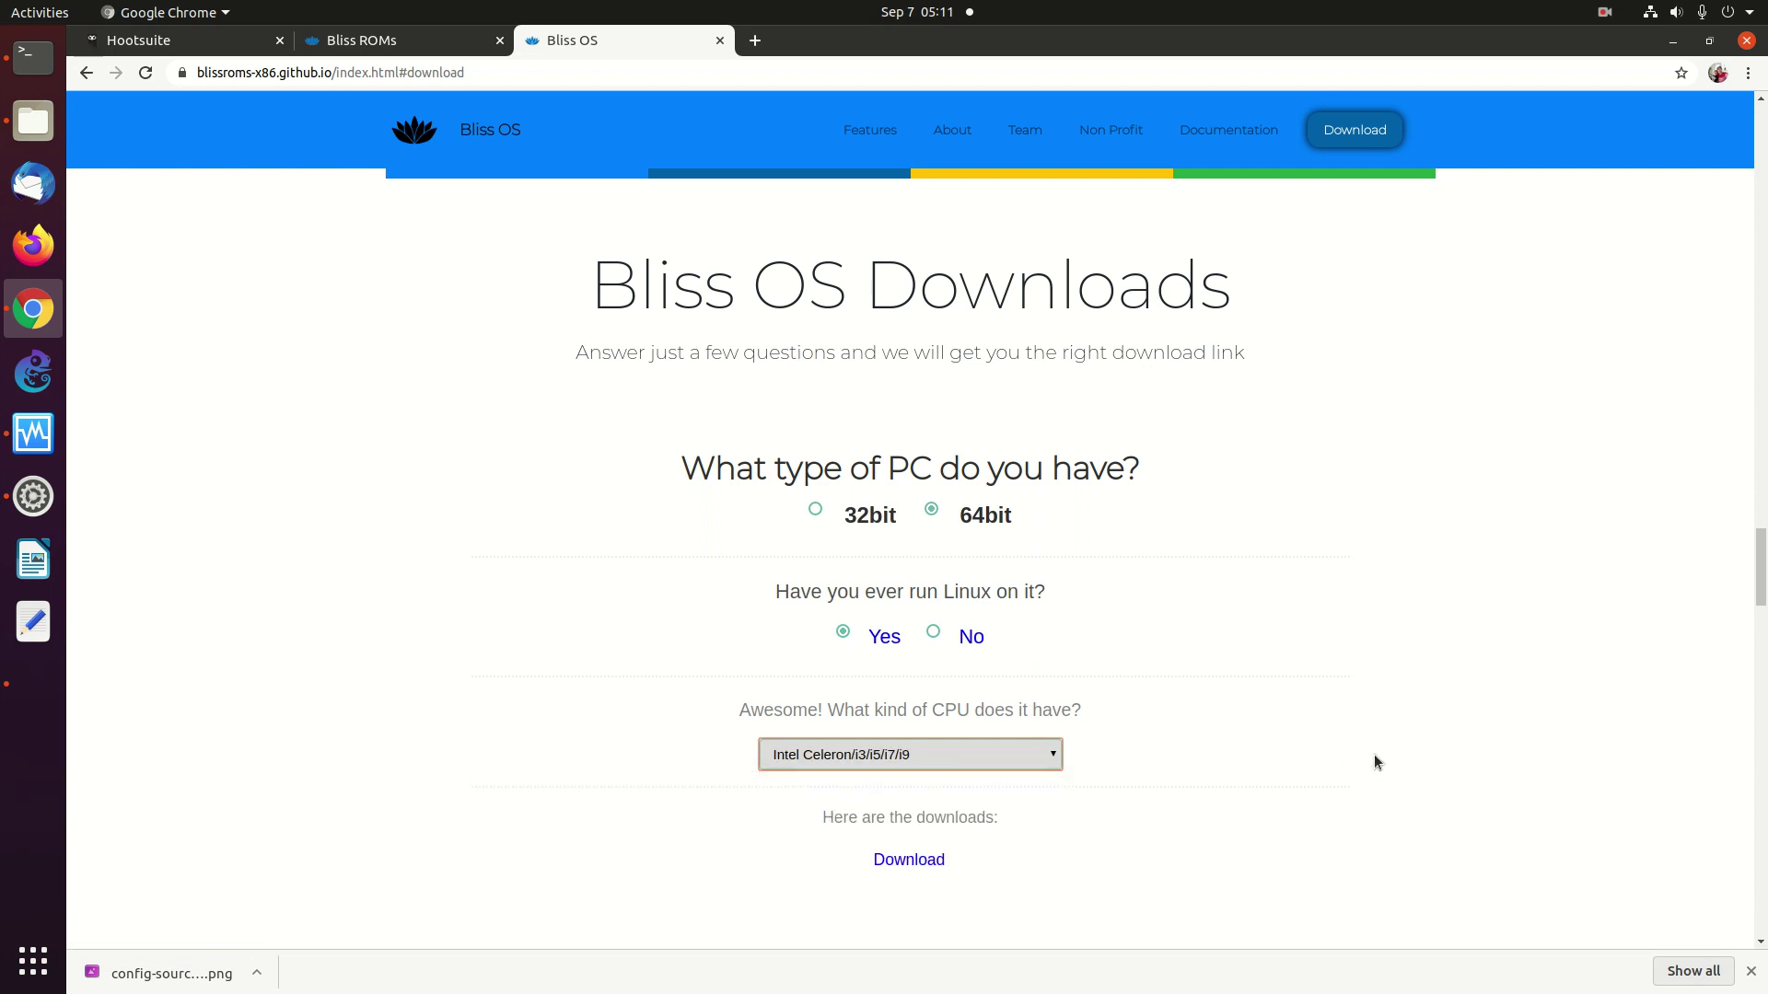
Download the Bliss OS 11.11 - Stable ISO and set it to open when the download finishes
left_click(922, 859)
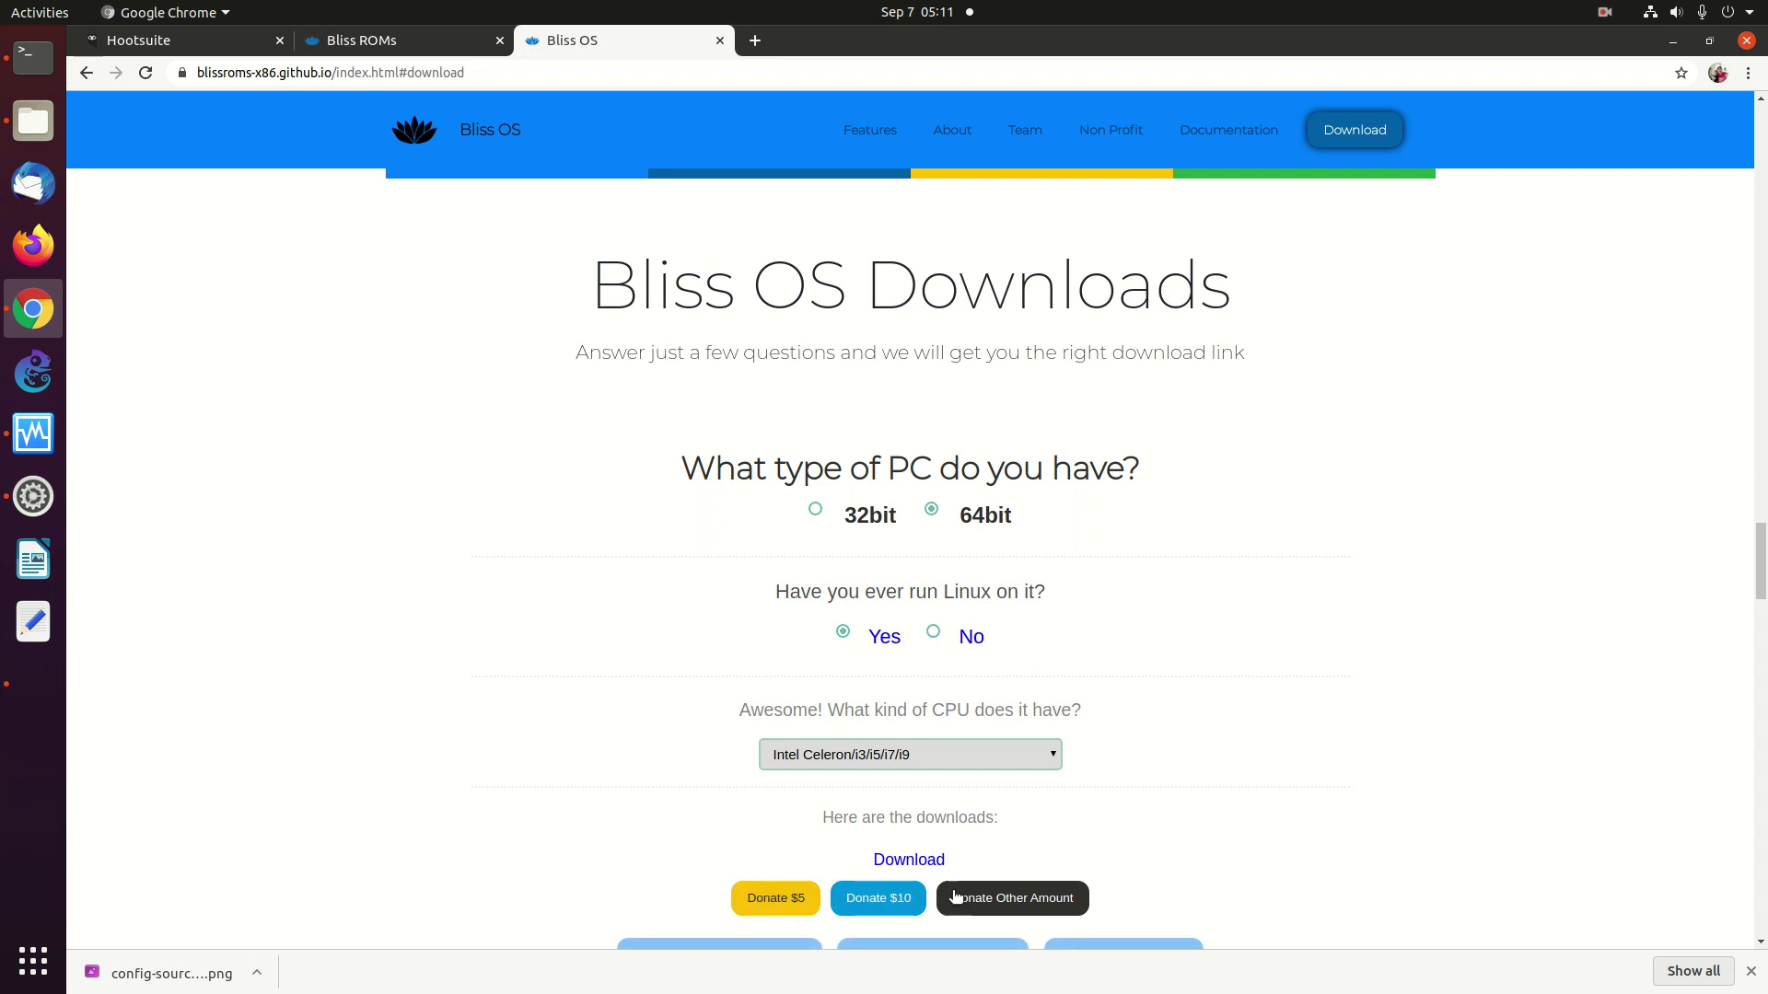
left_click_drag(1761, 582, 1761, 610)
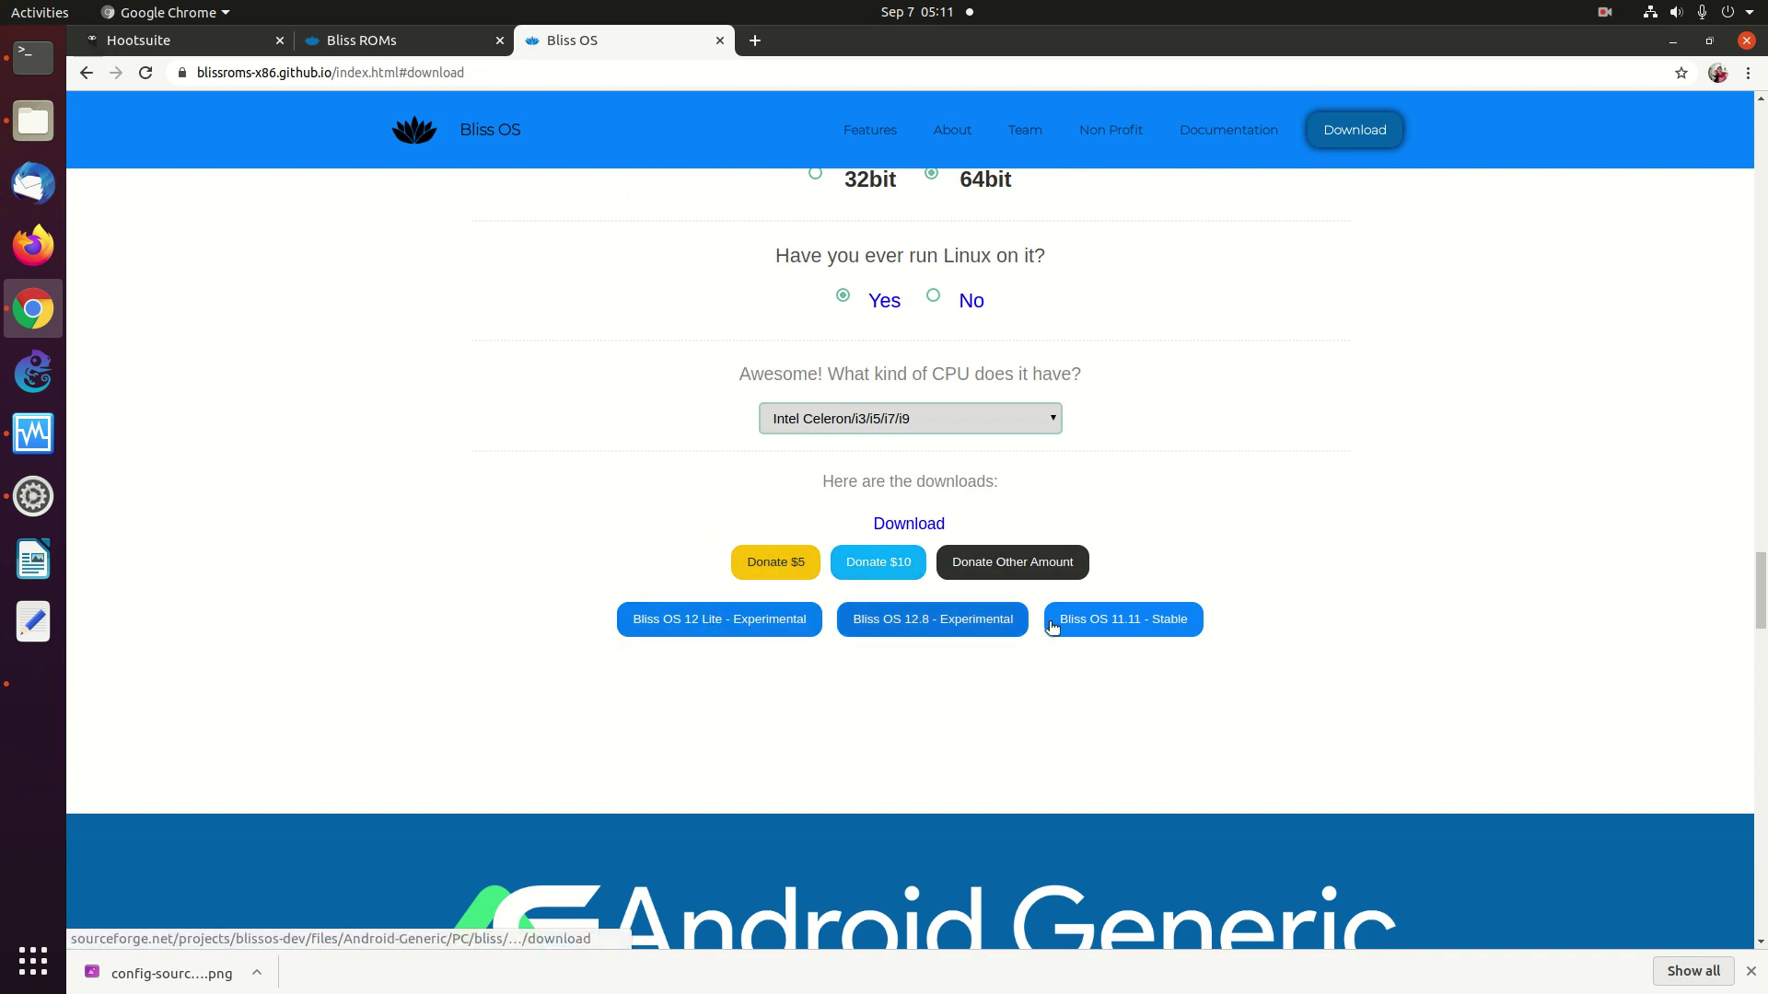
left_click(1140, 626)
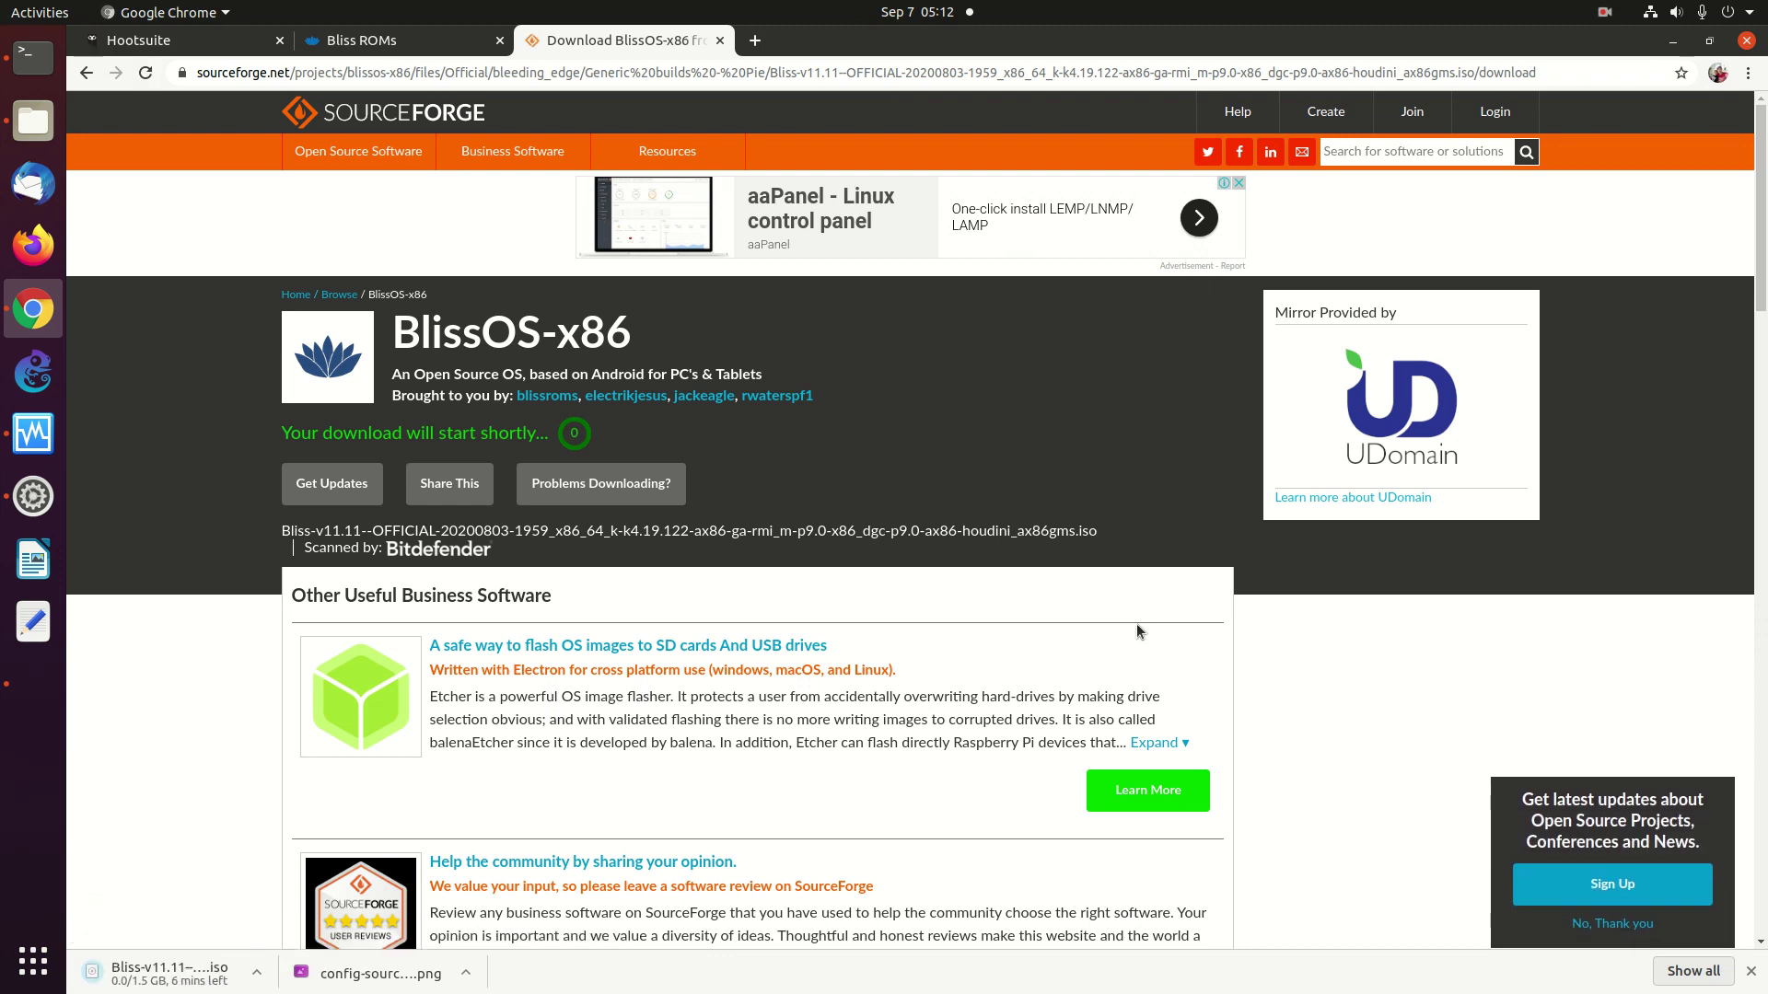
left_click(211, 978)
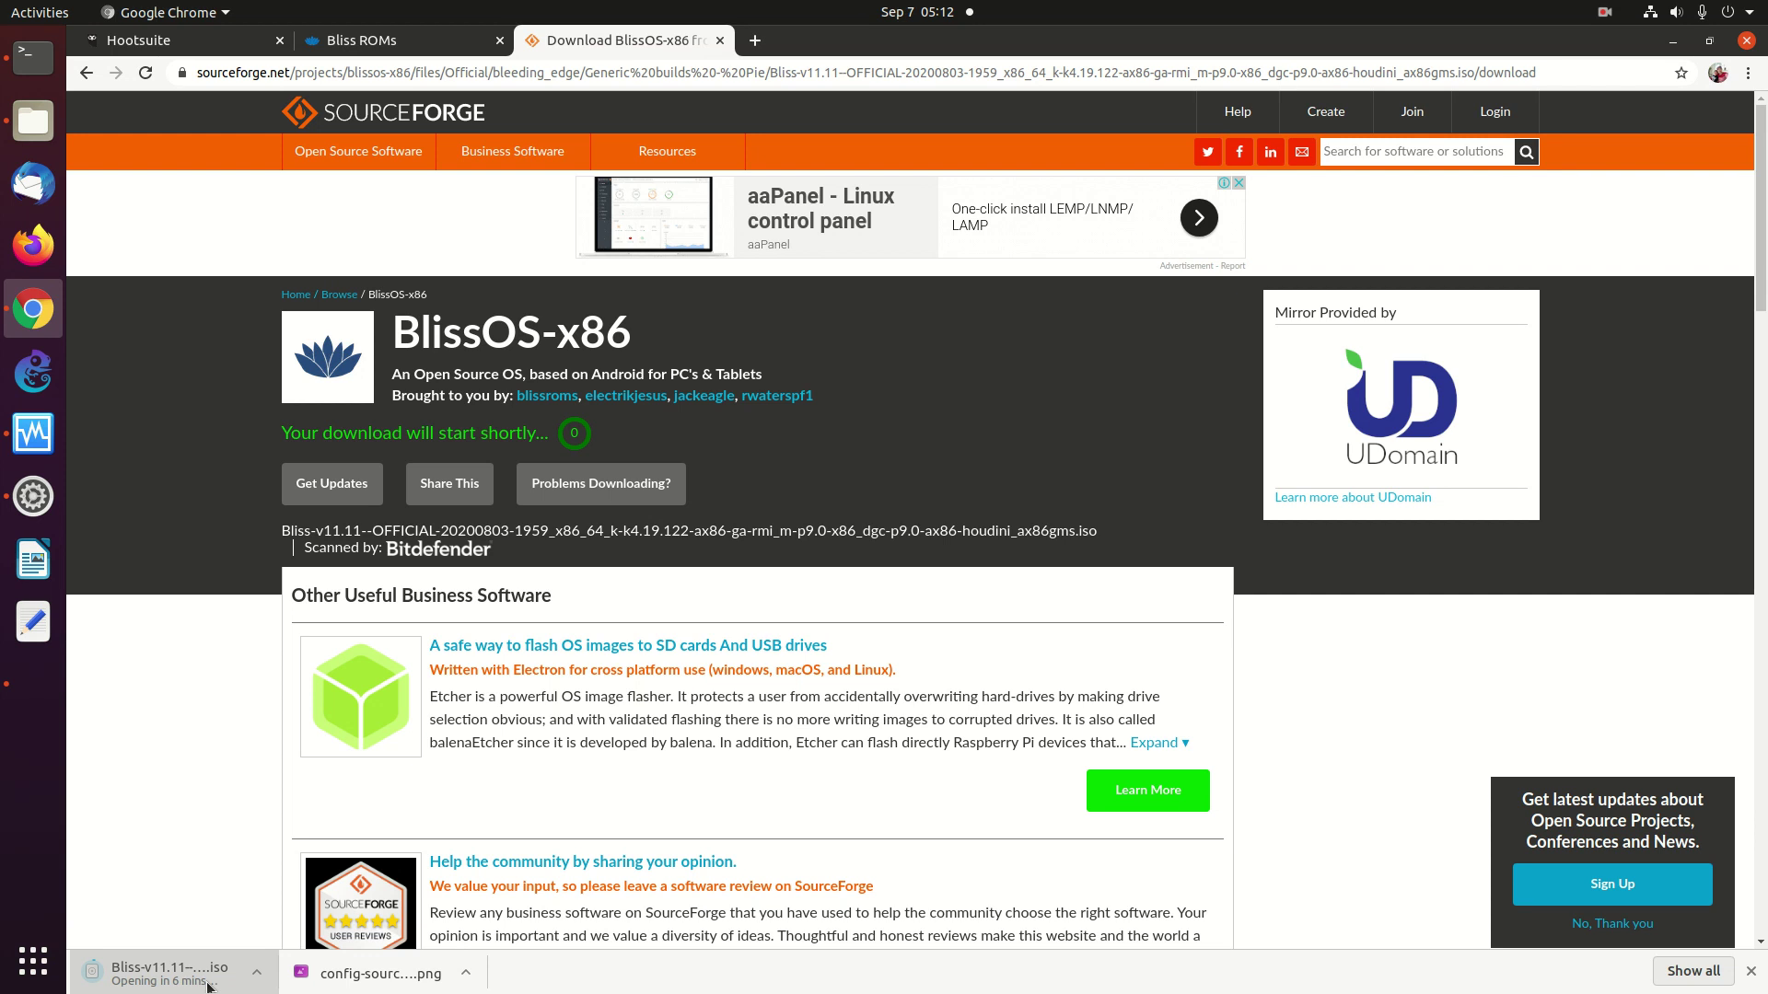
left_click(1605, 14)
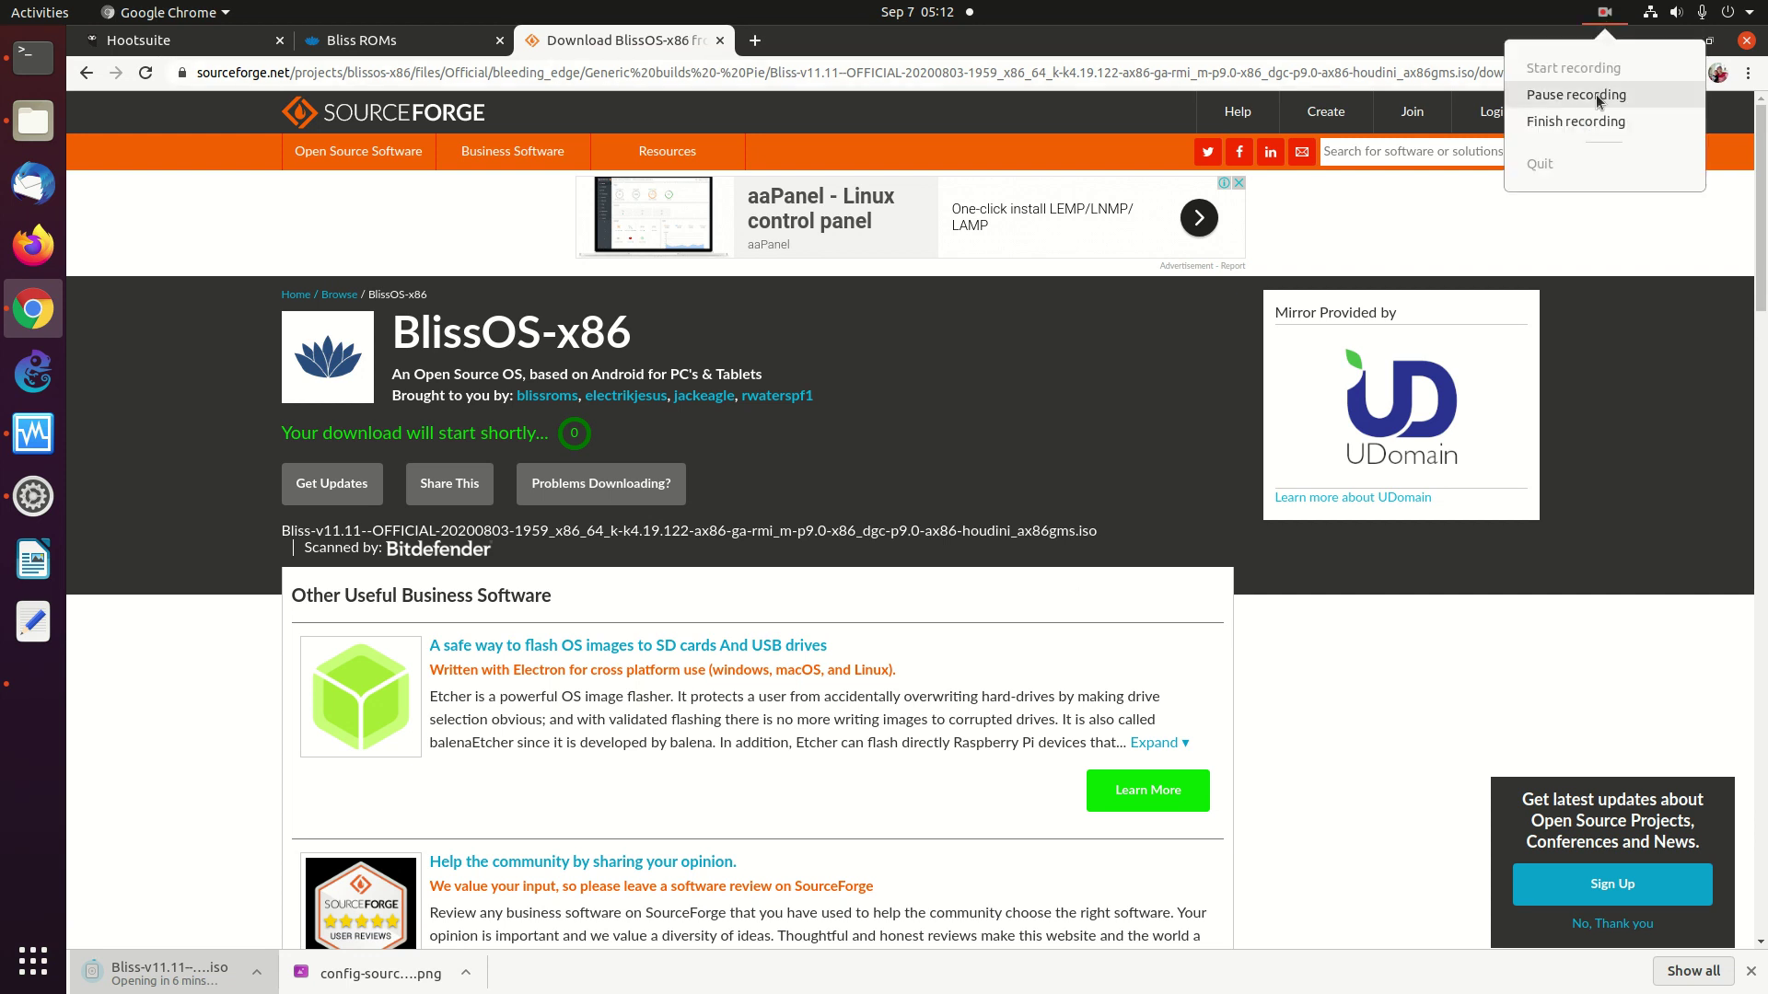
left_click(1595, 94)
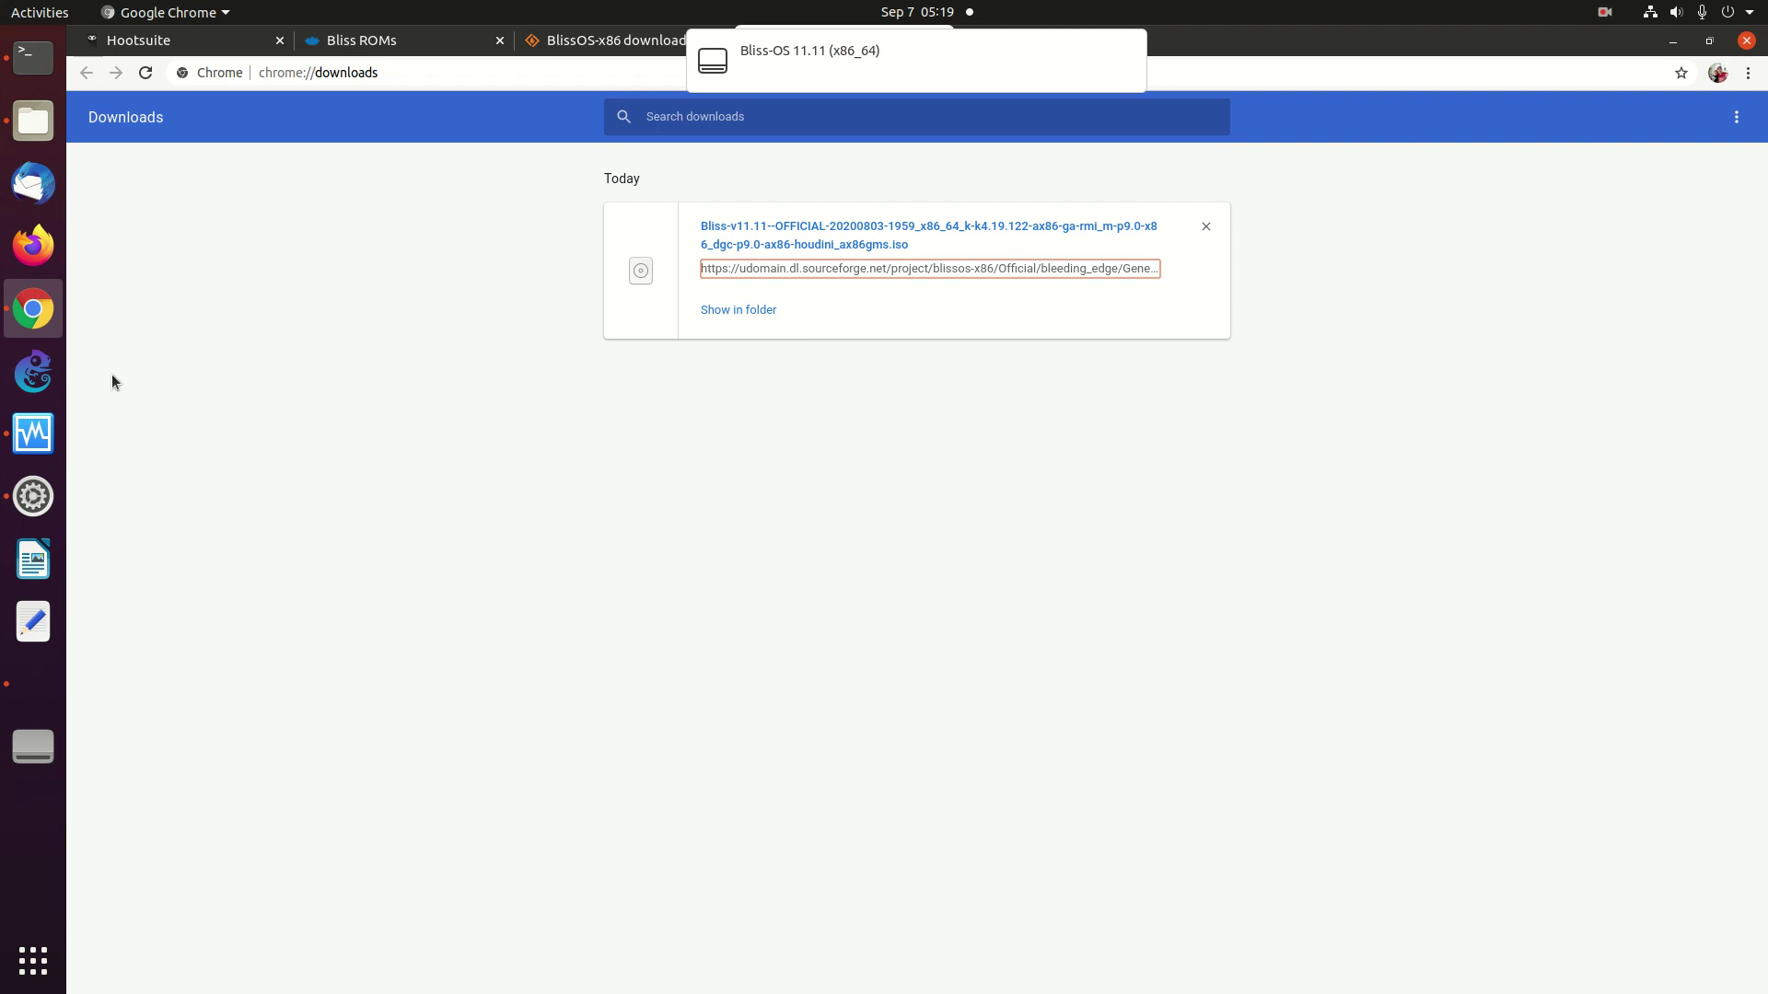
Check the Downloads folder in the file manager for the Bliss v11.11 ISO file
left_click(30, 126)
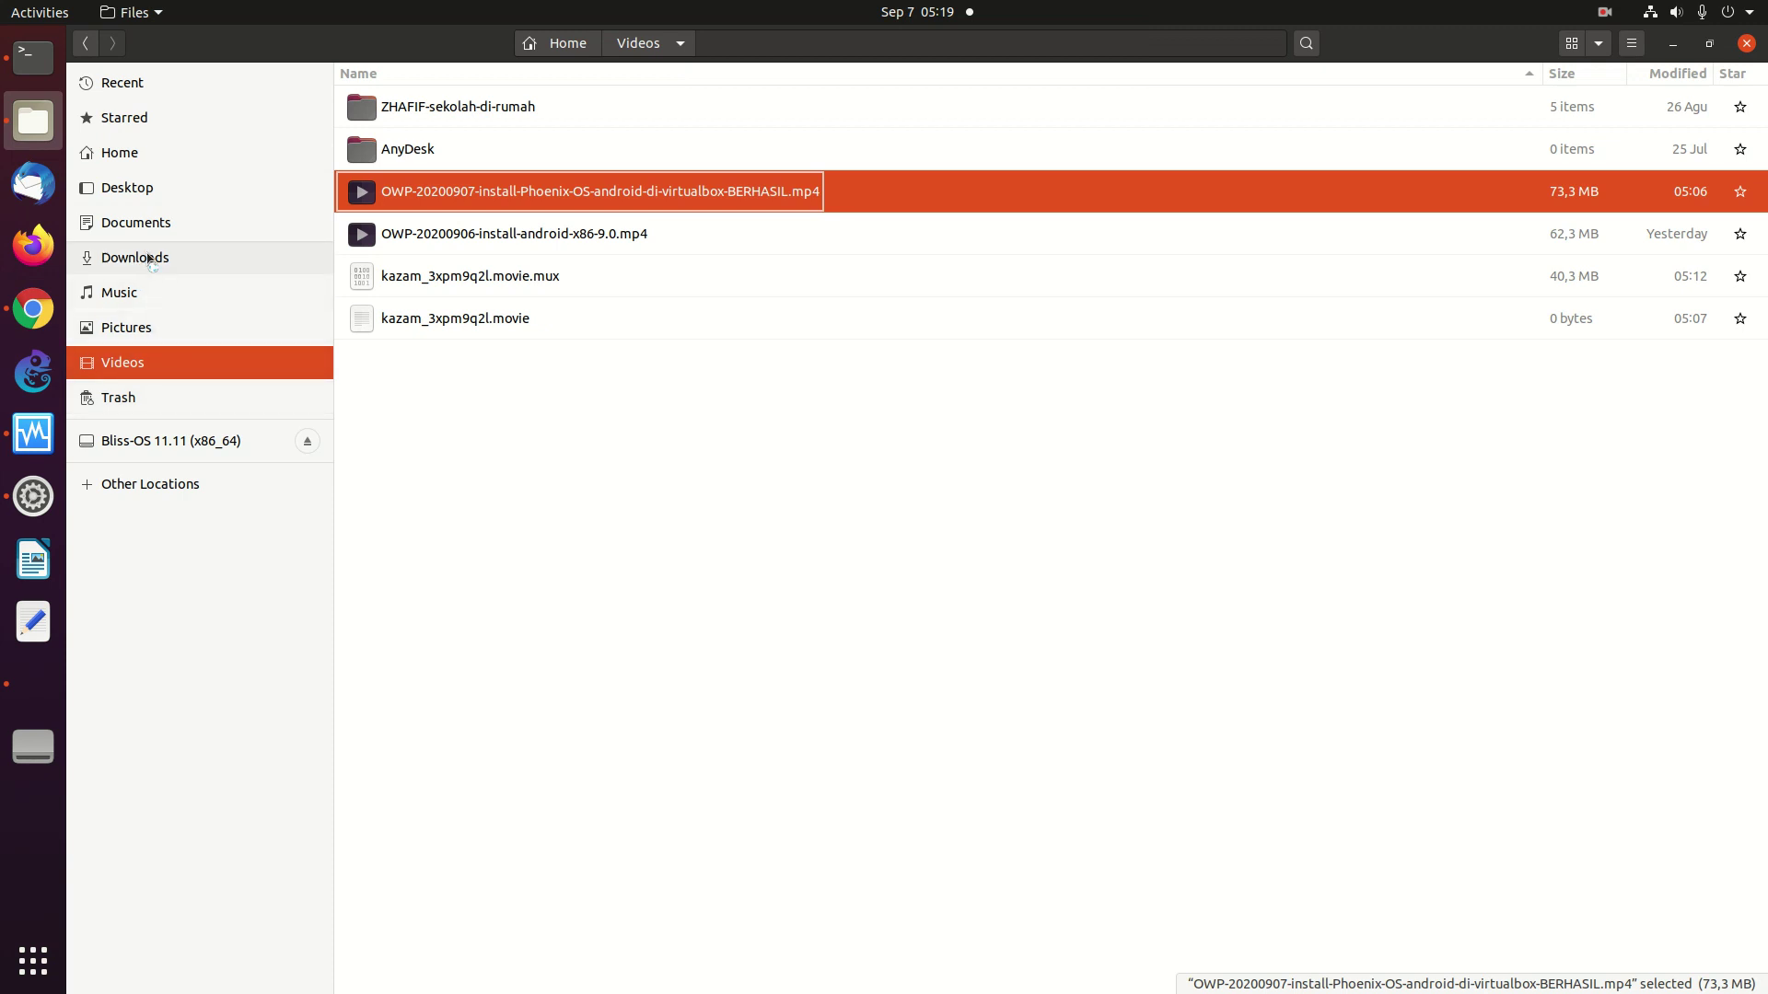
left_click(99, 257)
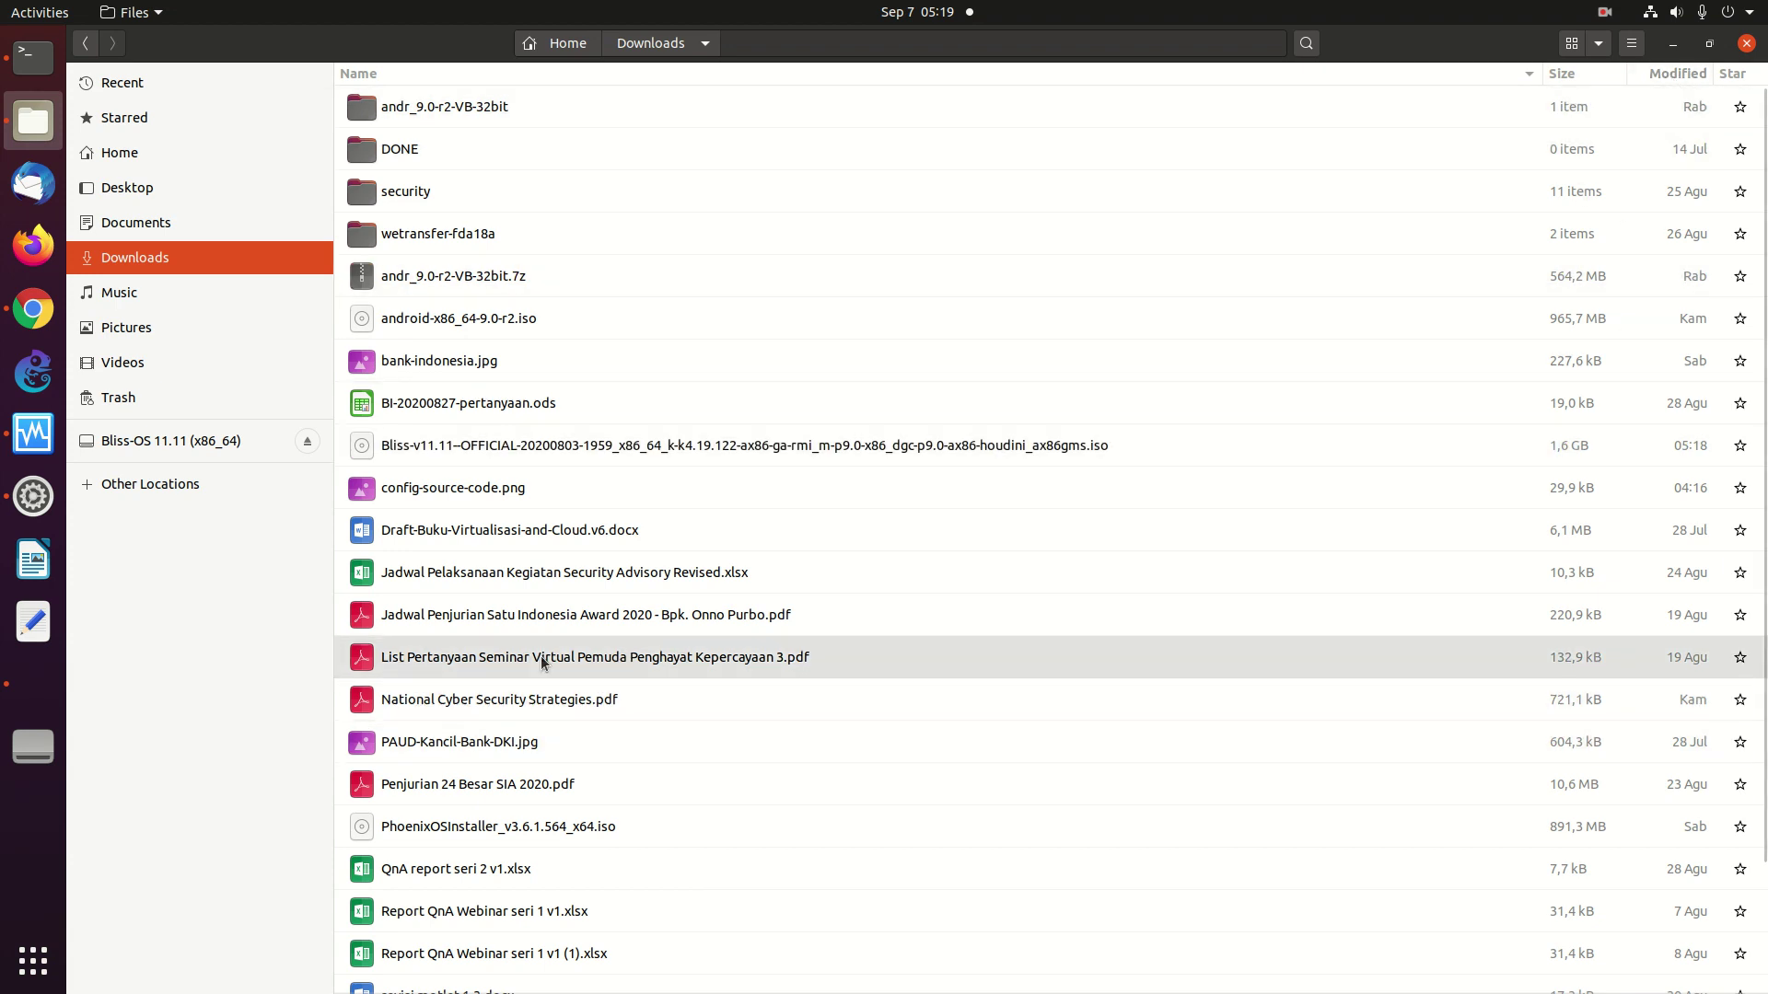
Switch to VirtualBox and start a new virtual machine named Bliss OS with type Other and version Other/Unknown (64-bit)
left_click(36, 448)
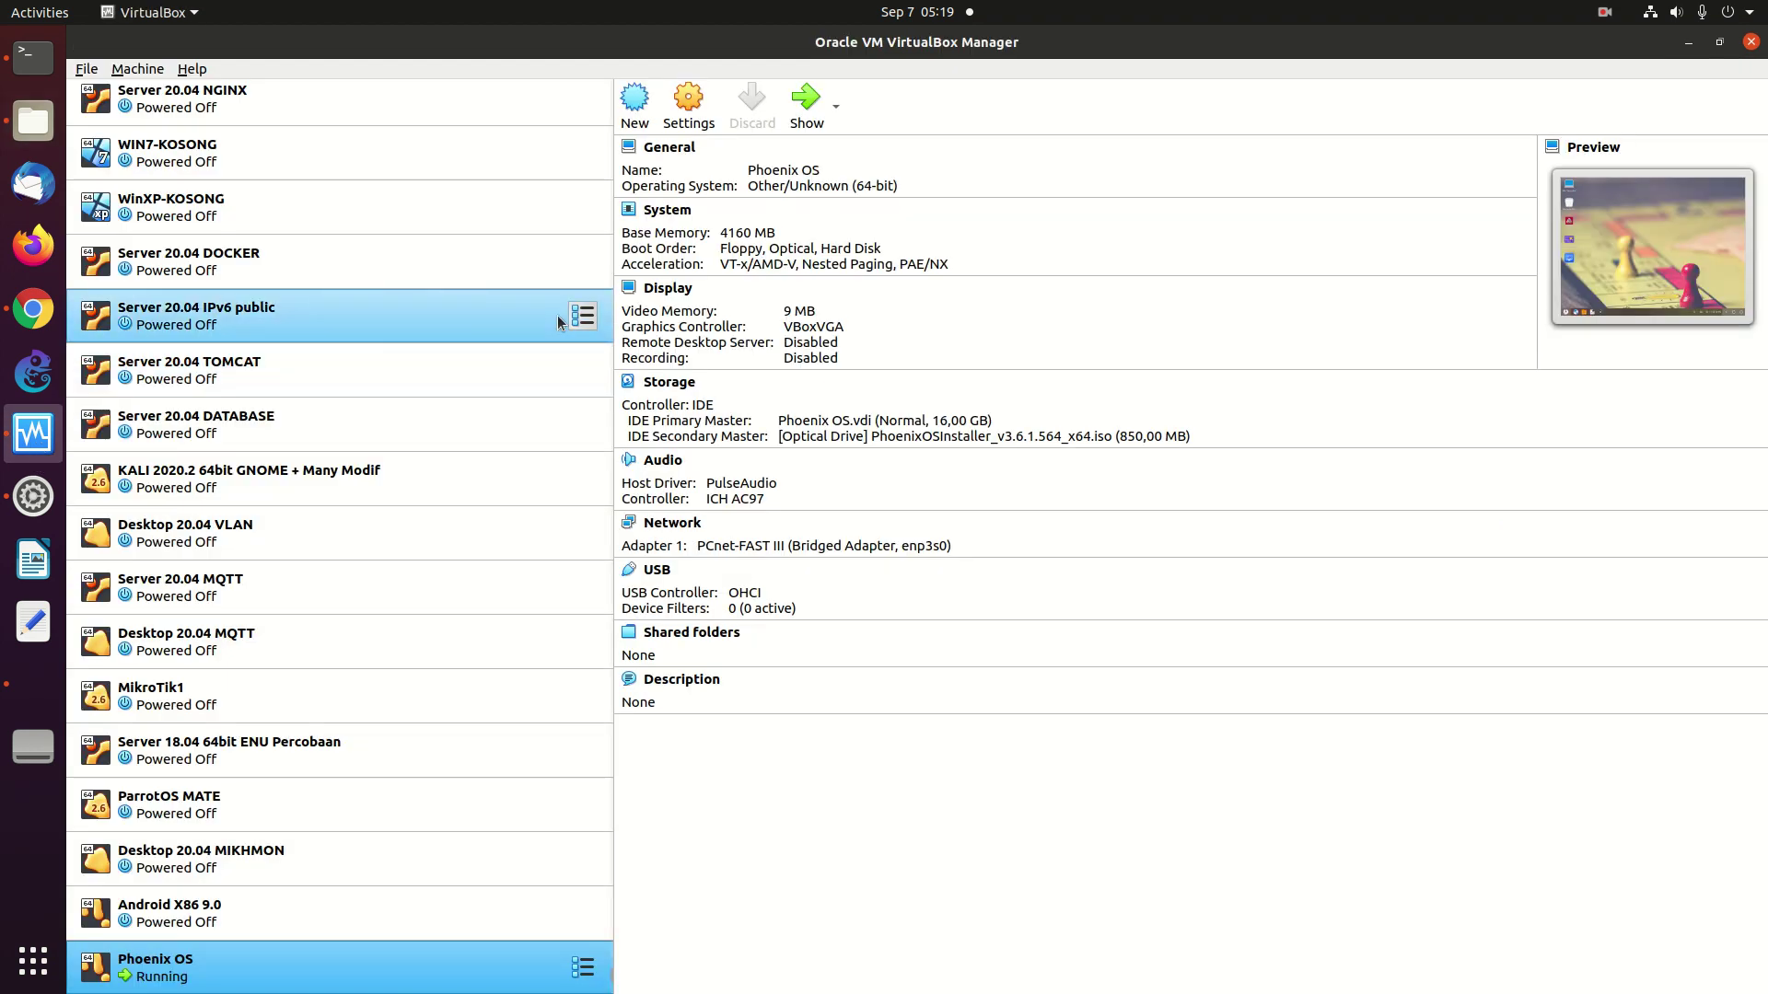
left_click(634, 100)
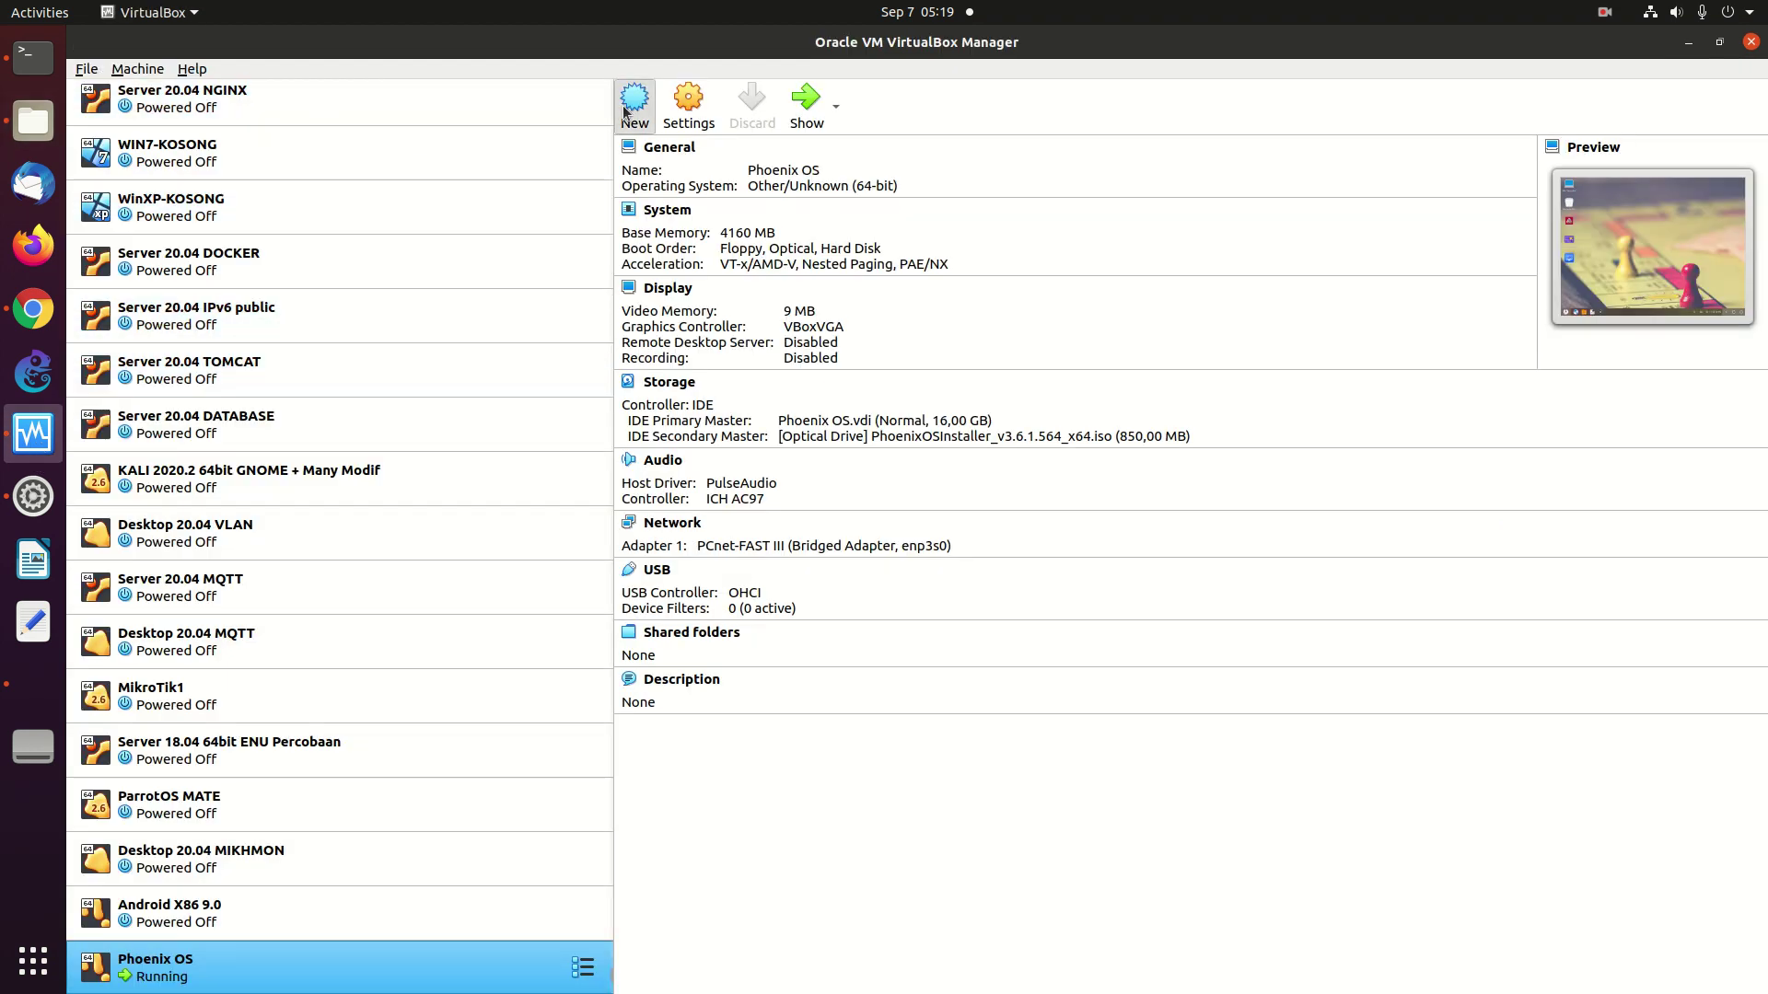
type("Bliss OS")
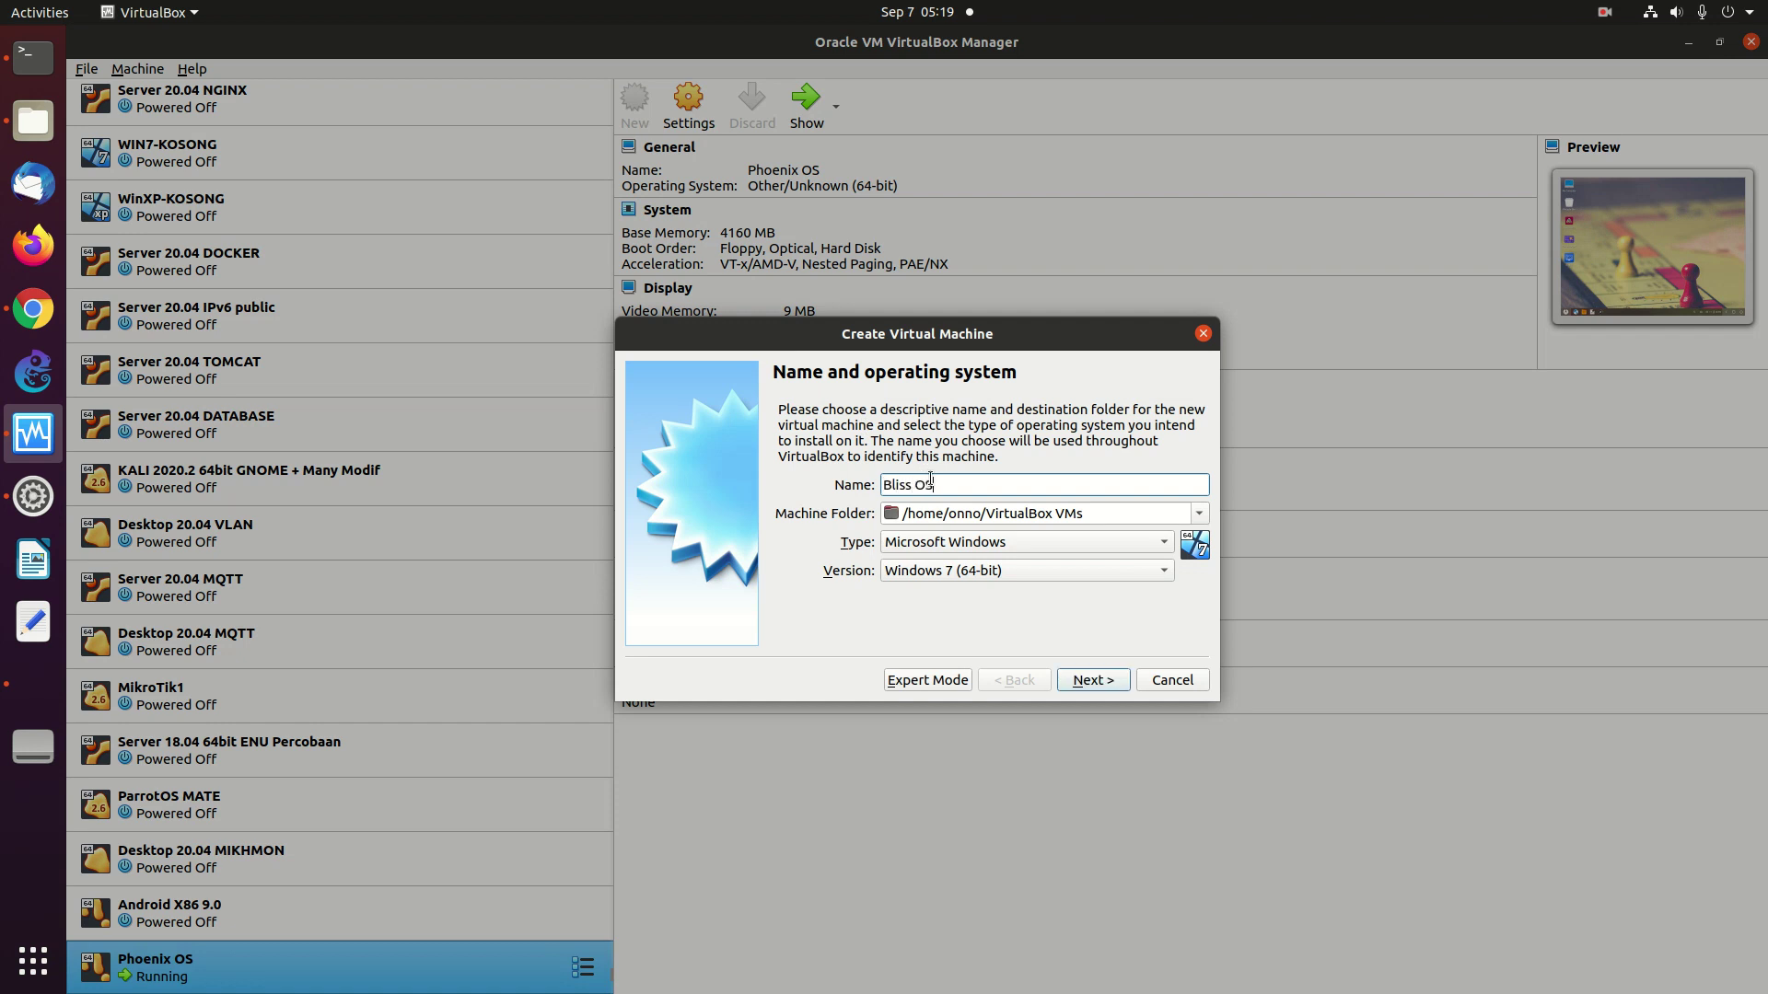
left_click(991, 545)
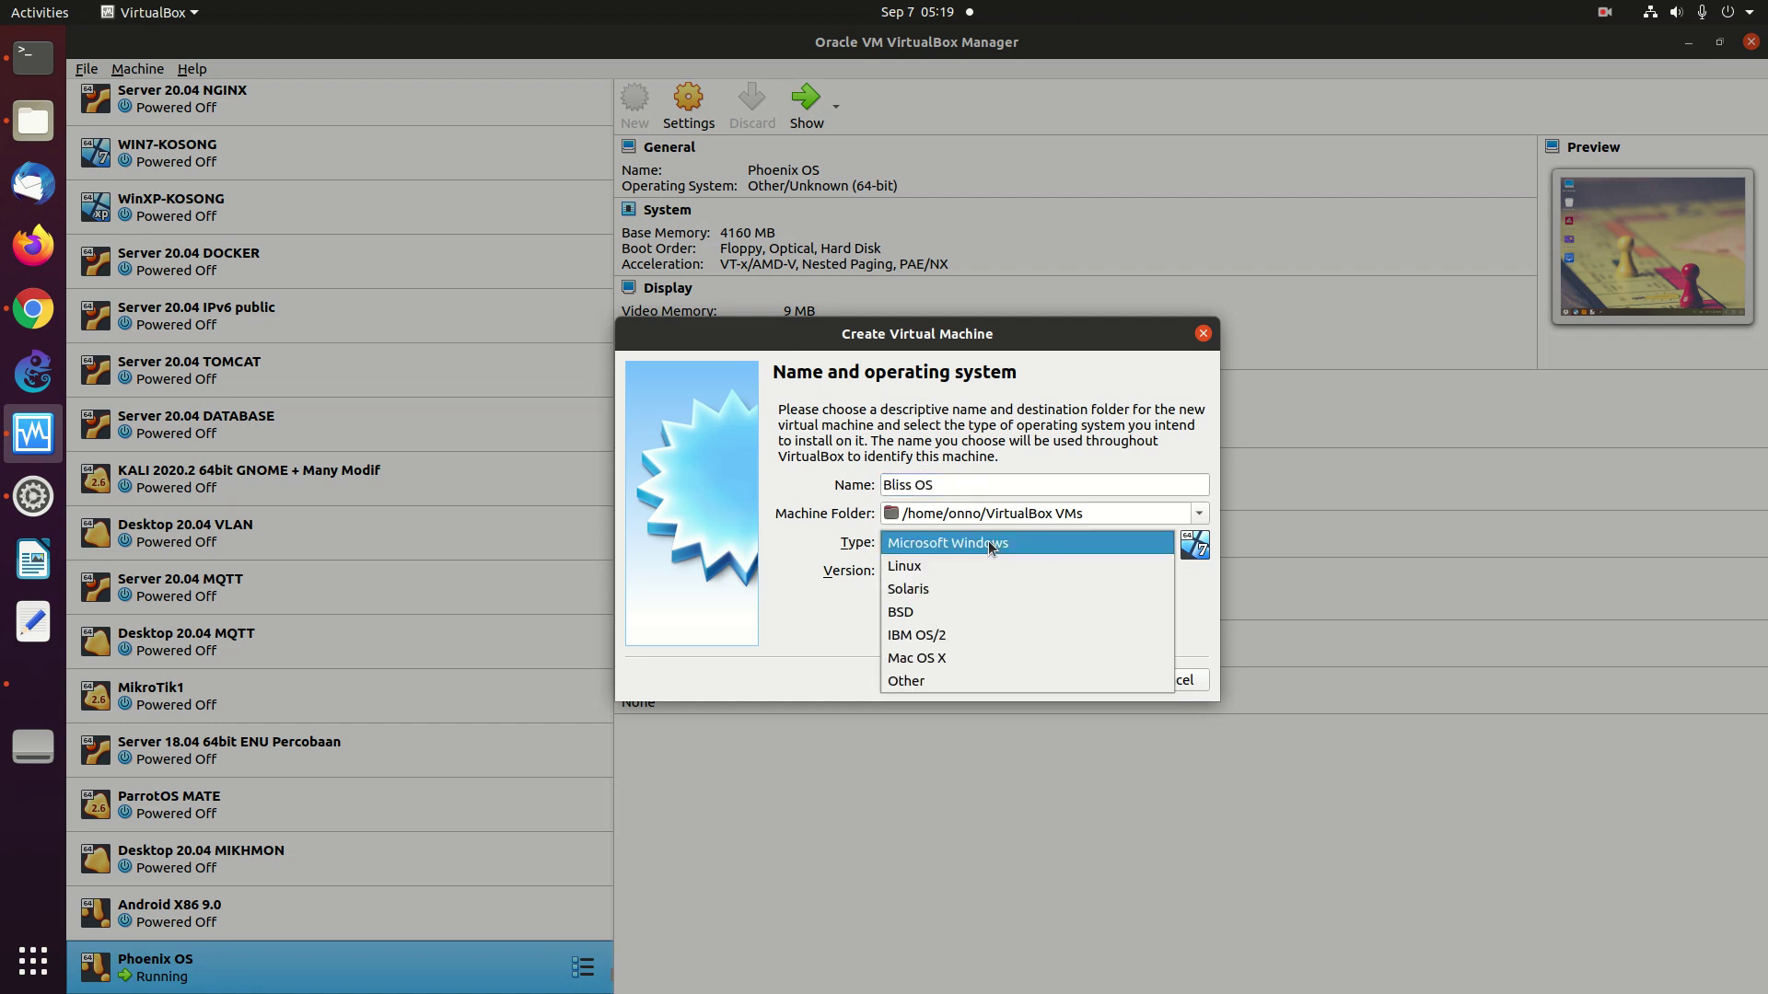
left_click(965, 681)
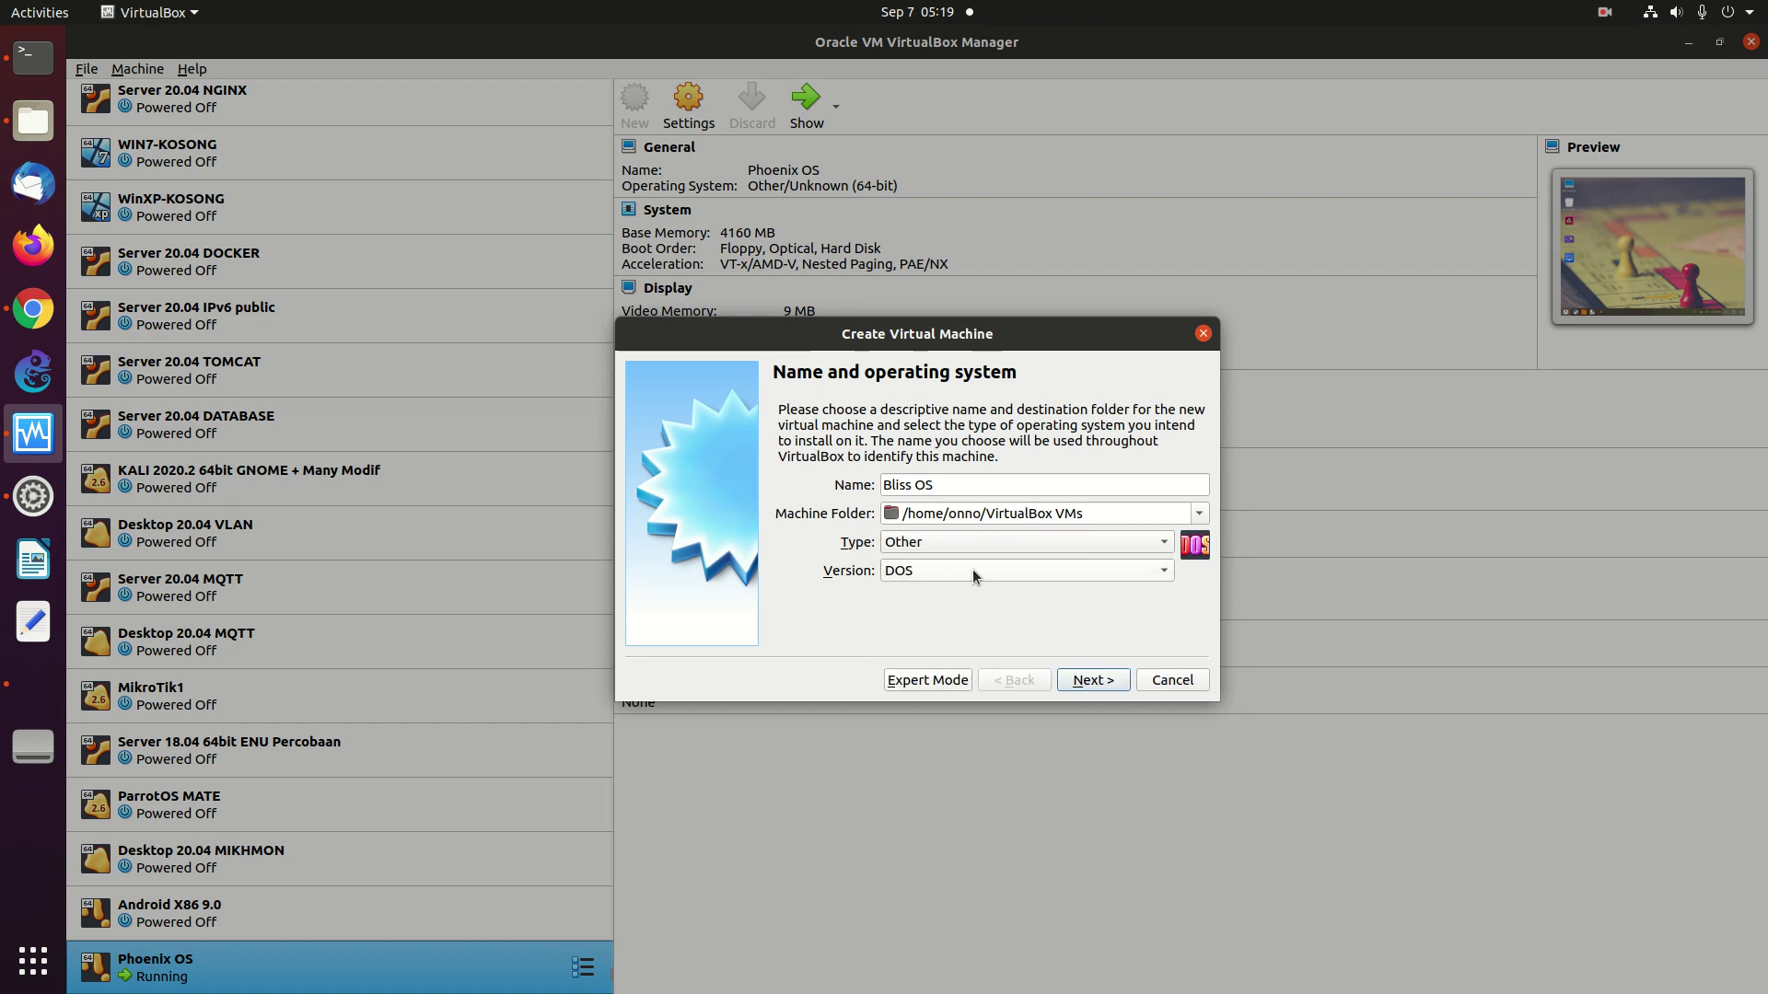
left_click(972, 573)
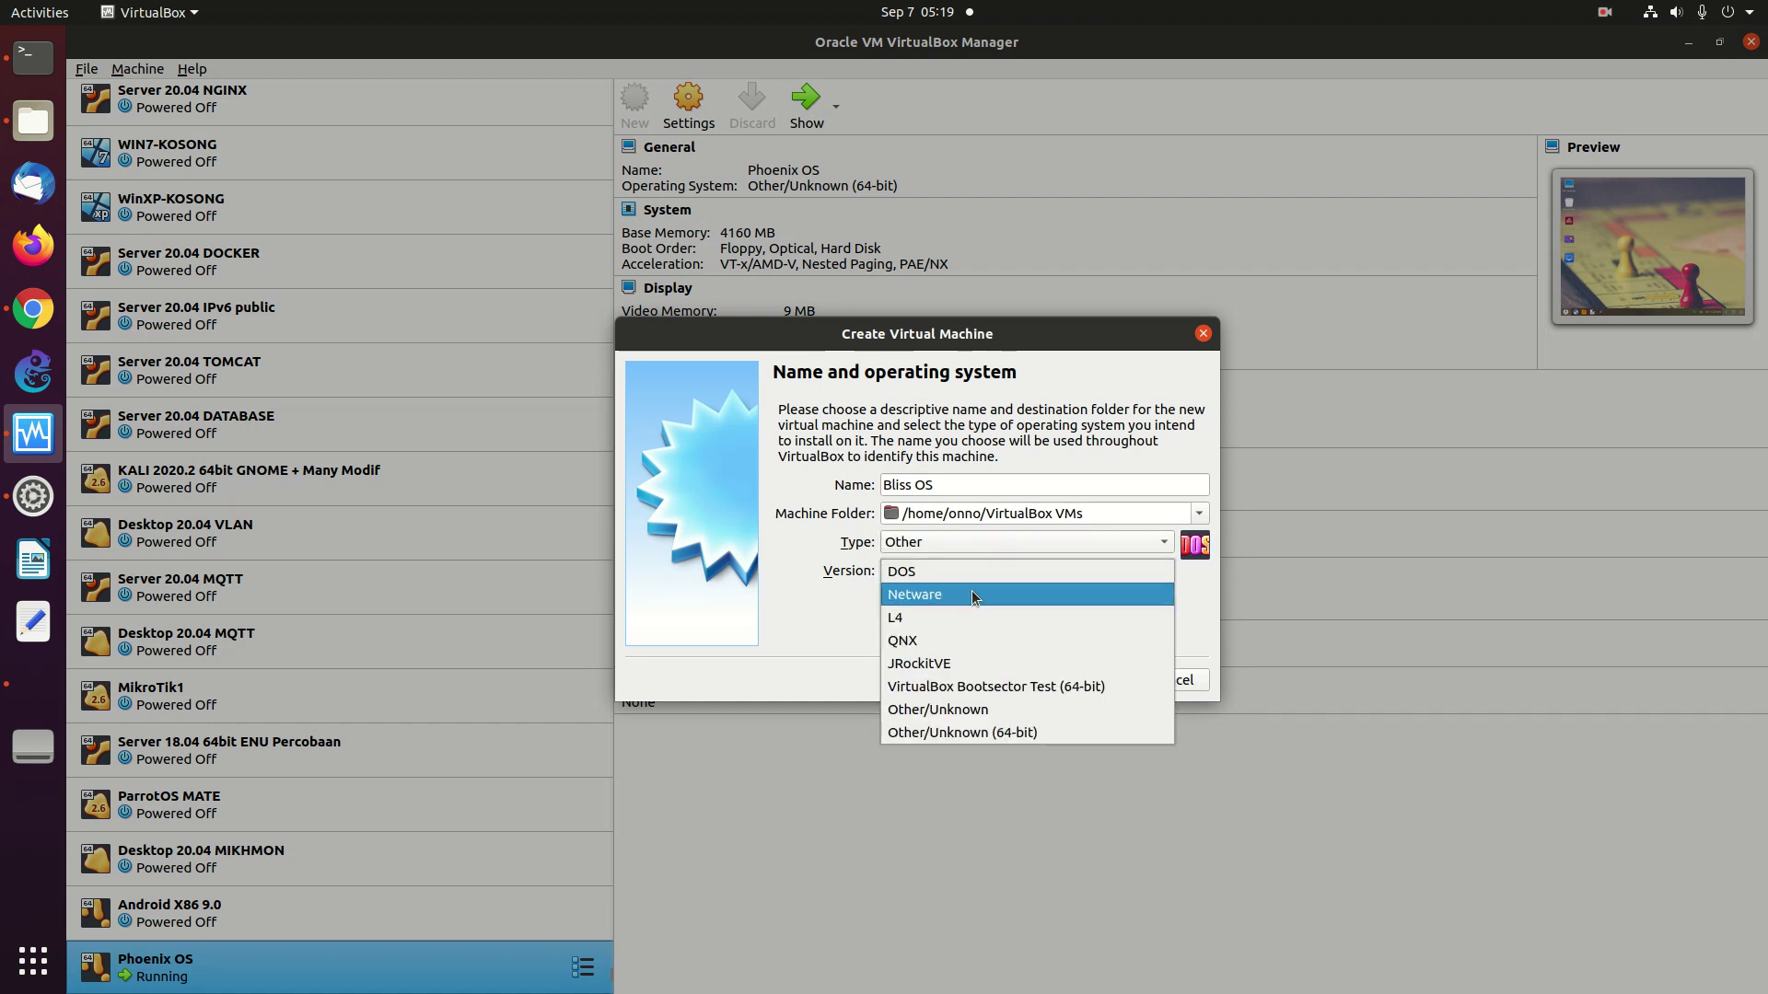
left_click(987, 732)
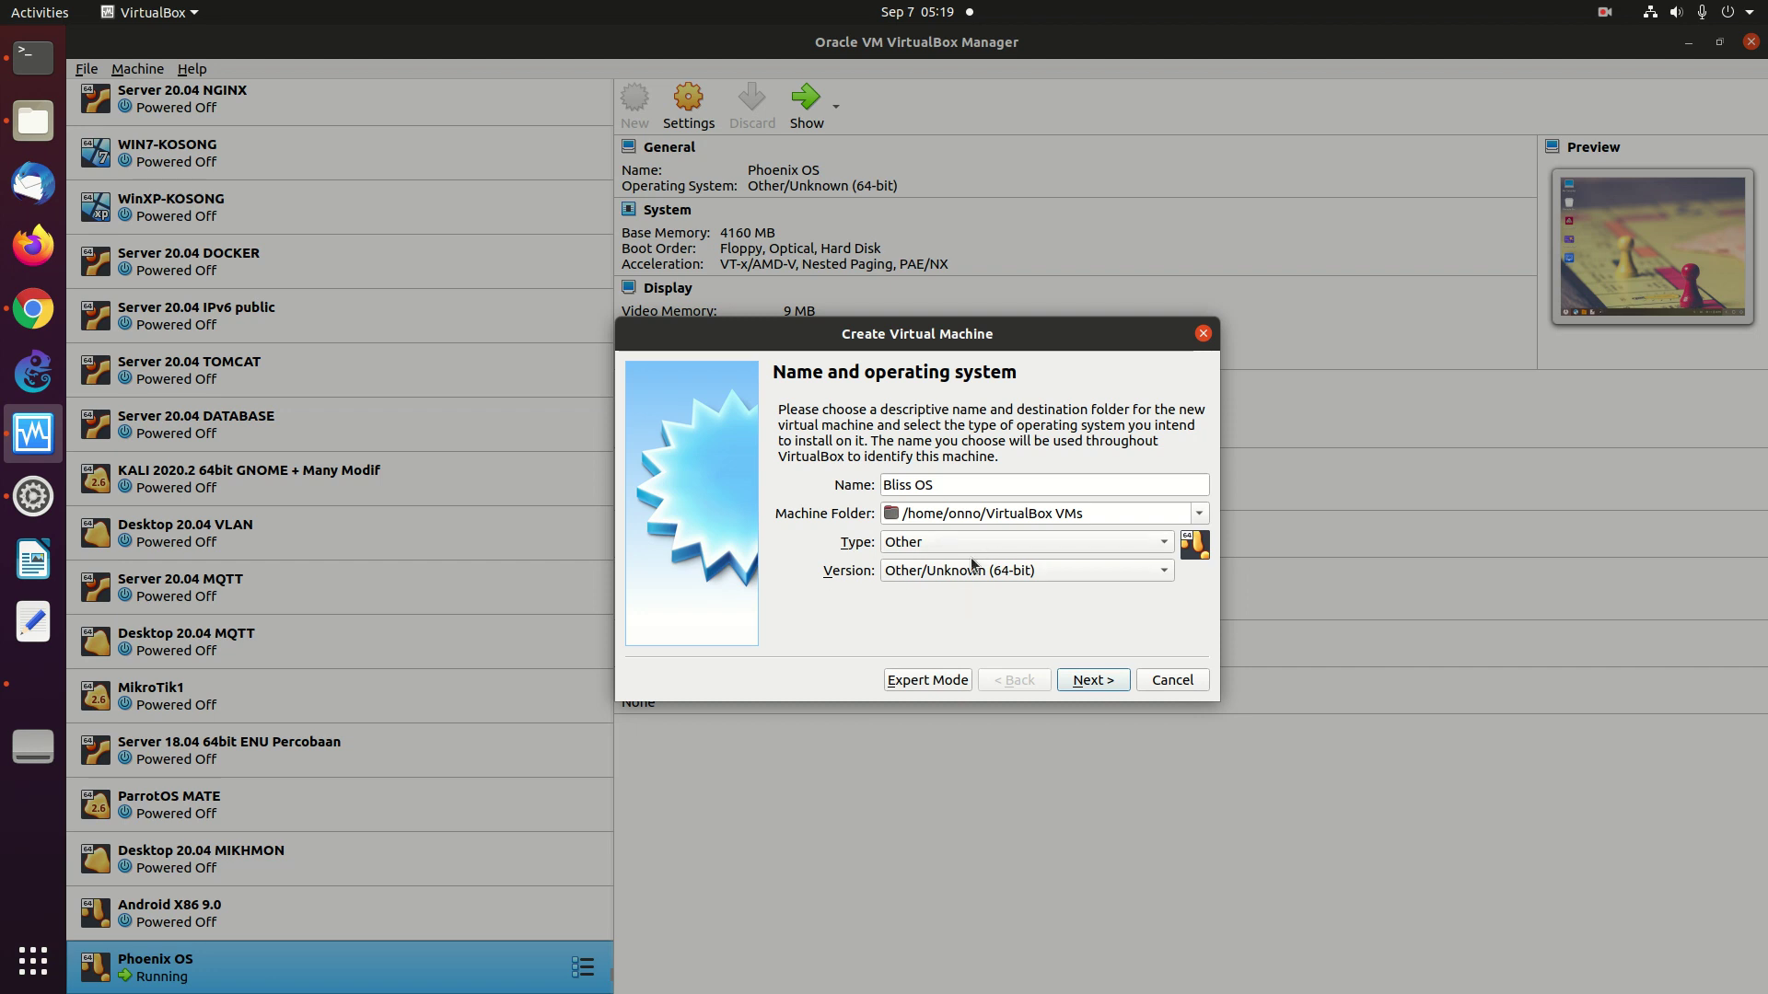
left_click(1094, 680)
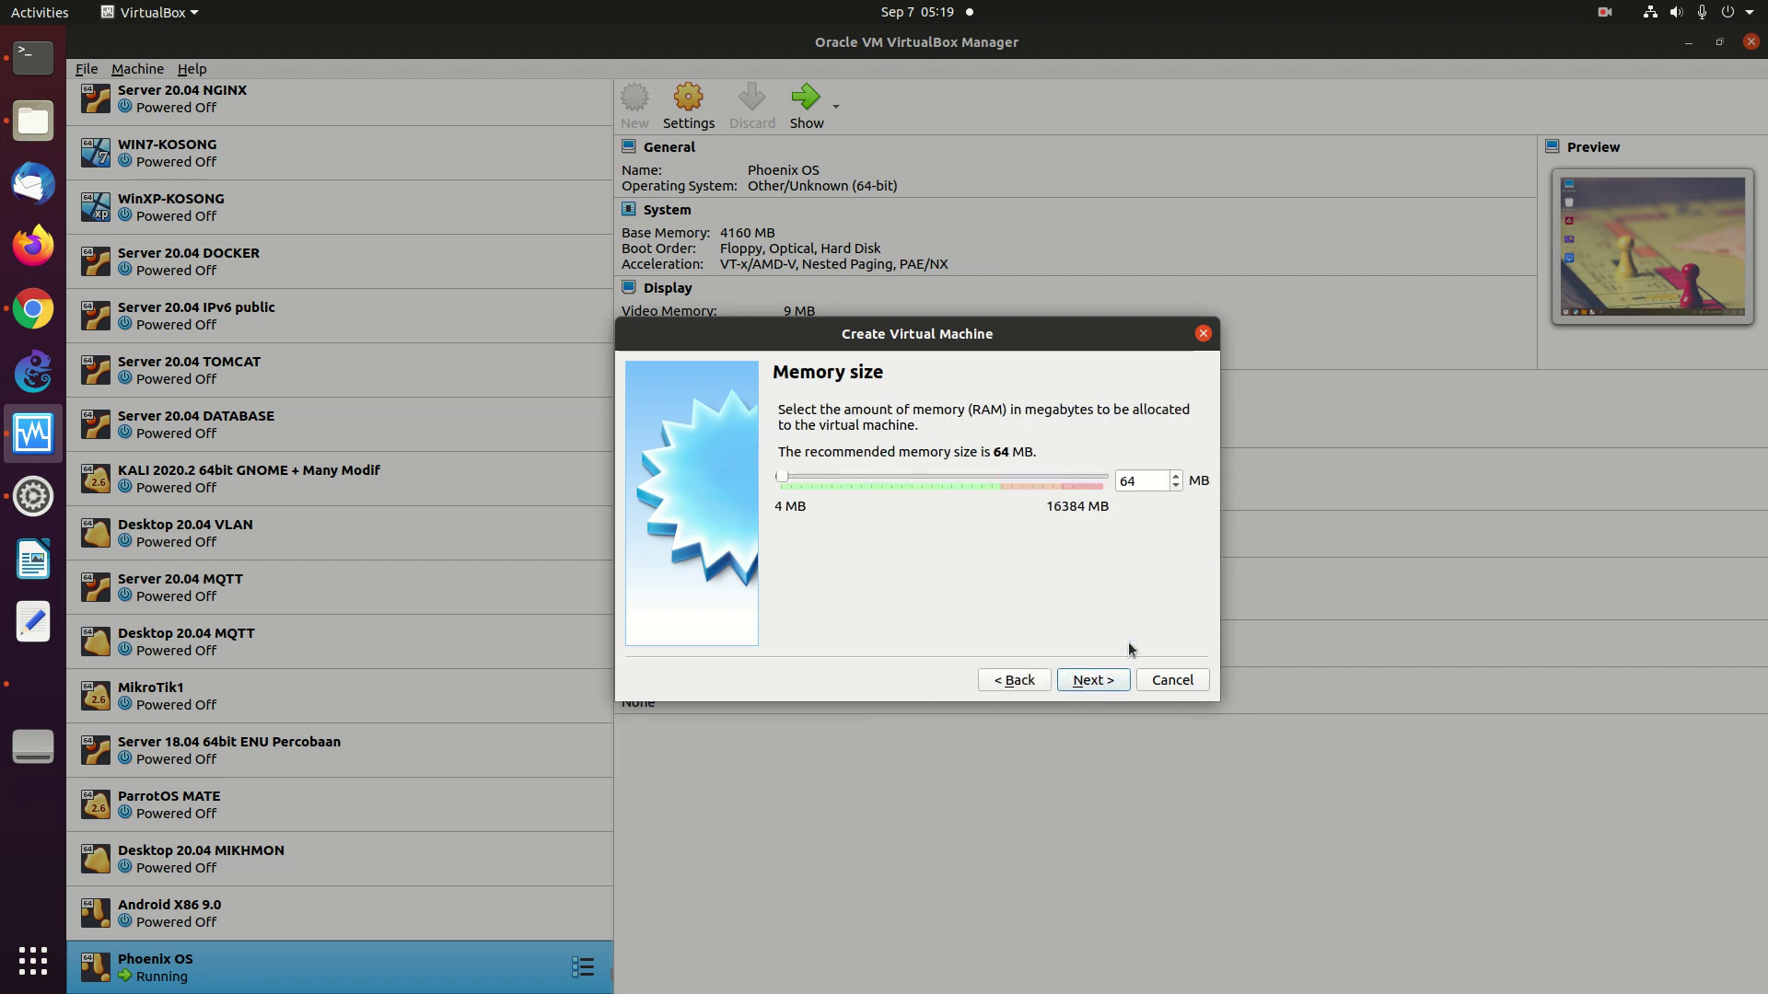
Allocate 4160 MB of memory and create a dynamically allocated 32 GB VDI hard disk for the Bliss OS machine
left_click_drag(930, 473, 928, 472)
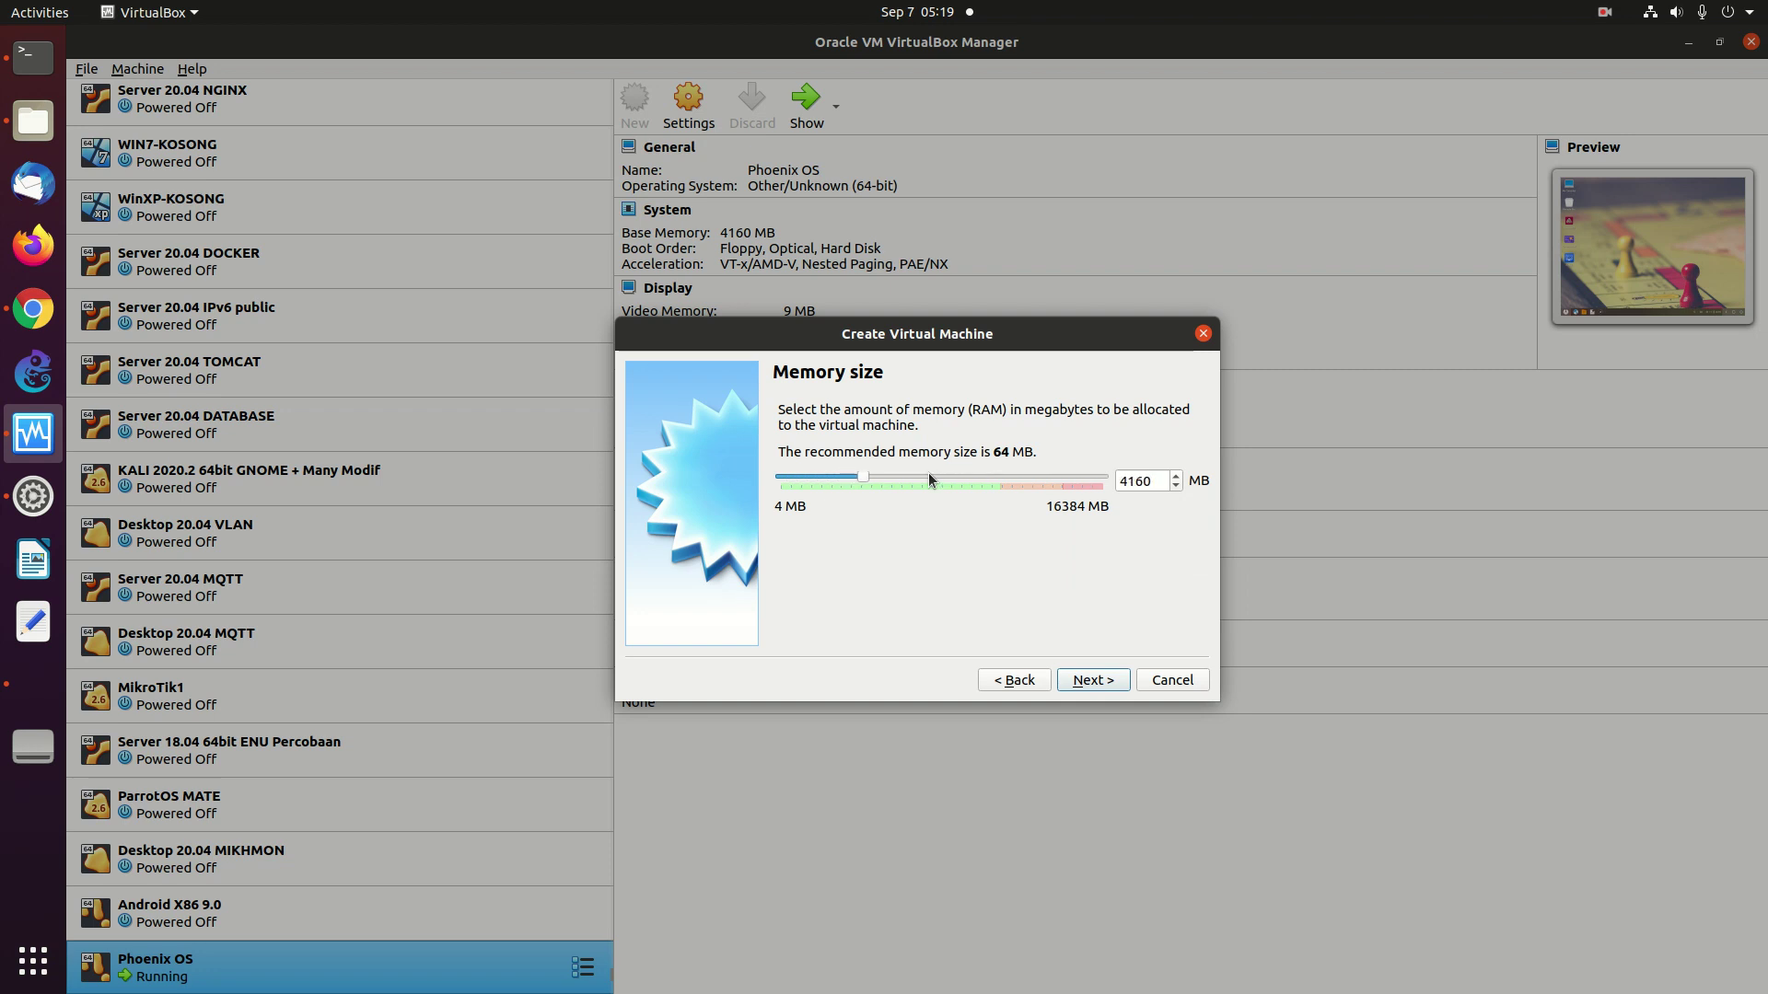
left_click(1090, 680)
left_click(1094, 681)
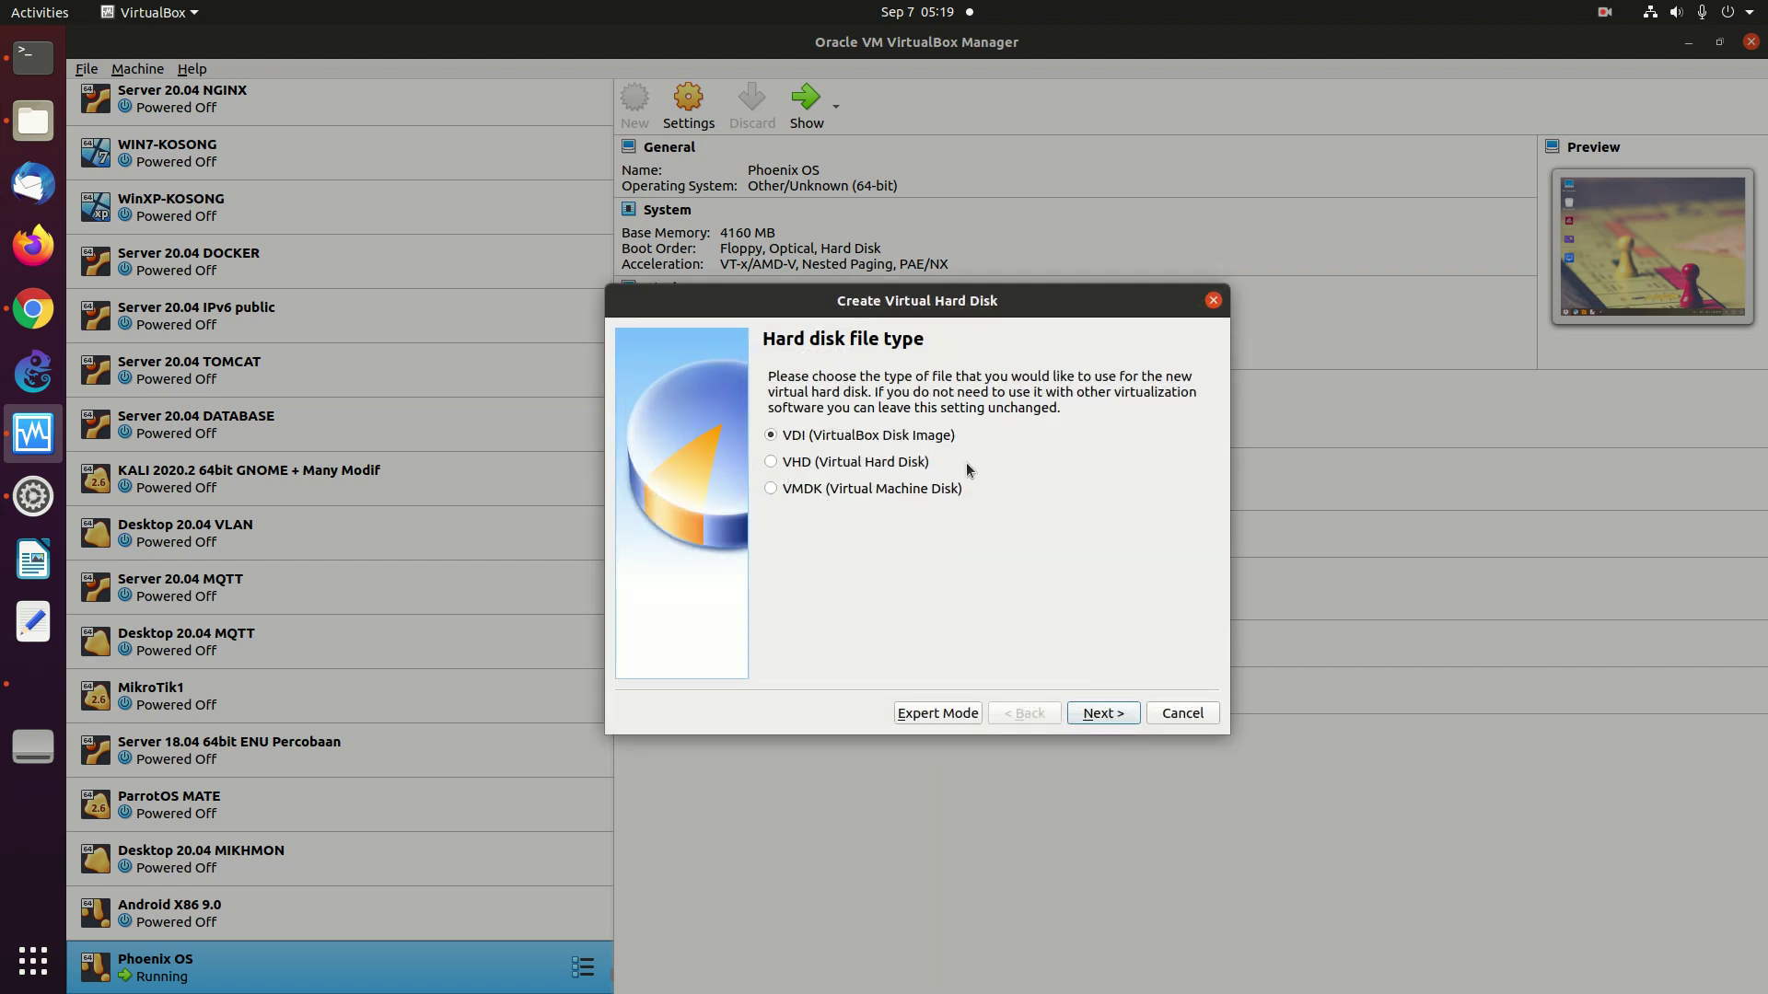
left_click(1099, 714)
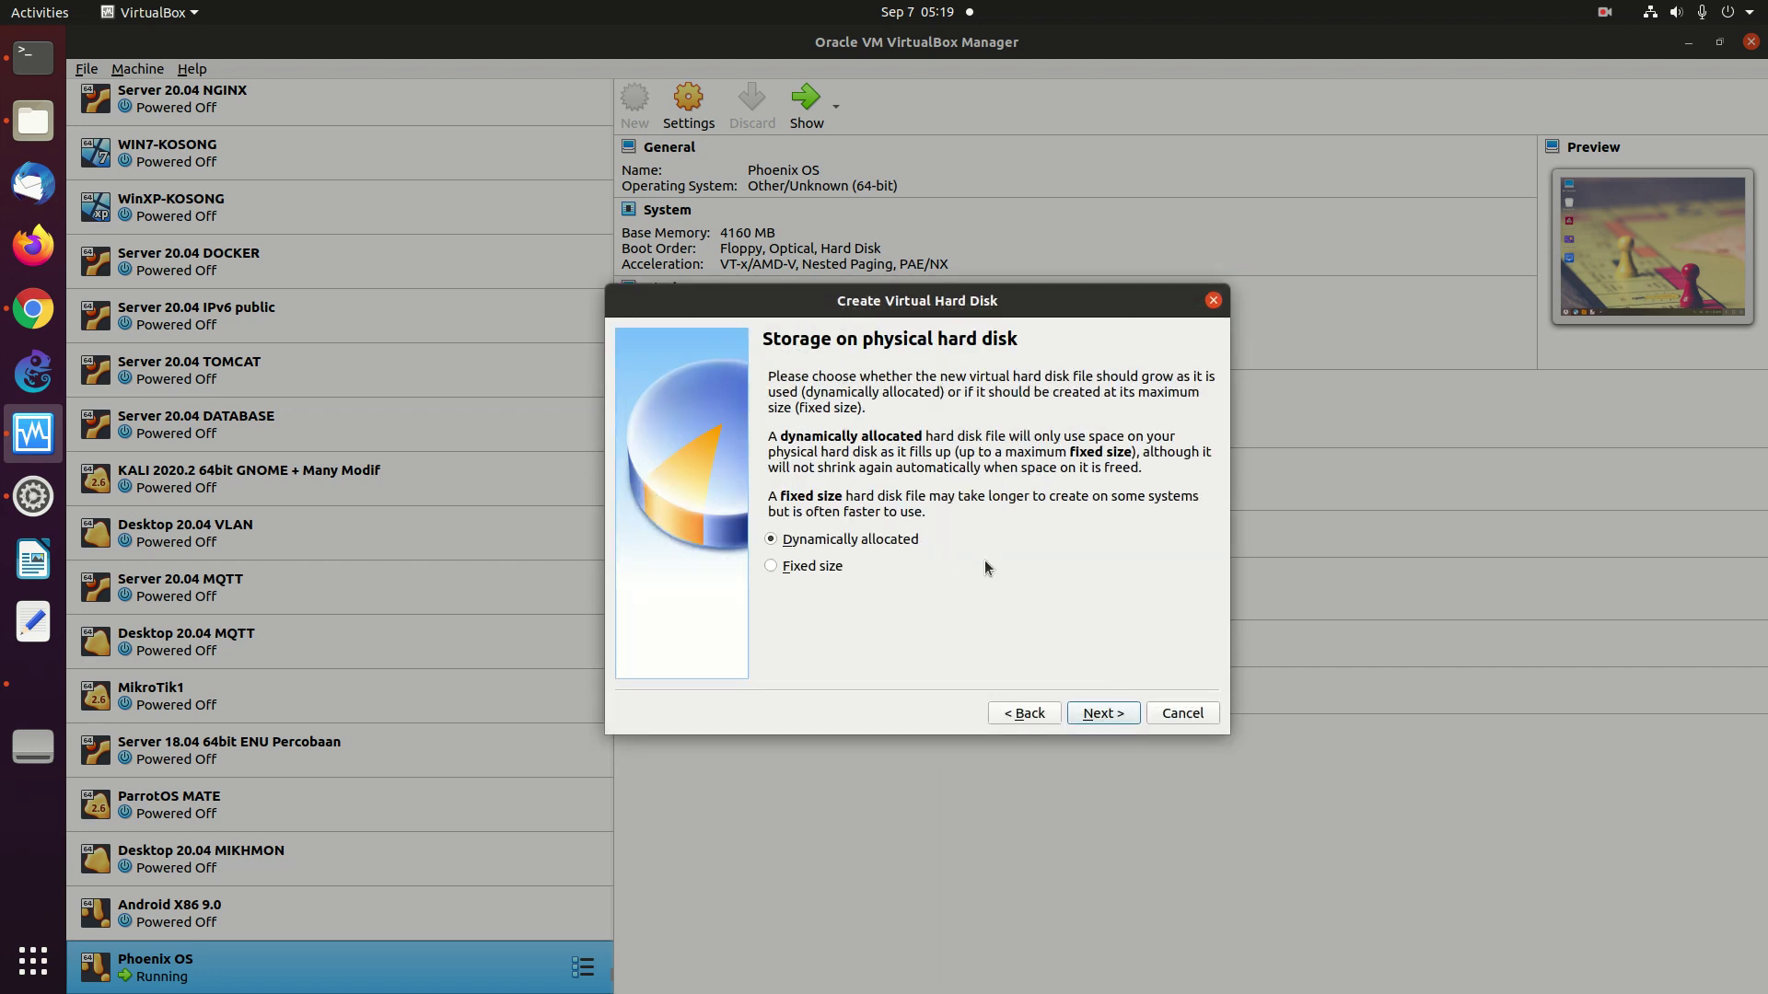
left_click(1114, 718)
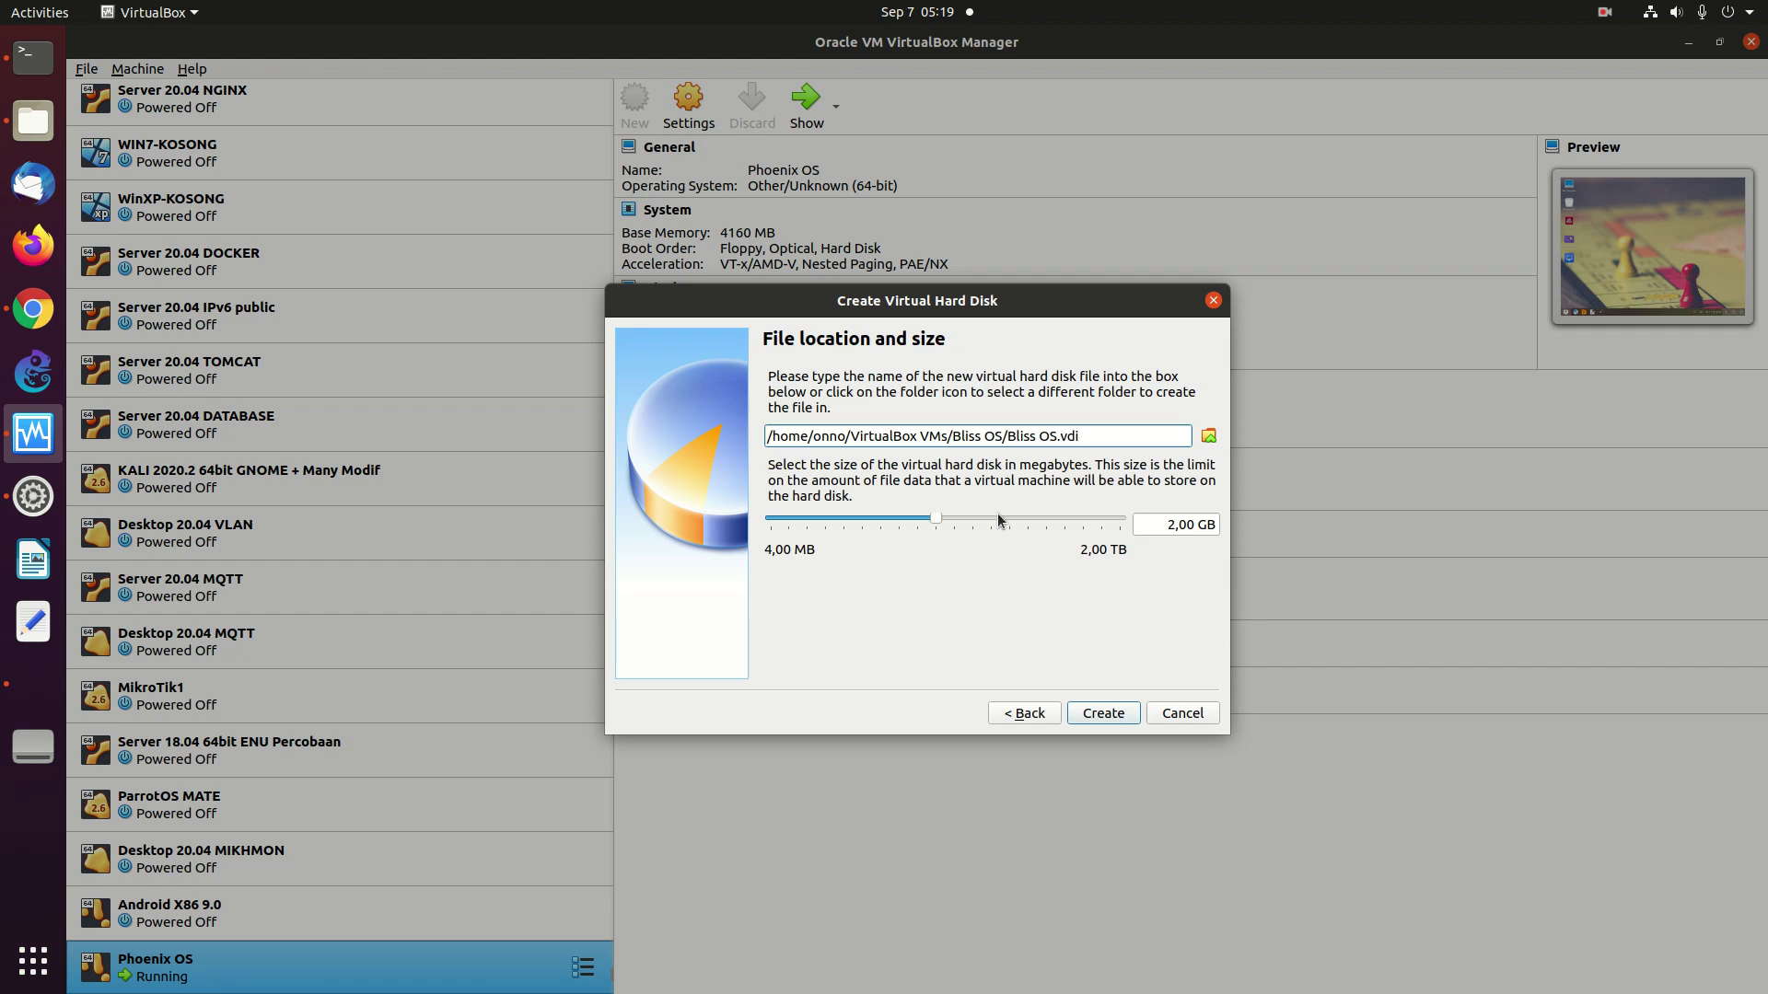
left_click(1009, 518)
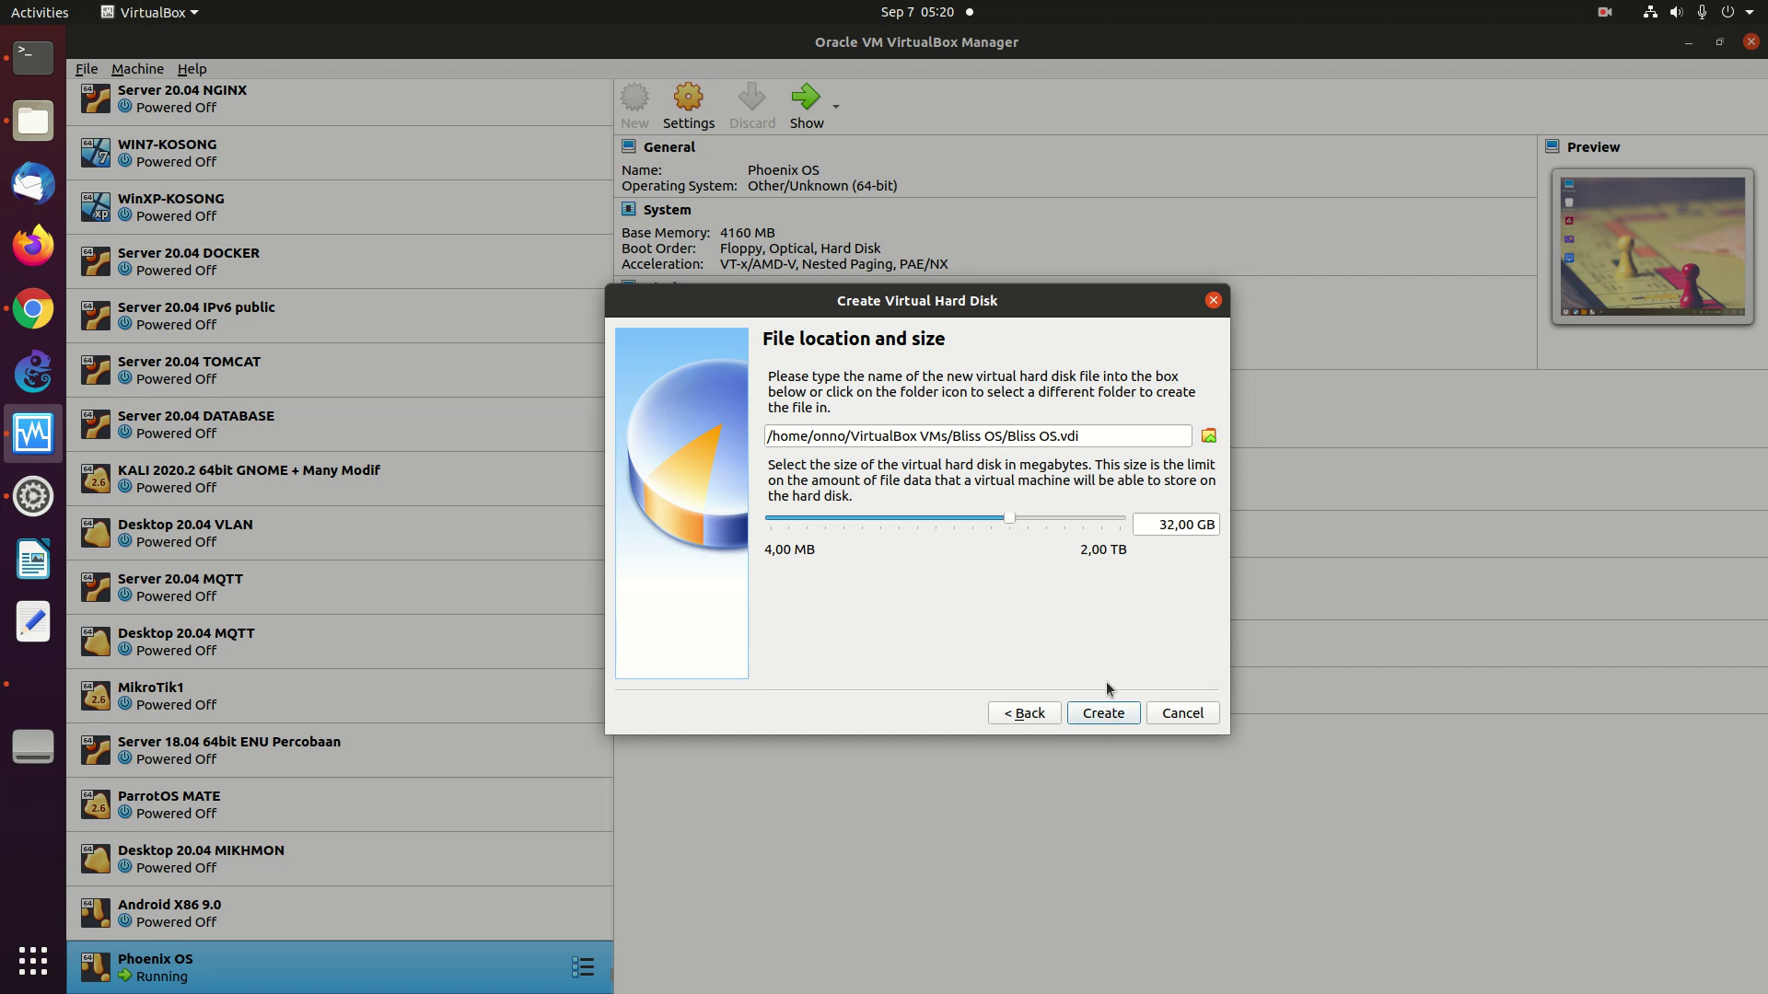
left_click(1102, 713)
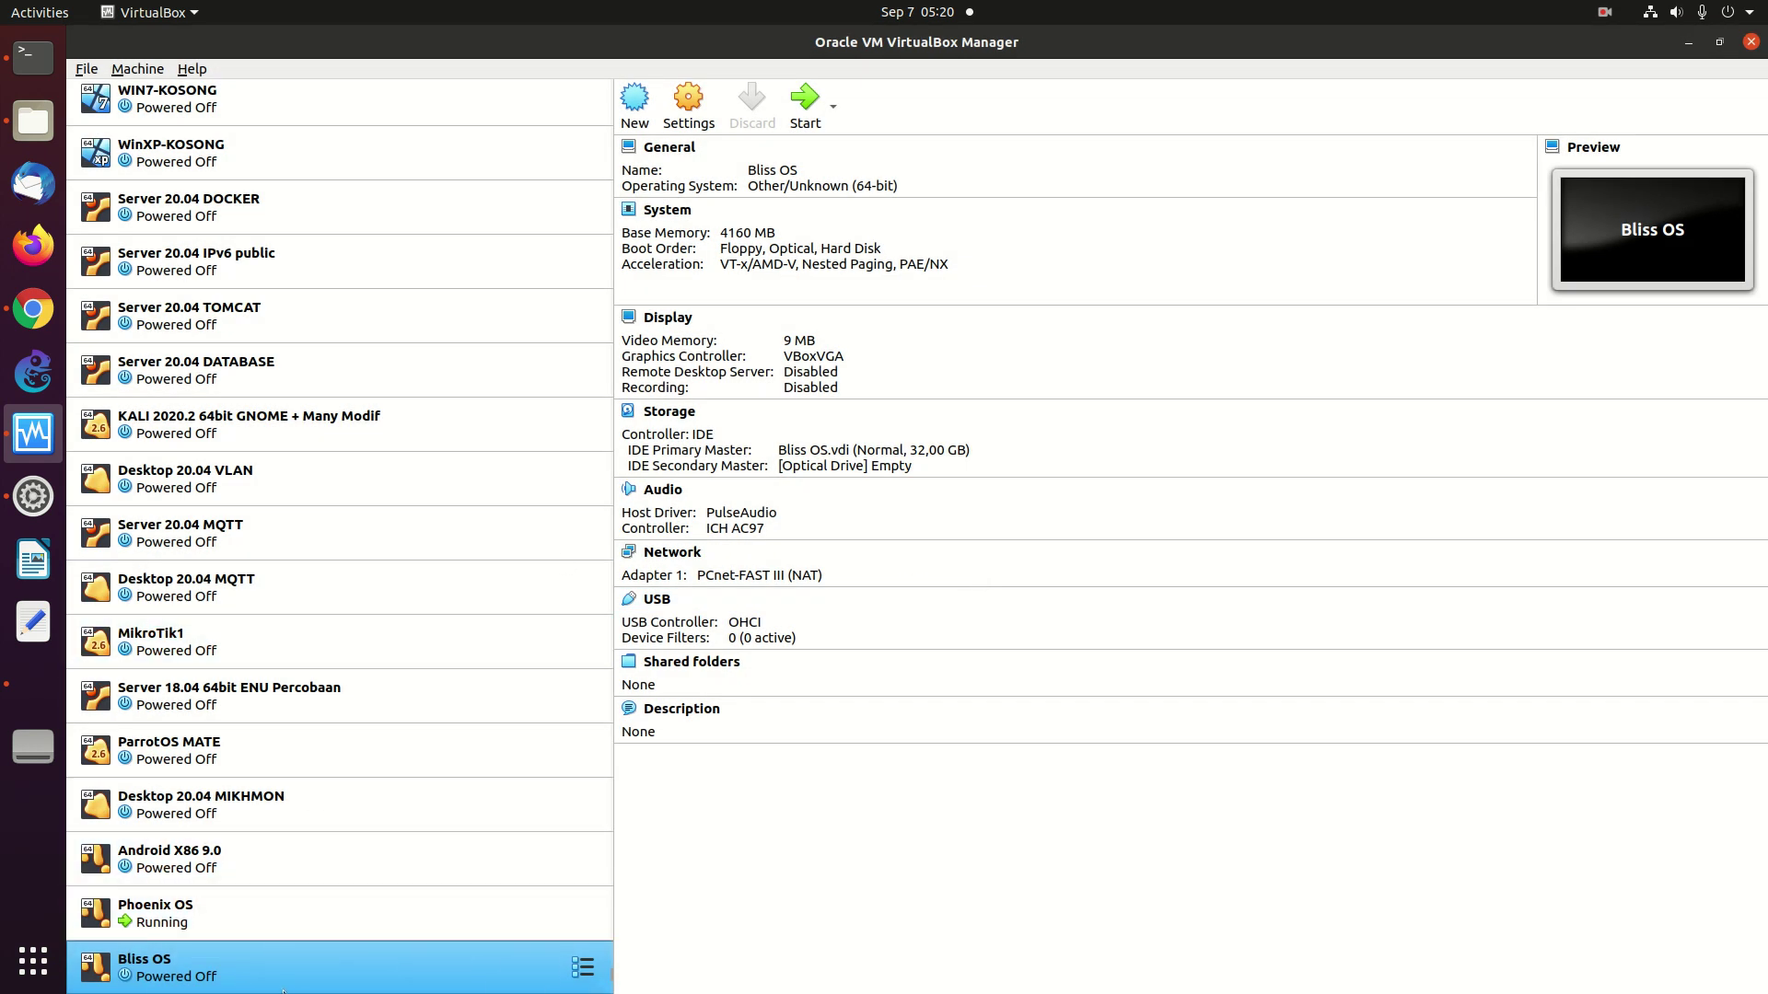
Power off the running Phoenix OS virtual machine
right_click(216, 916)
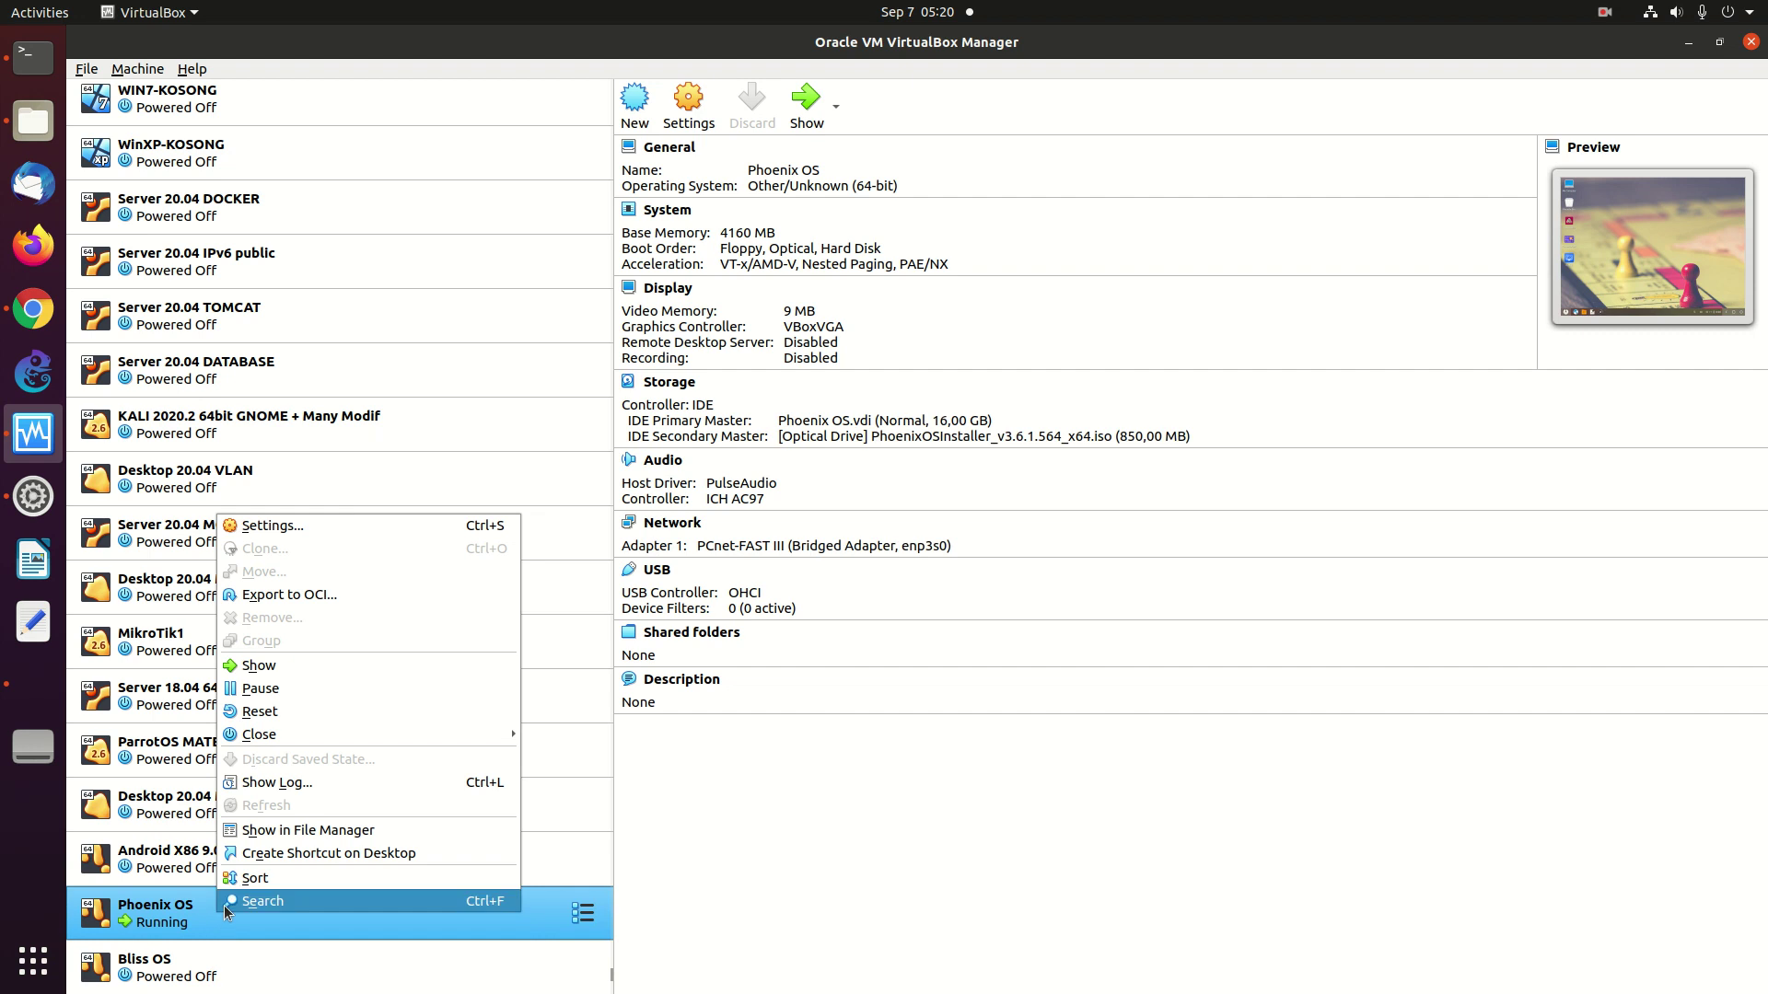
mouse_move(315, 733)
left_click(578, 782)
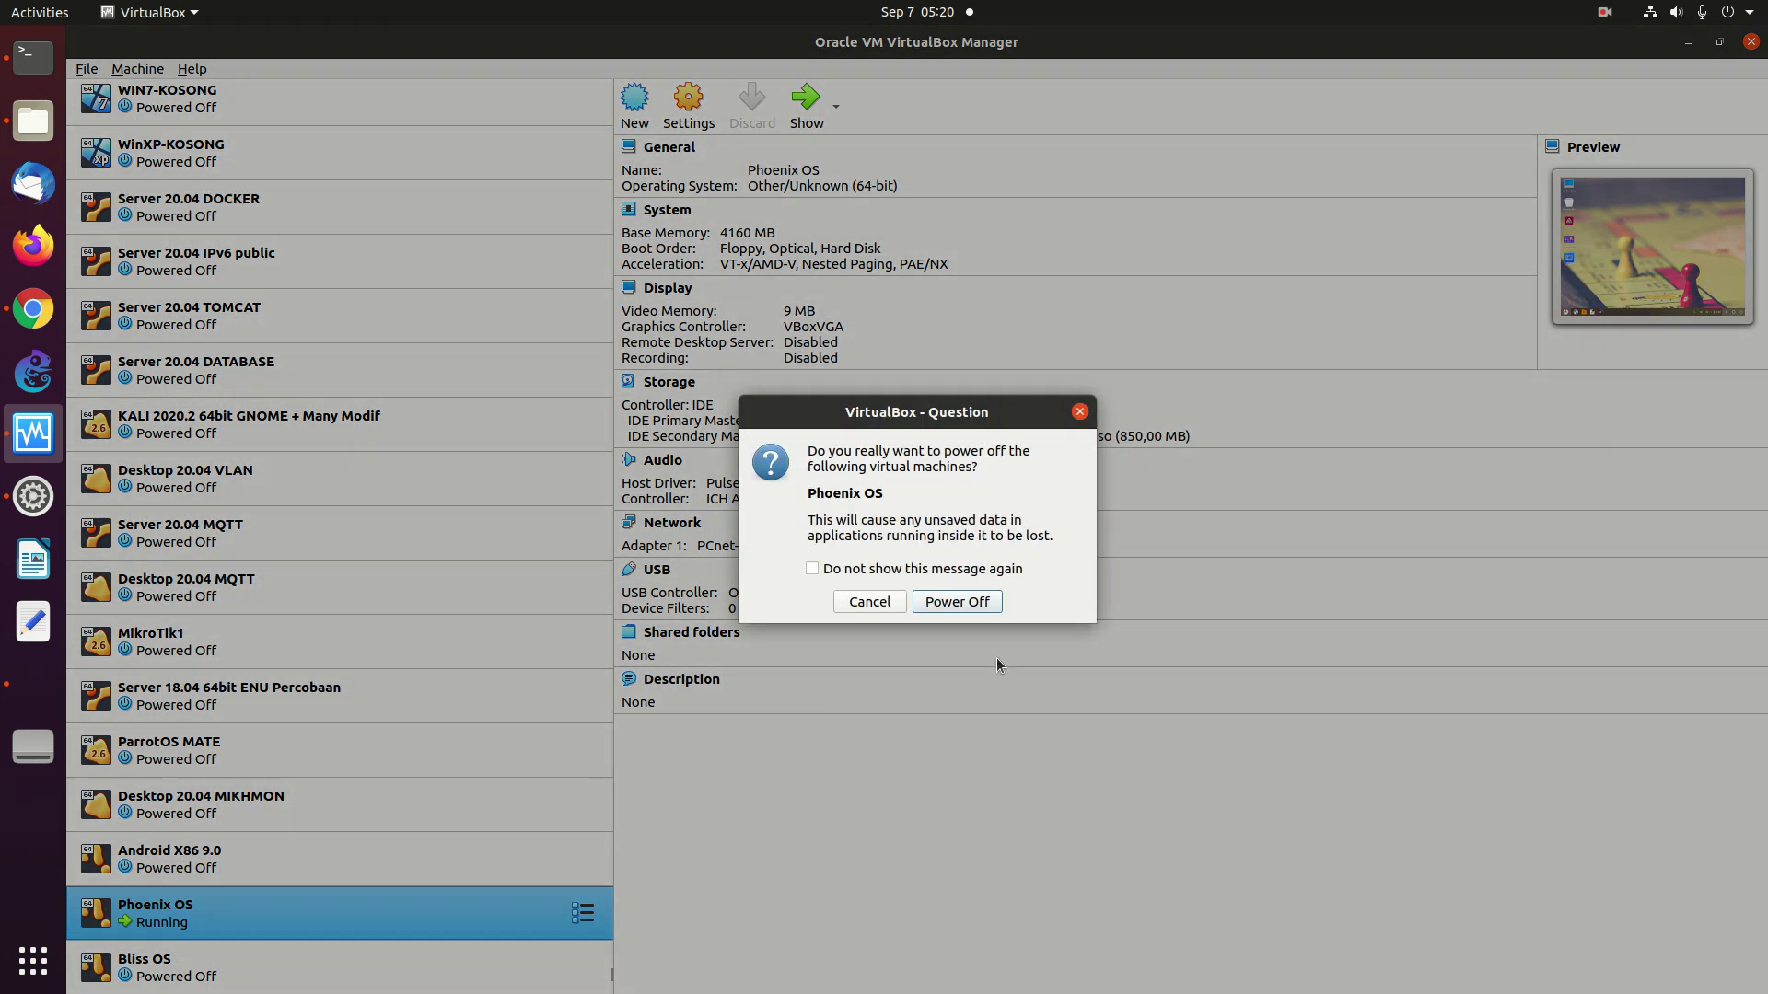
left_click(958, 602)
In the Bliss OS machine's settings, attach network Adapter 1 to Bridged Adapter on enp3s0 and expand its advanced options
right_click(296, 958)
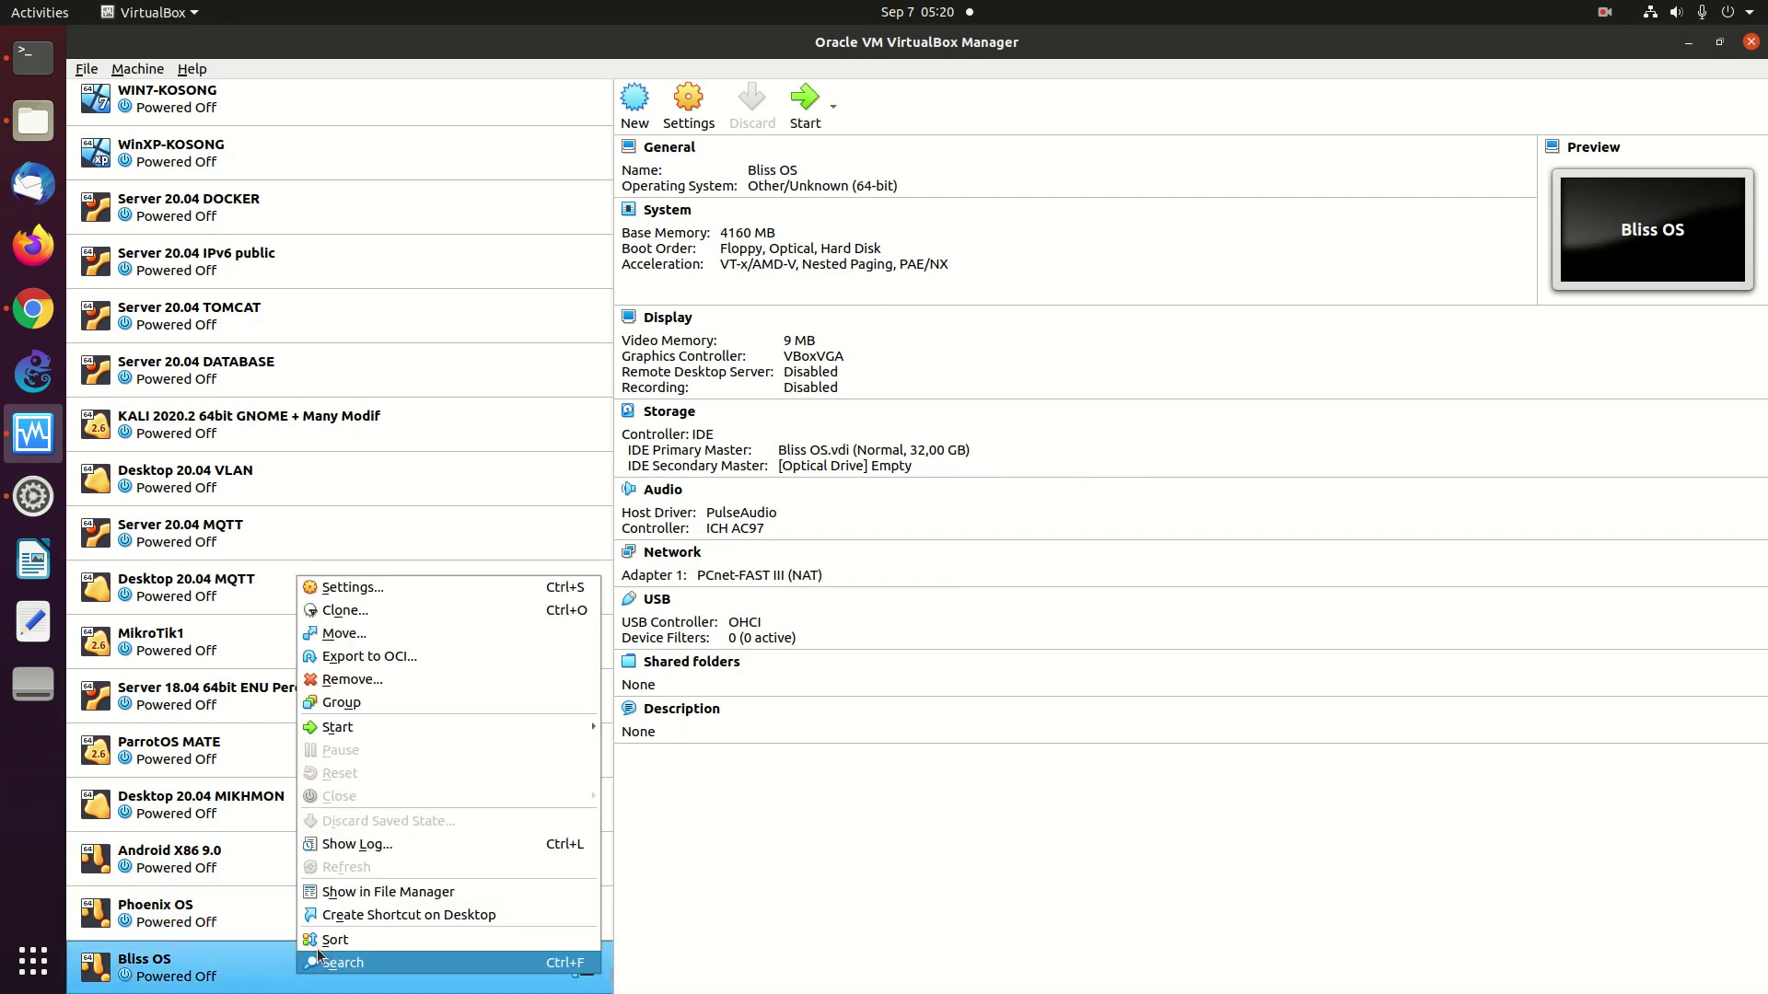
left_click(423, 589)
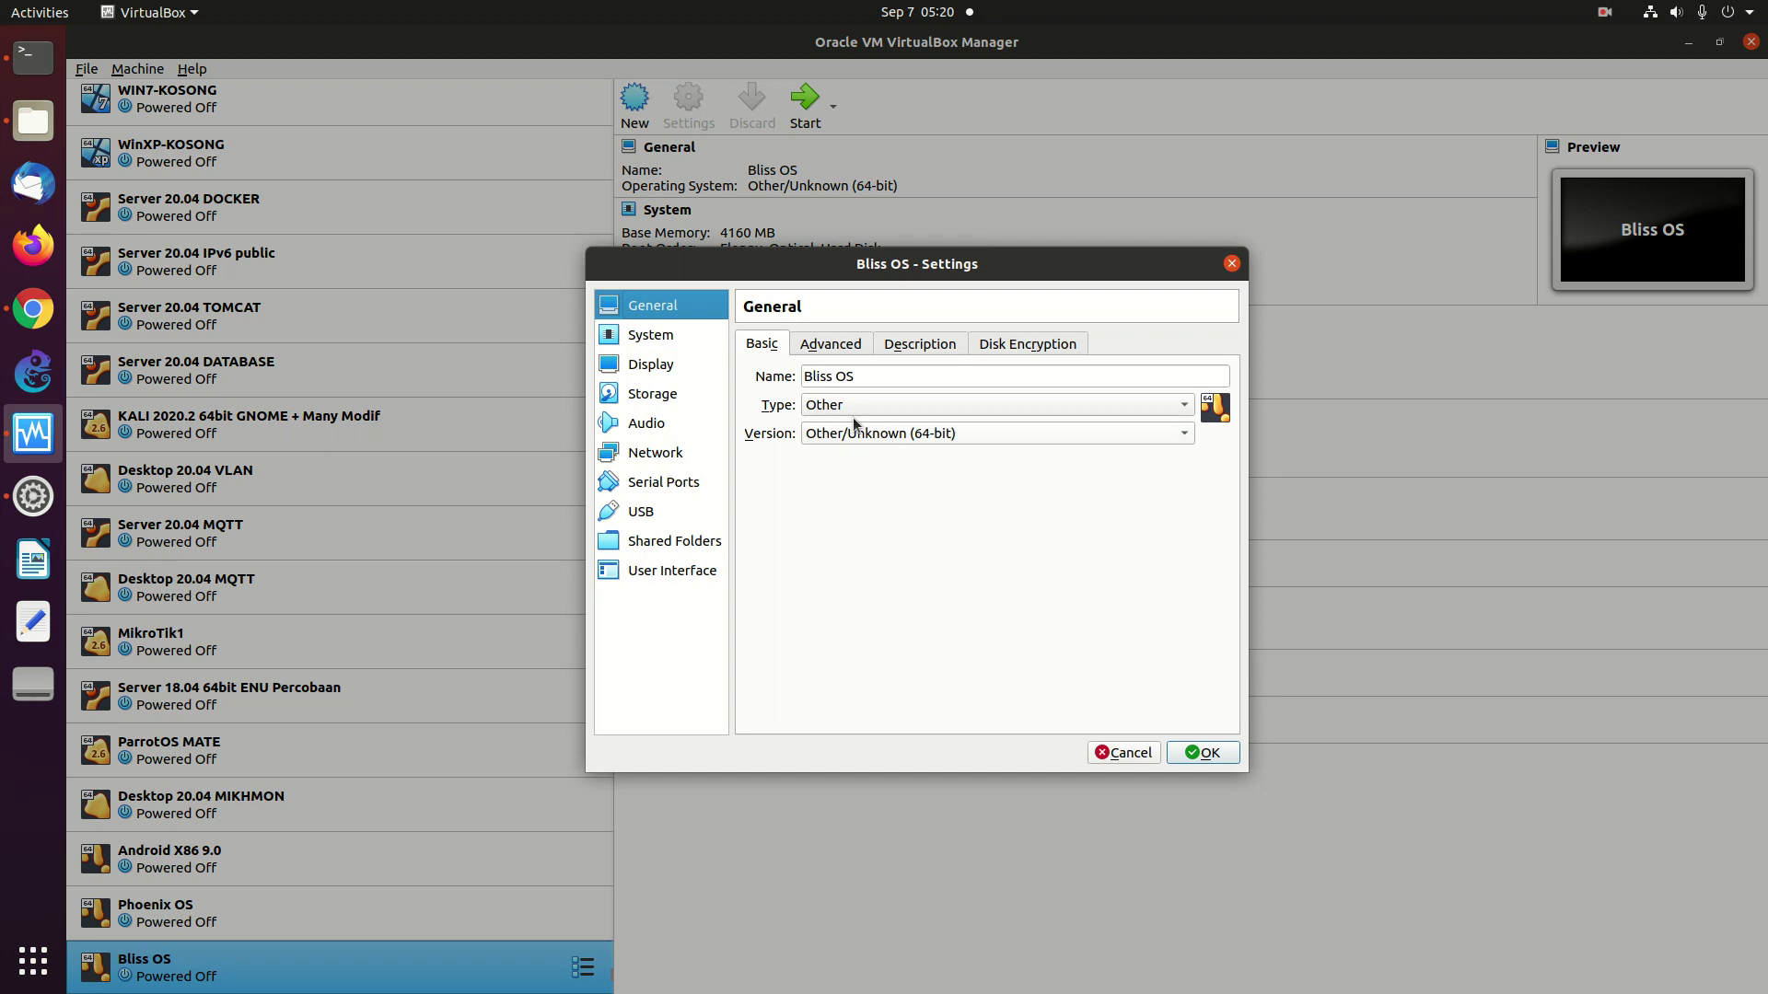
left_click(658, 454)
left_click(924, 406)
left_click(917, 447)
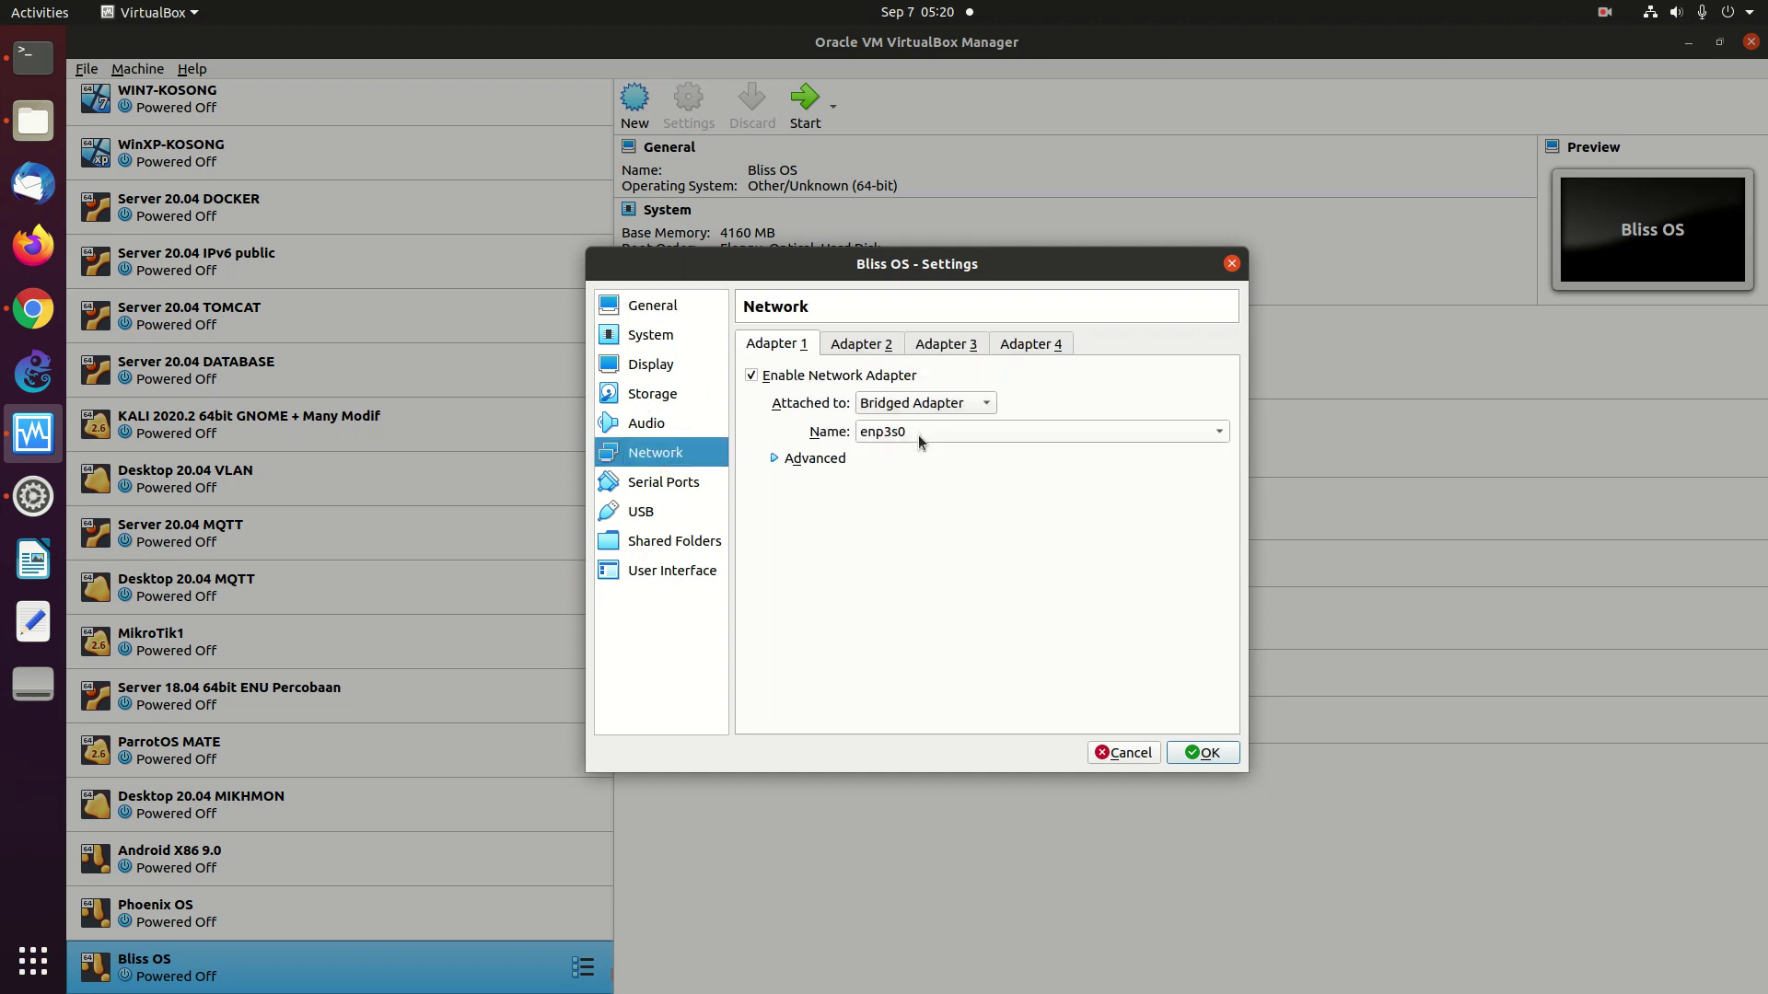
left_click(776, 458)
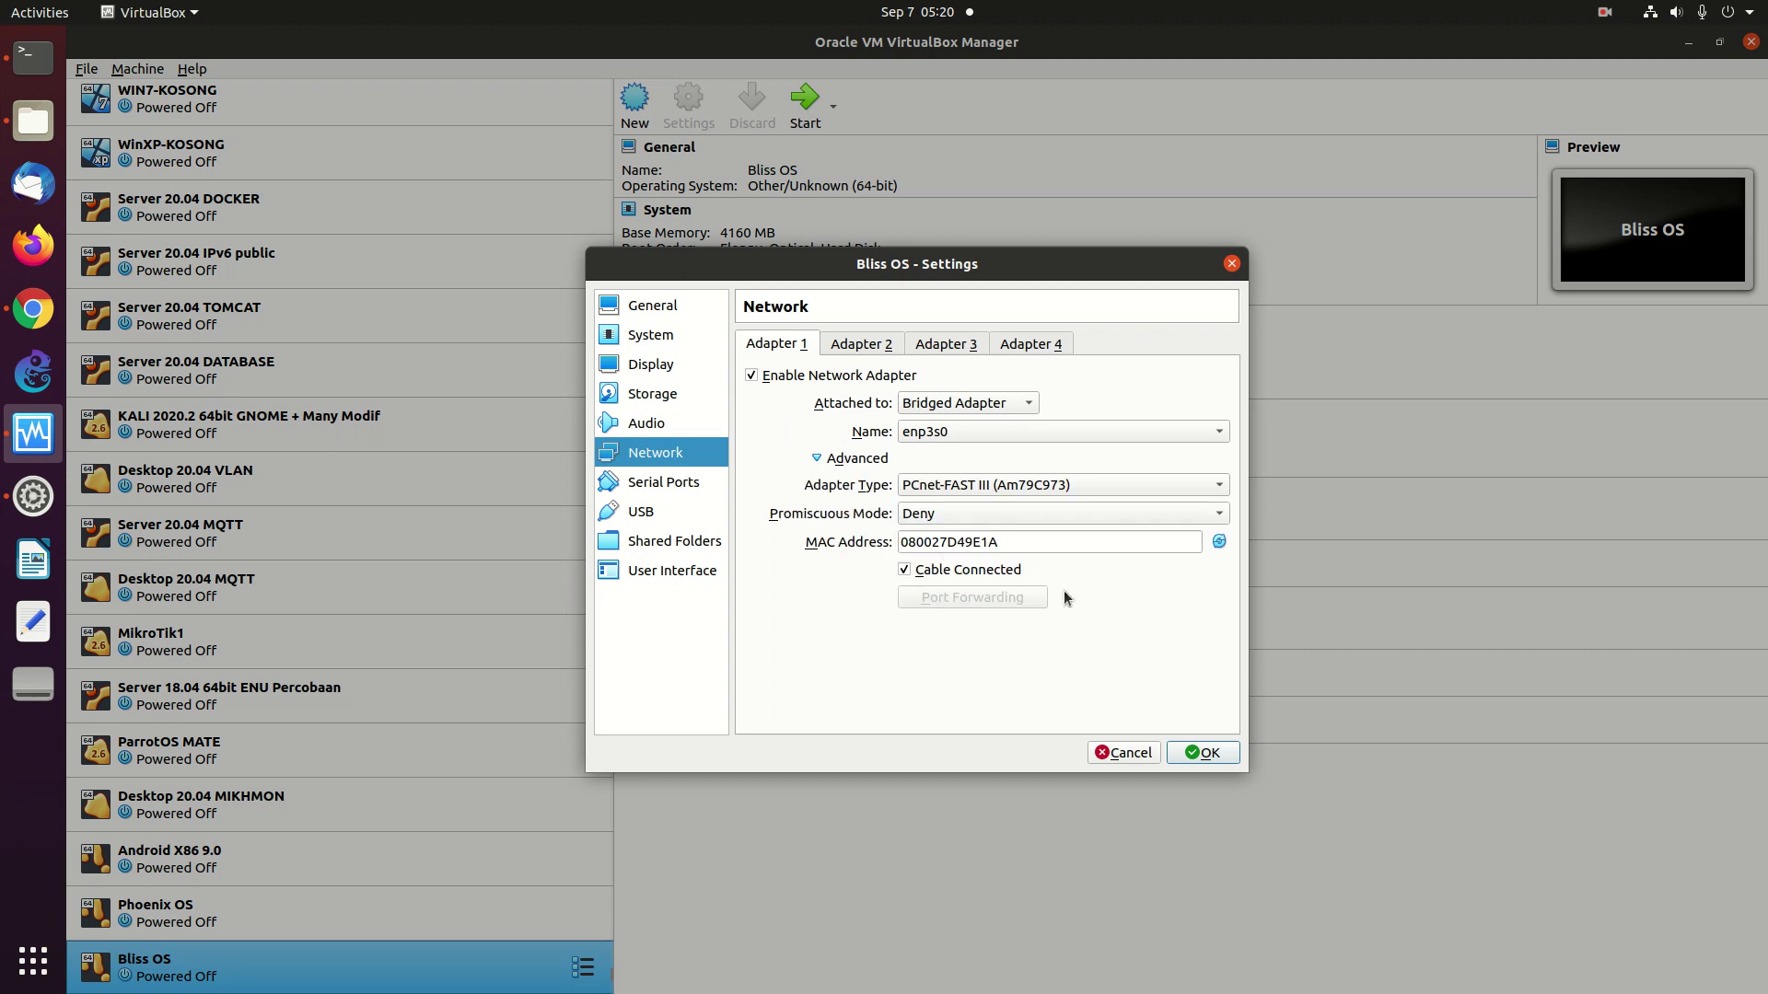
Mount the downloaded Bliss v11.11 ISO in the Bliss OS machine's empty IDE optical drive
left_click(667, 398)
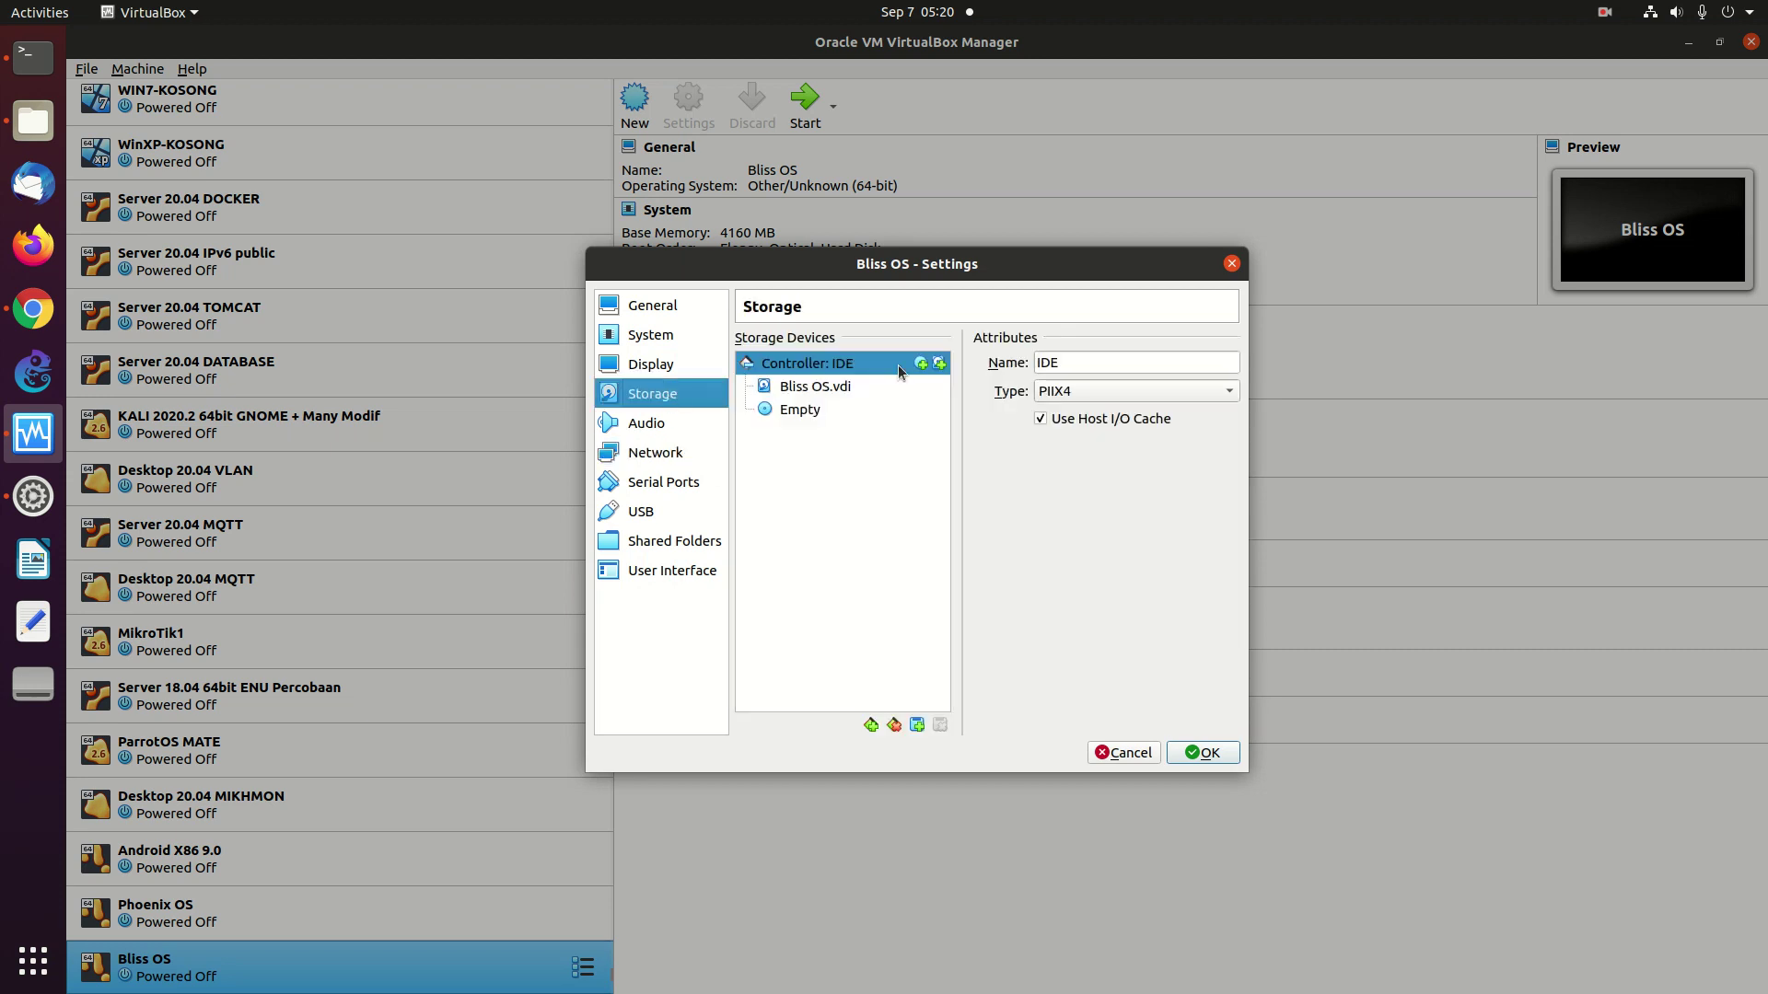
left_click(810, 411)
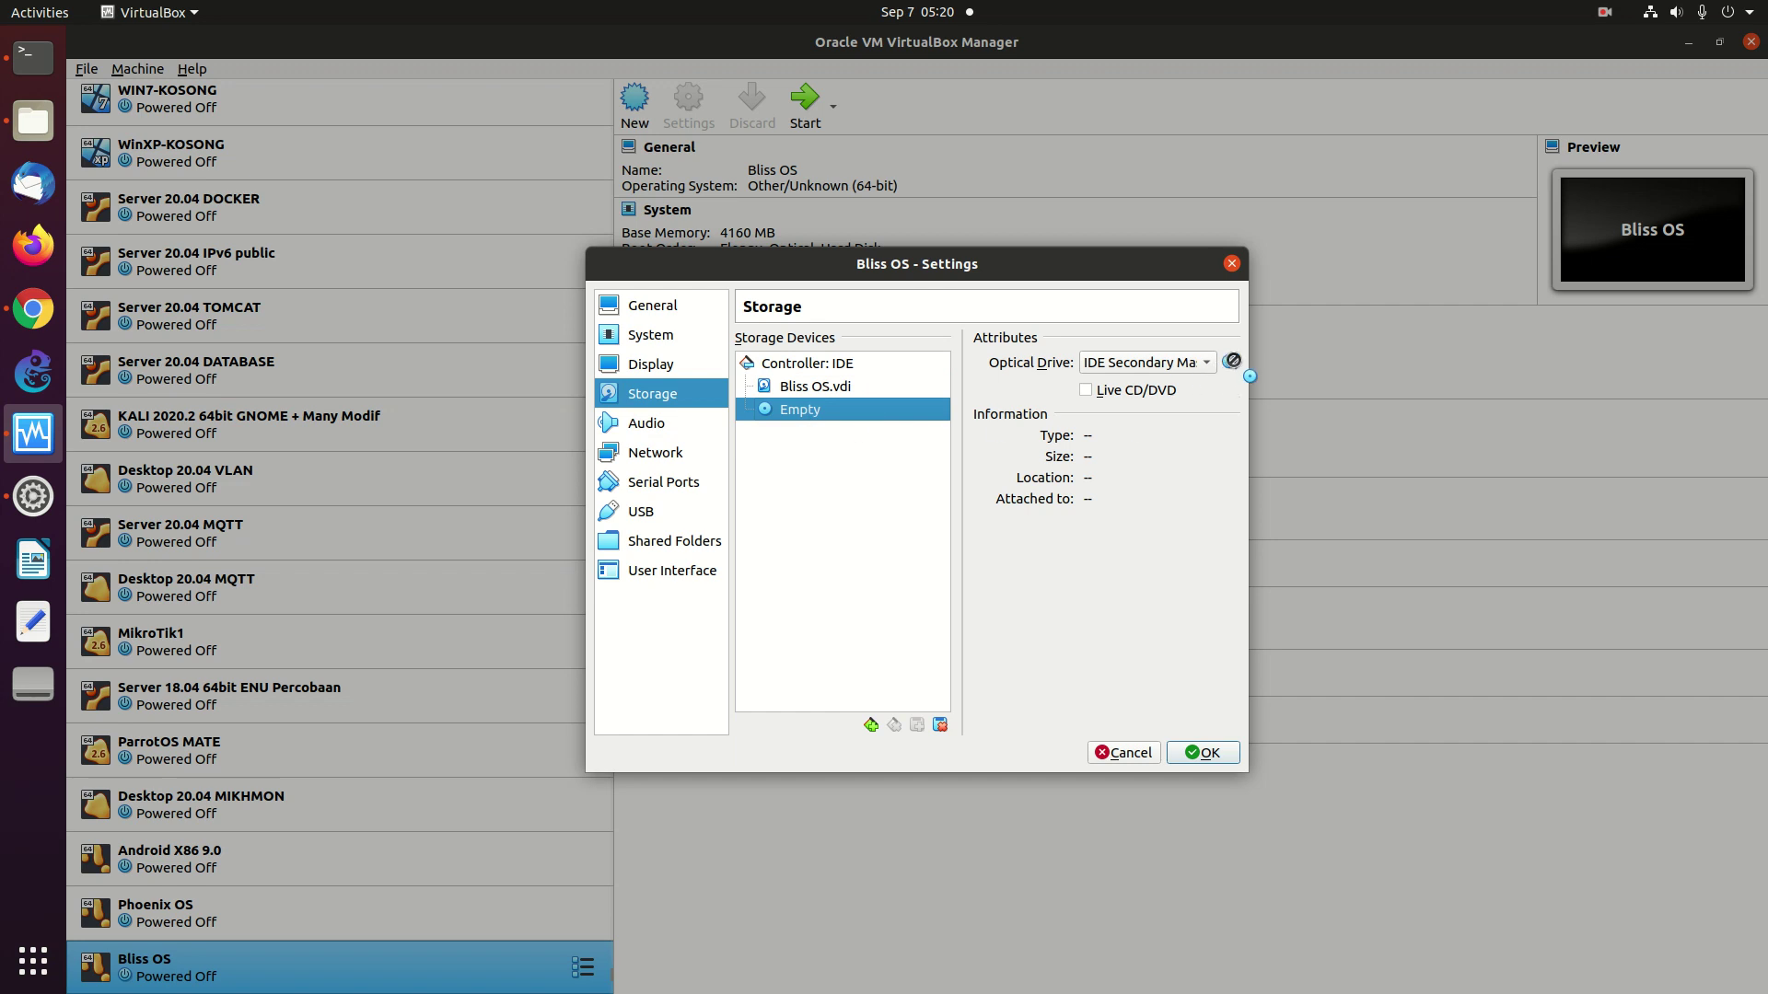
left_click(1229, 363)
left_click(1255, 408)
double_click(844, 401)
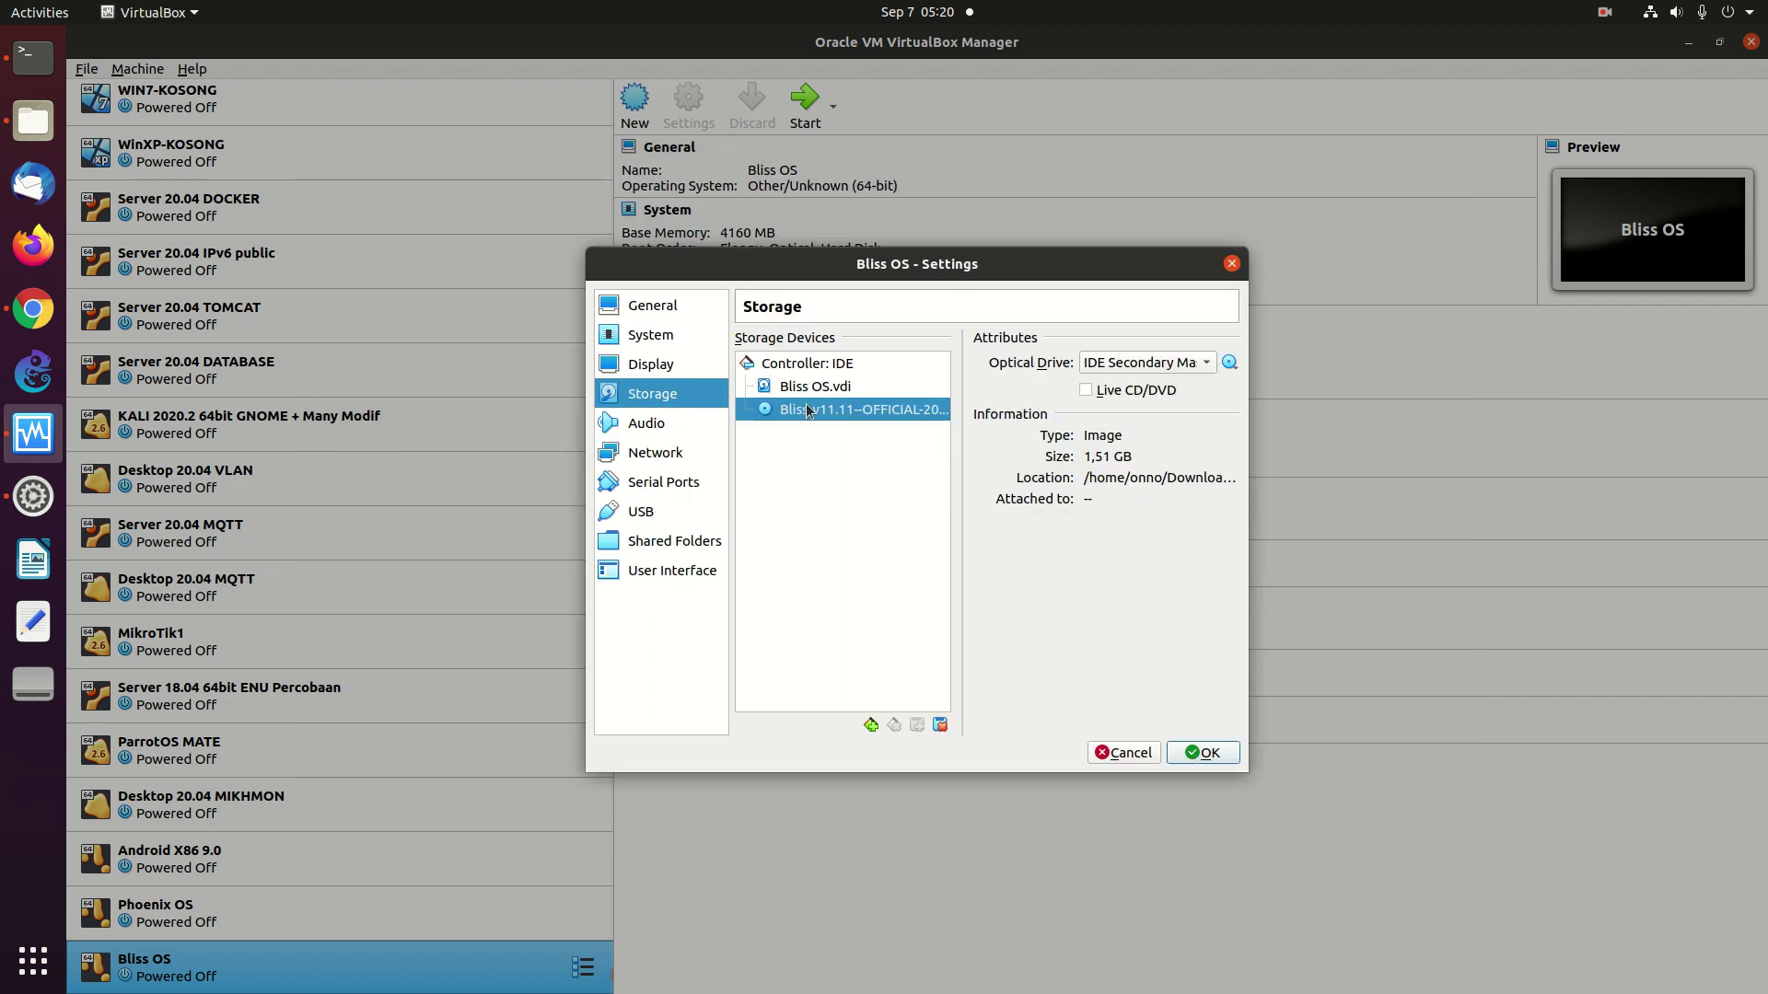
Save the Bliss OS machine's settings and start it with the Bliss-v11.11 ISO as the start-up disk
left_click(1213, 747)
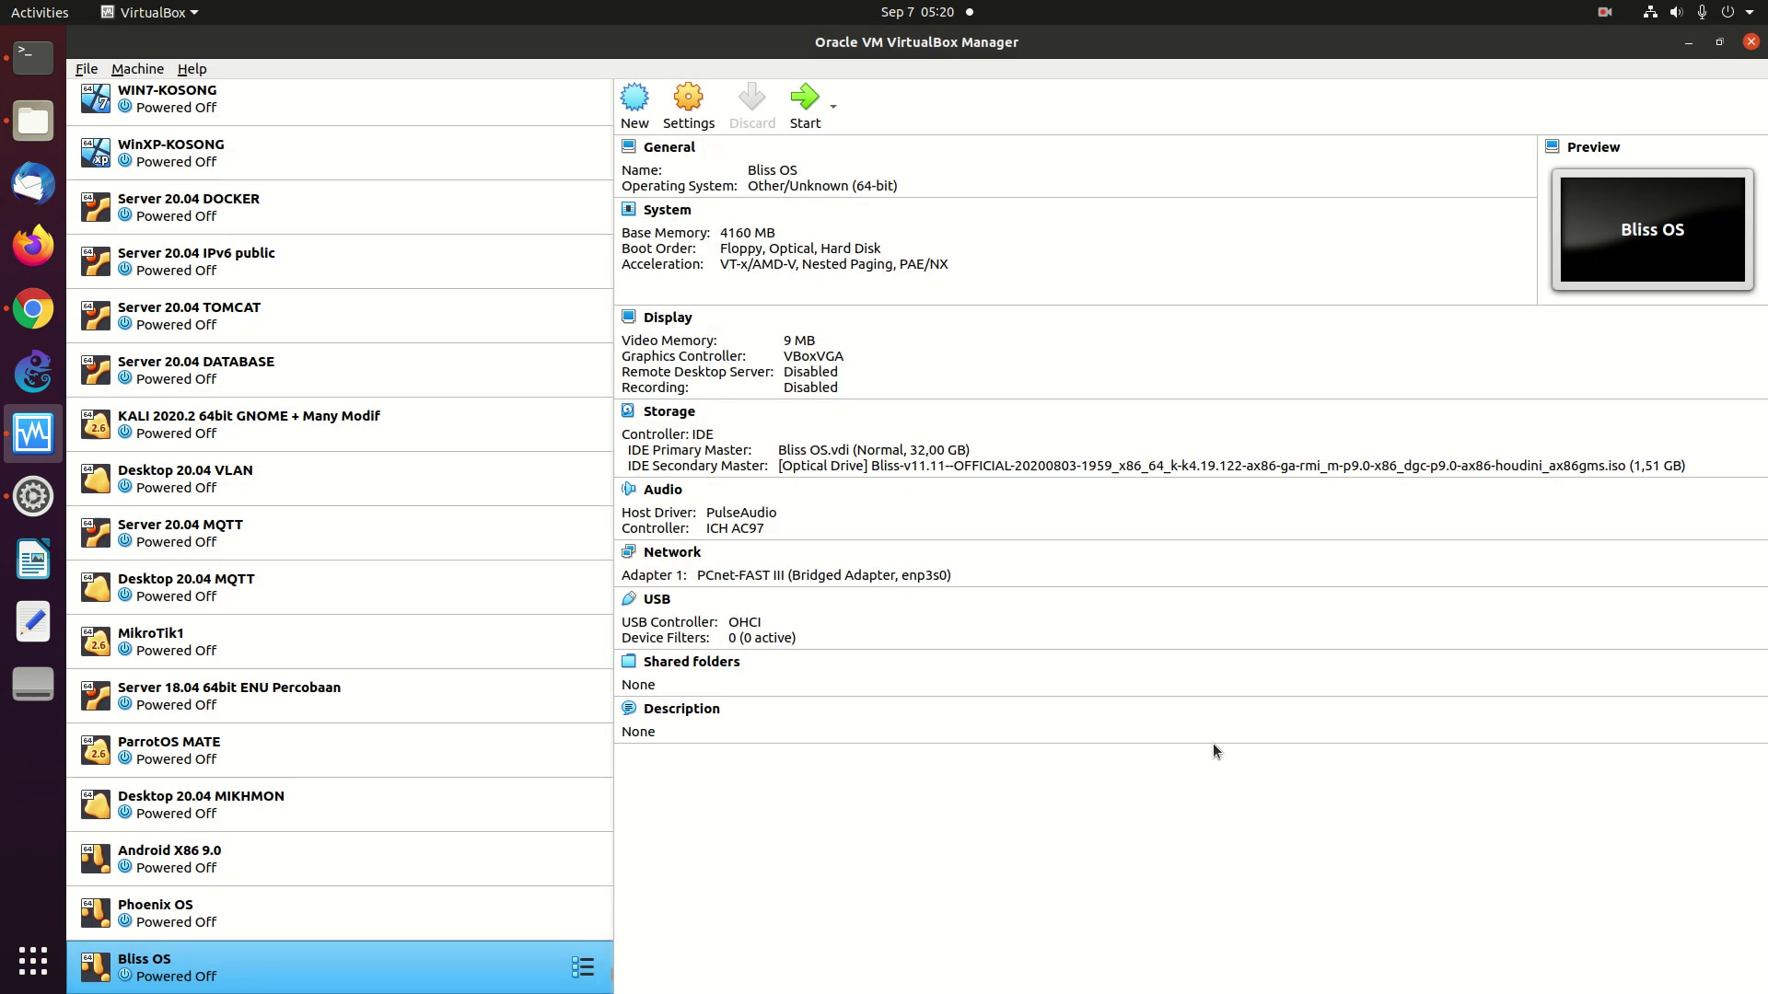
right_click(442, 958)
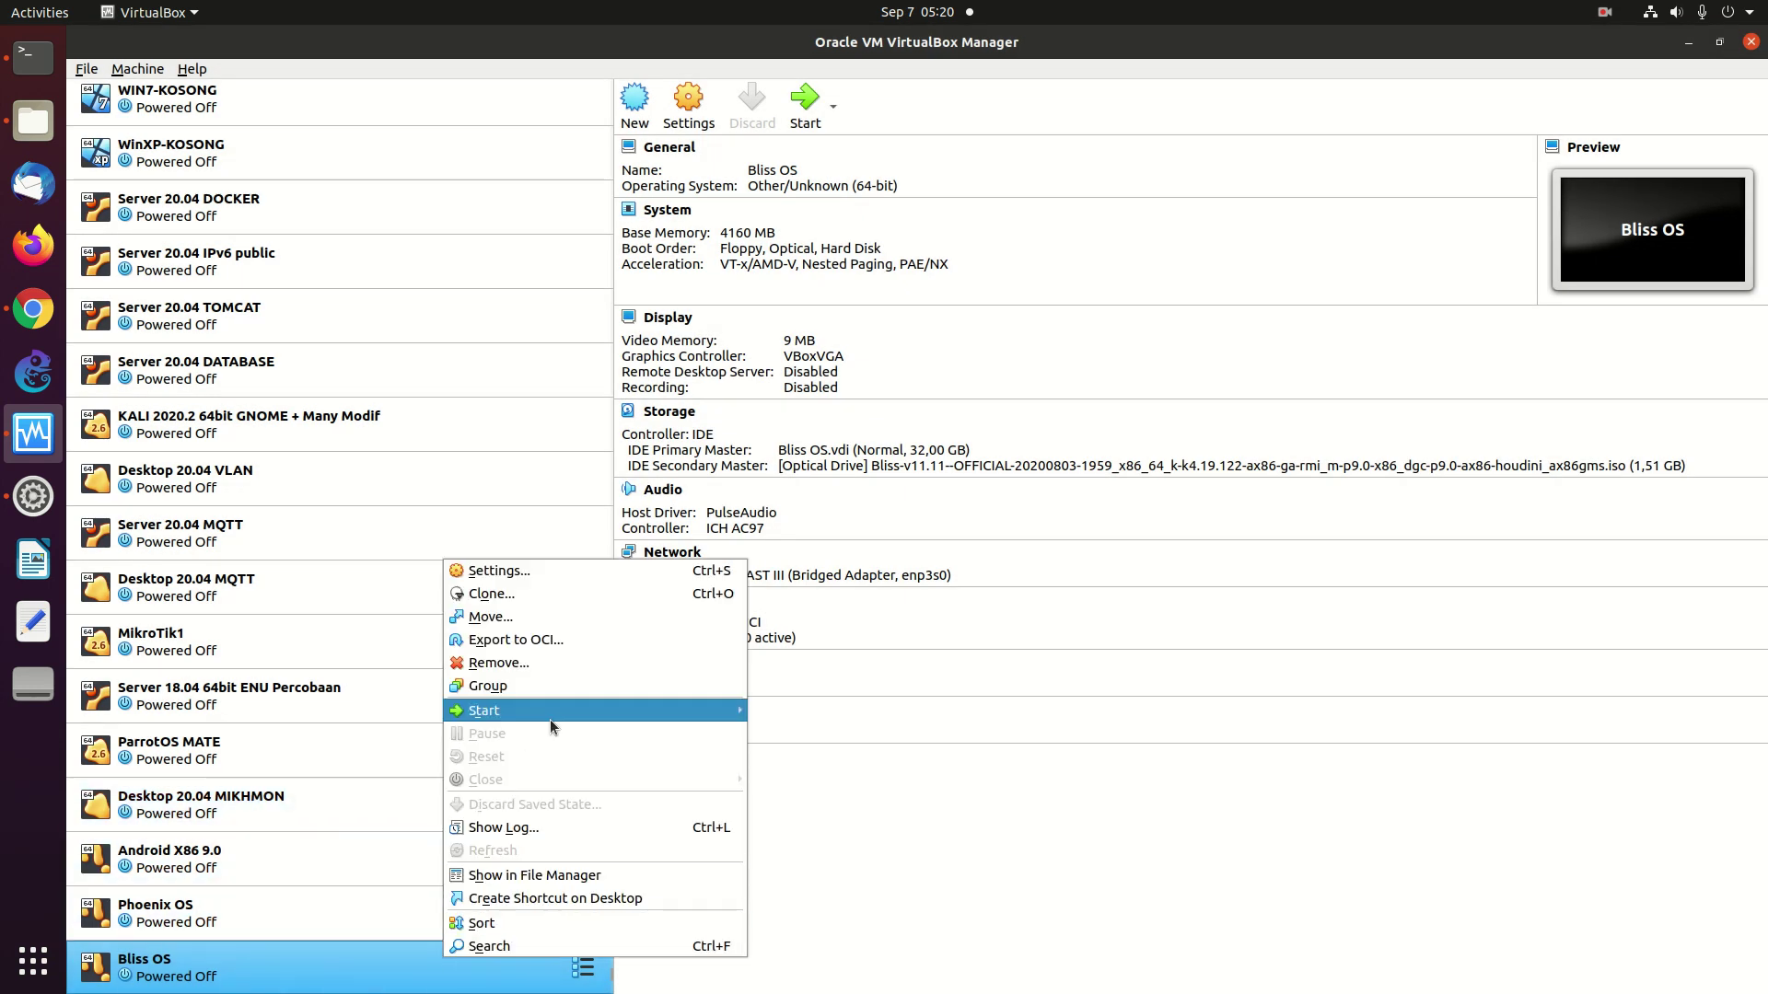
mouse_move(549, 710)
left_click(799, 714)
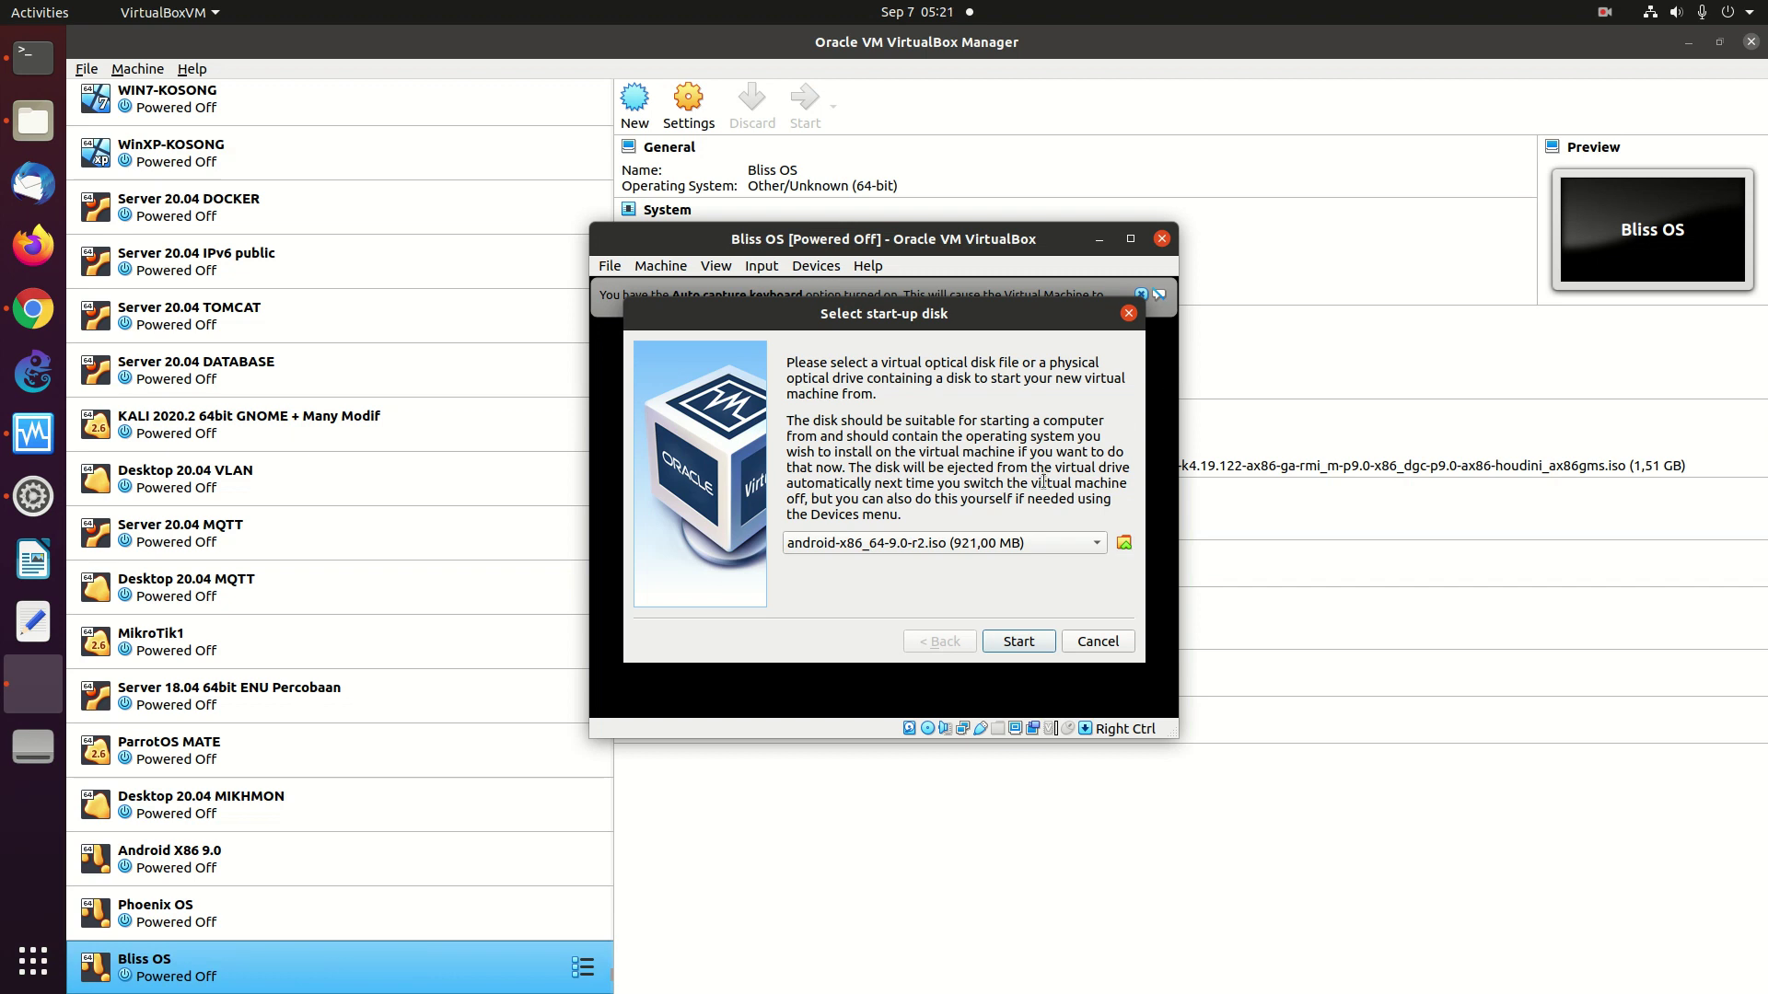
left_click(985, 542)
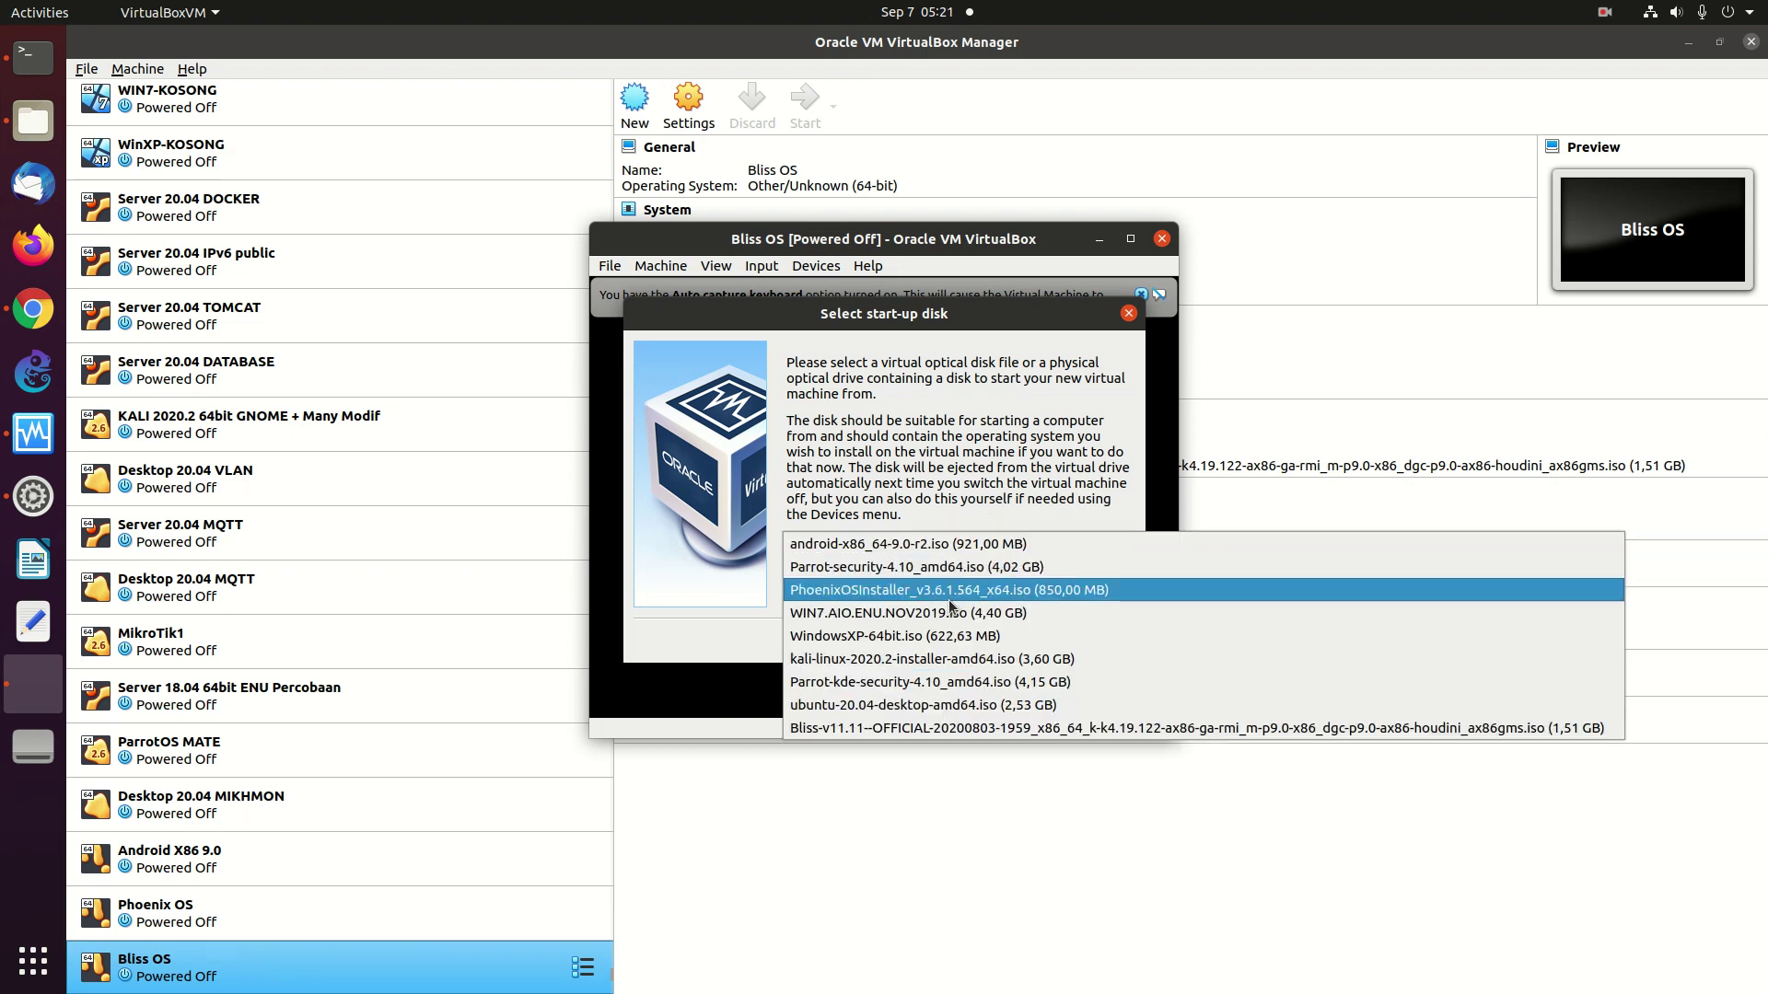
left_click(1019, 729)
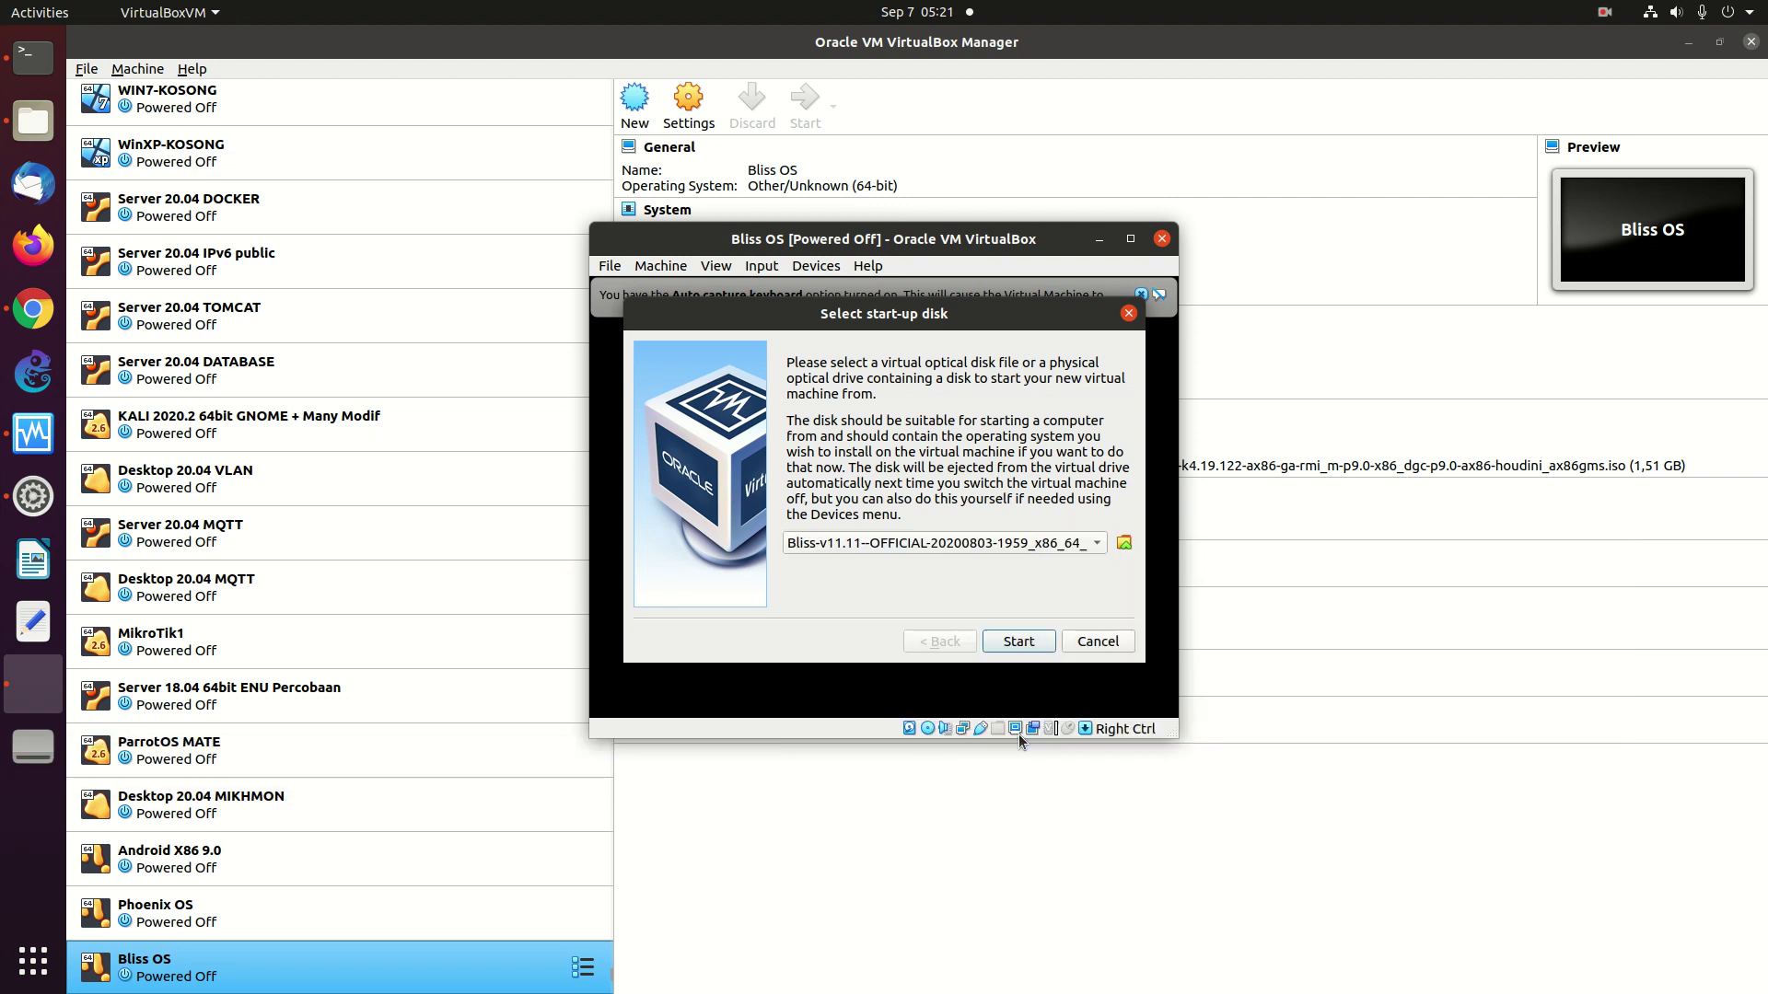
left_click(1017, 642)
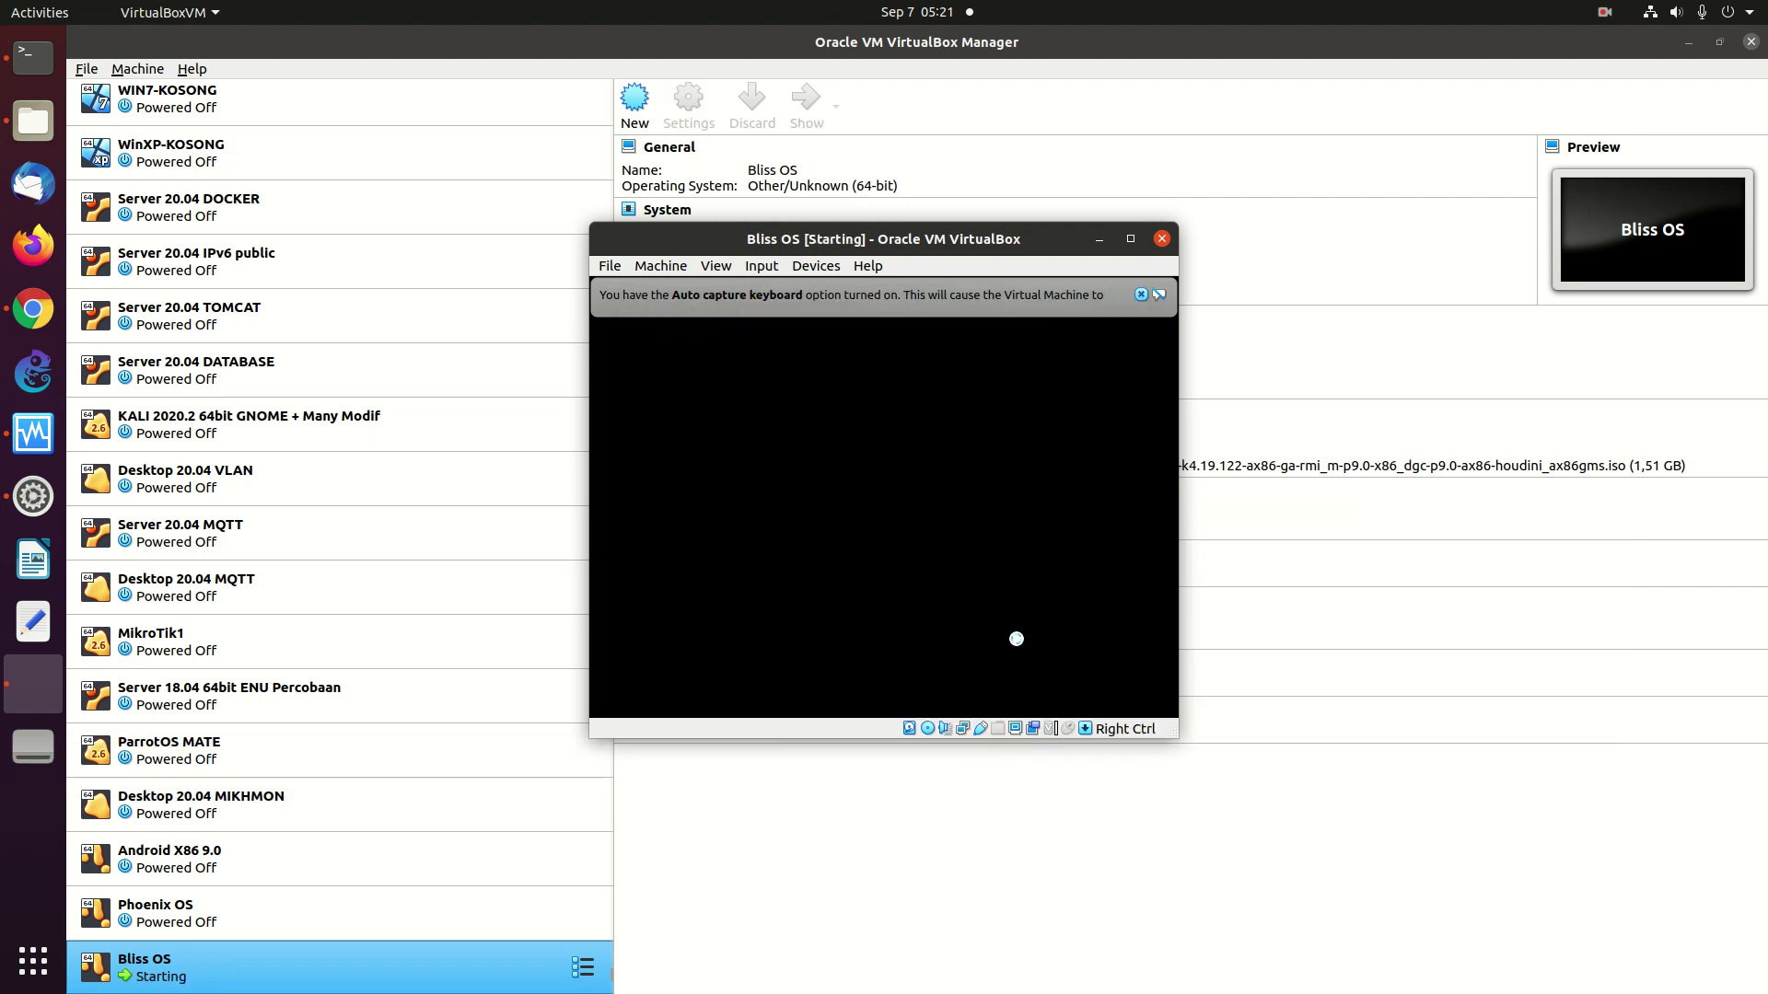
left_click(1142, 294)
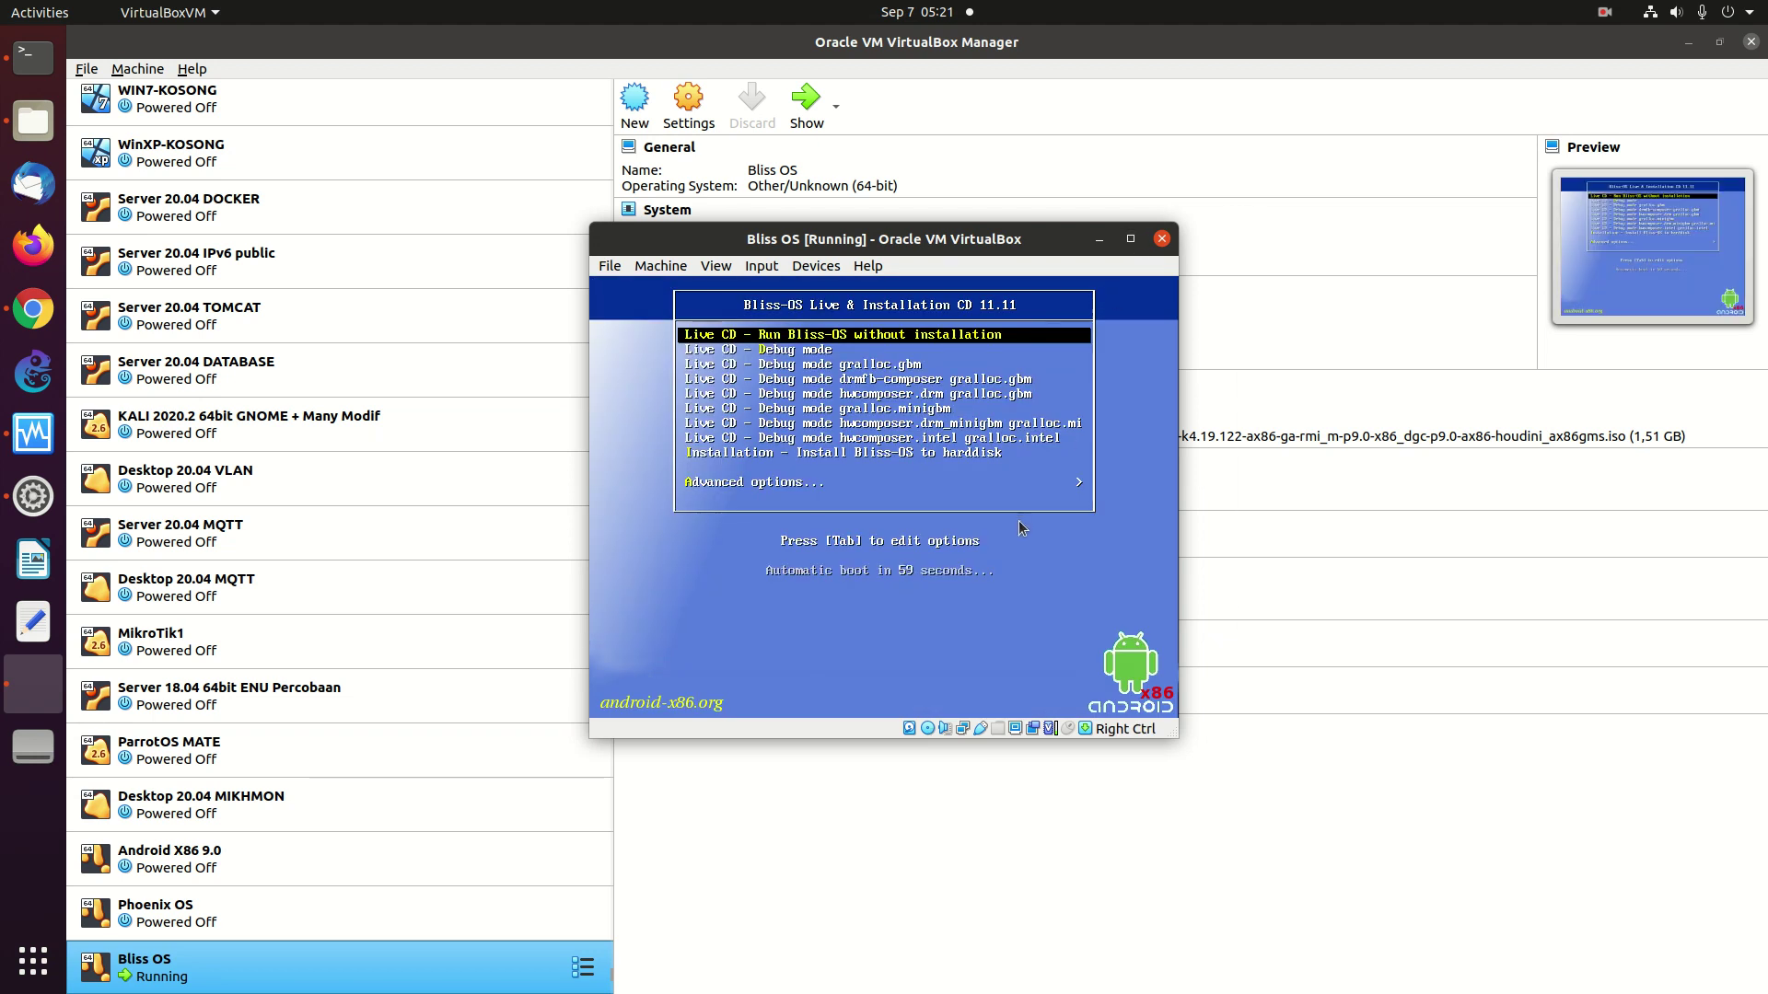
Look through the live, debug and installation entries of the Bliss-OS 11.11 boot menu
key("Down")
key("Down")
key("Down")
key("Down")
key("Down")
key("Down")
key("Down")
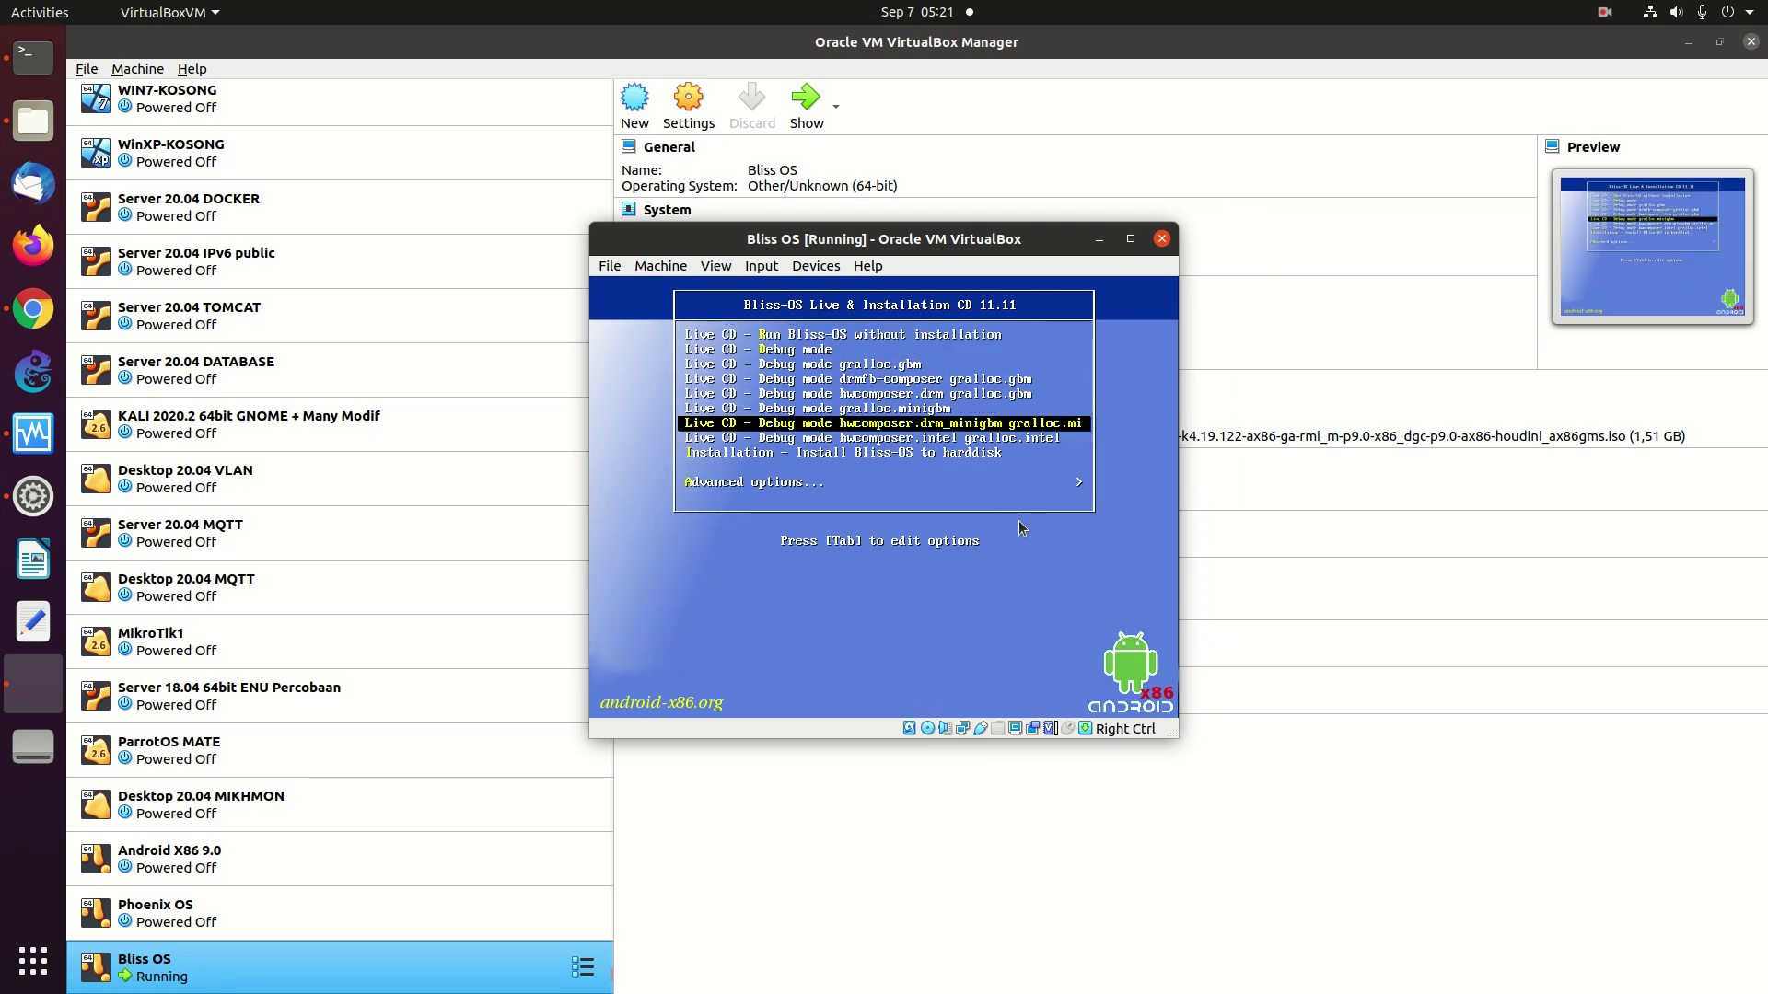
key("Up")
key("Up")
key("Up")
key("Up")
key("Up")
key("Up")
key("Up")
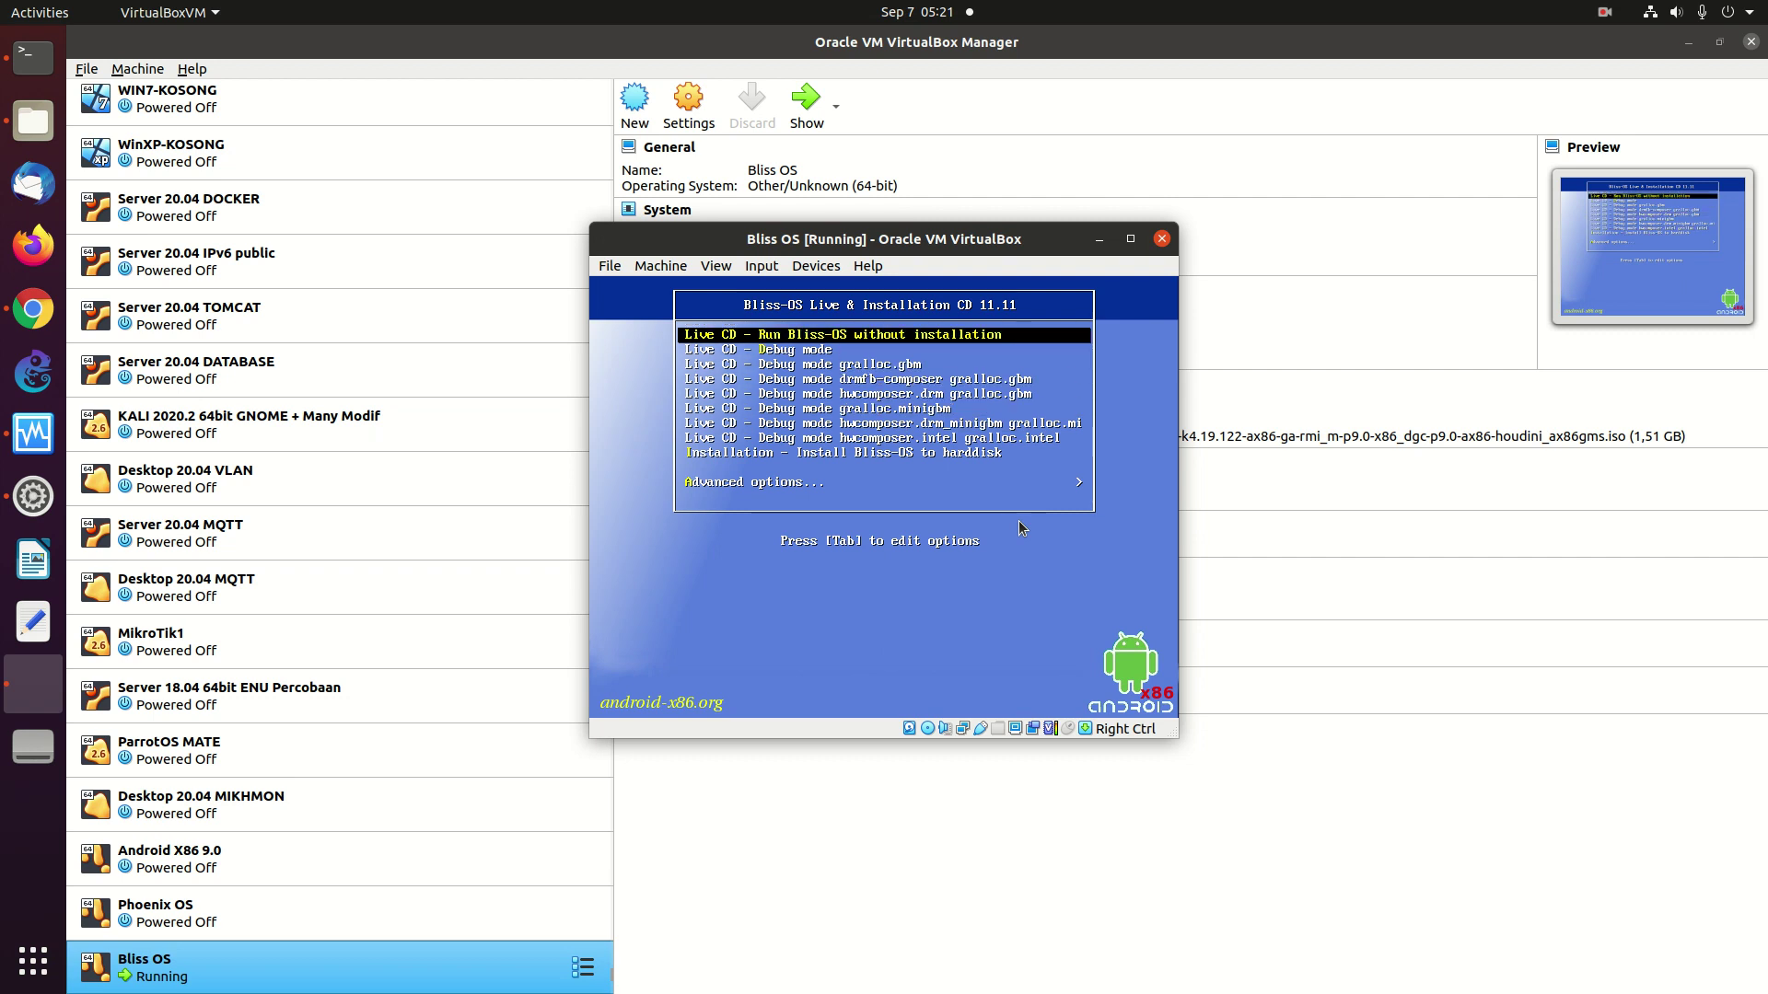
key("Down")
key("Down")
key("Down")
key("Down")
key("Down")
key("Down")
key("Down")
key("Down")
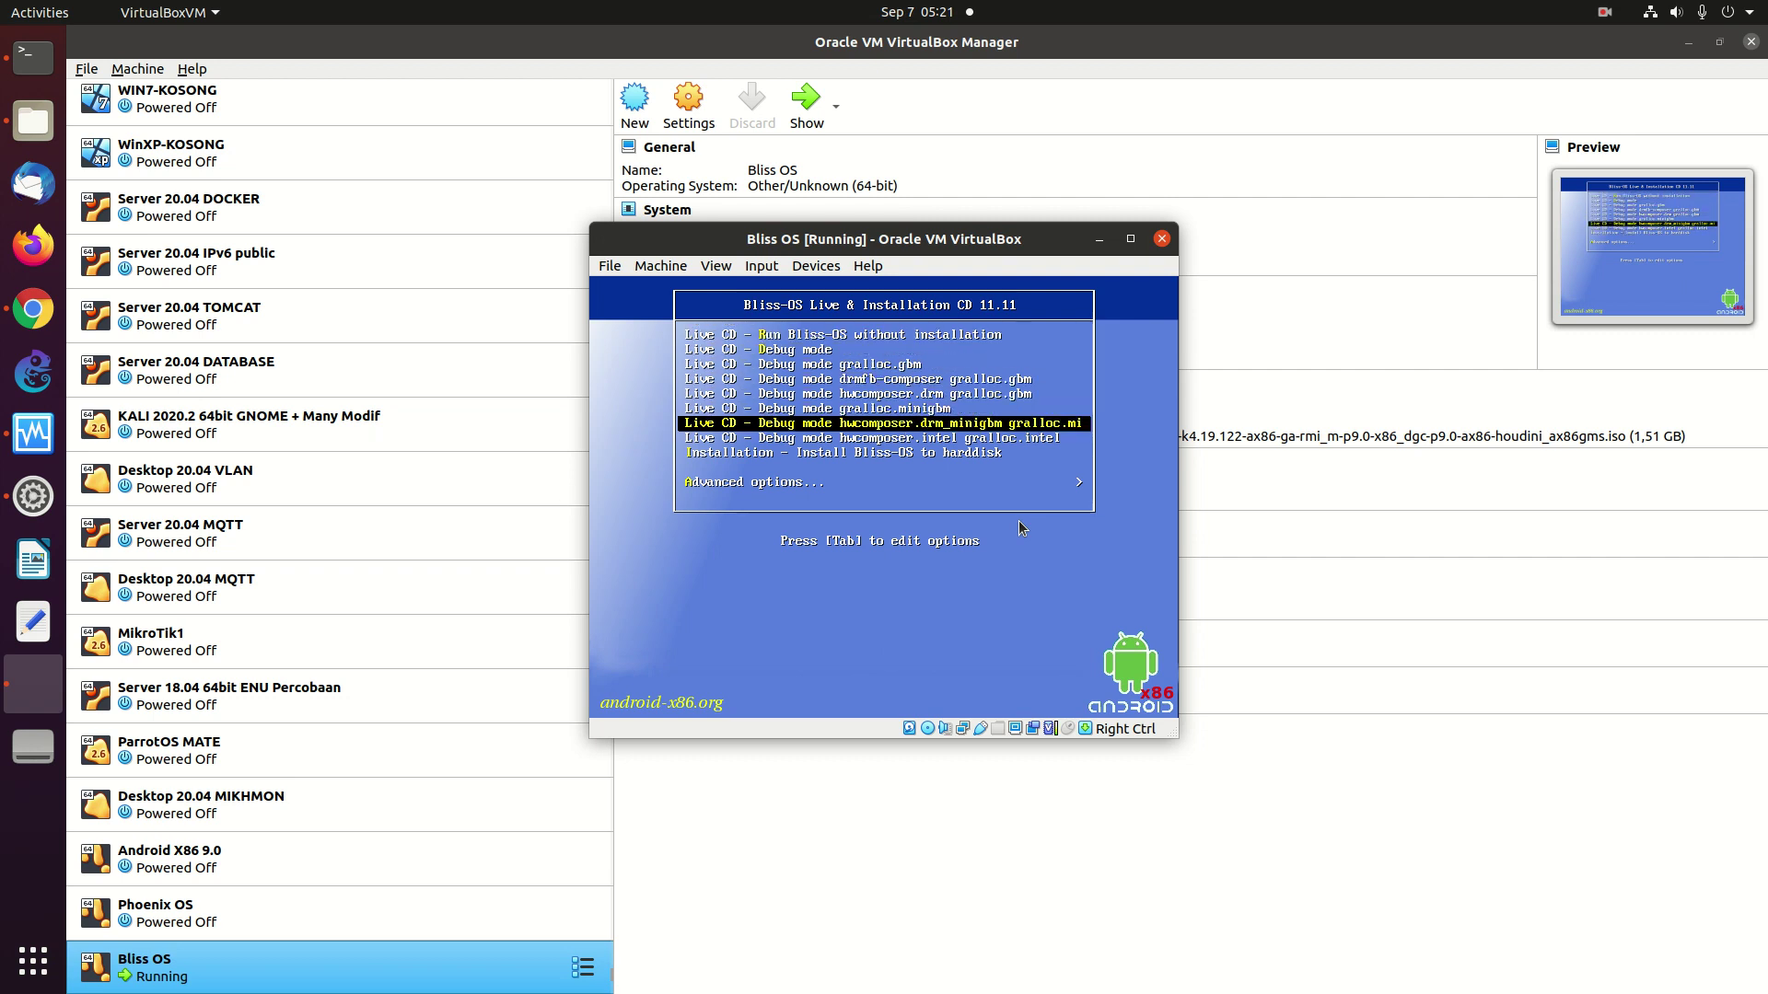
key("Up")
key("Up")
key("Up")
key("Up")
key("Up")
key("Up")
key("Up")
key("Up")
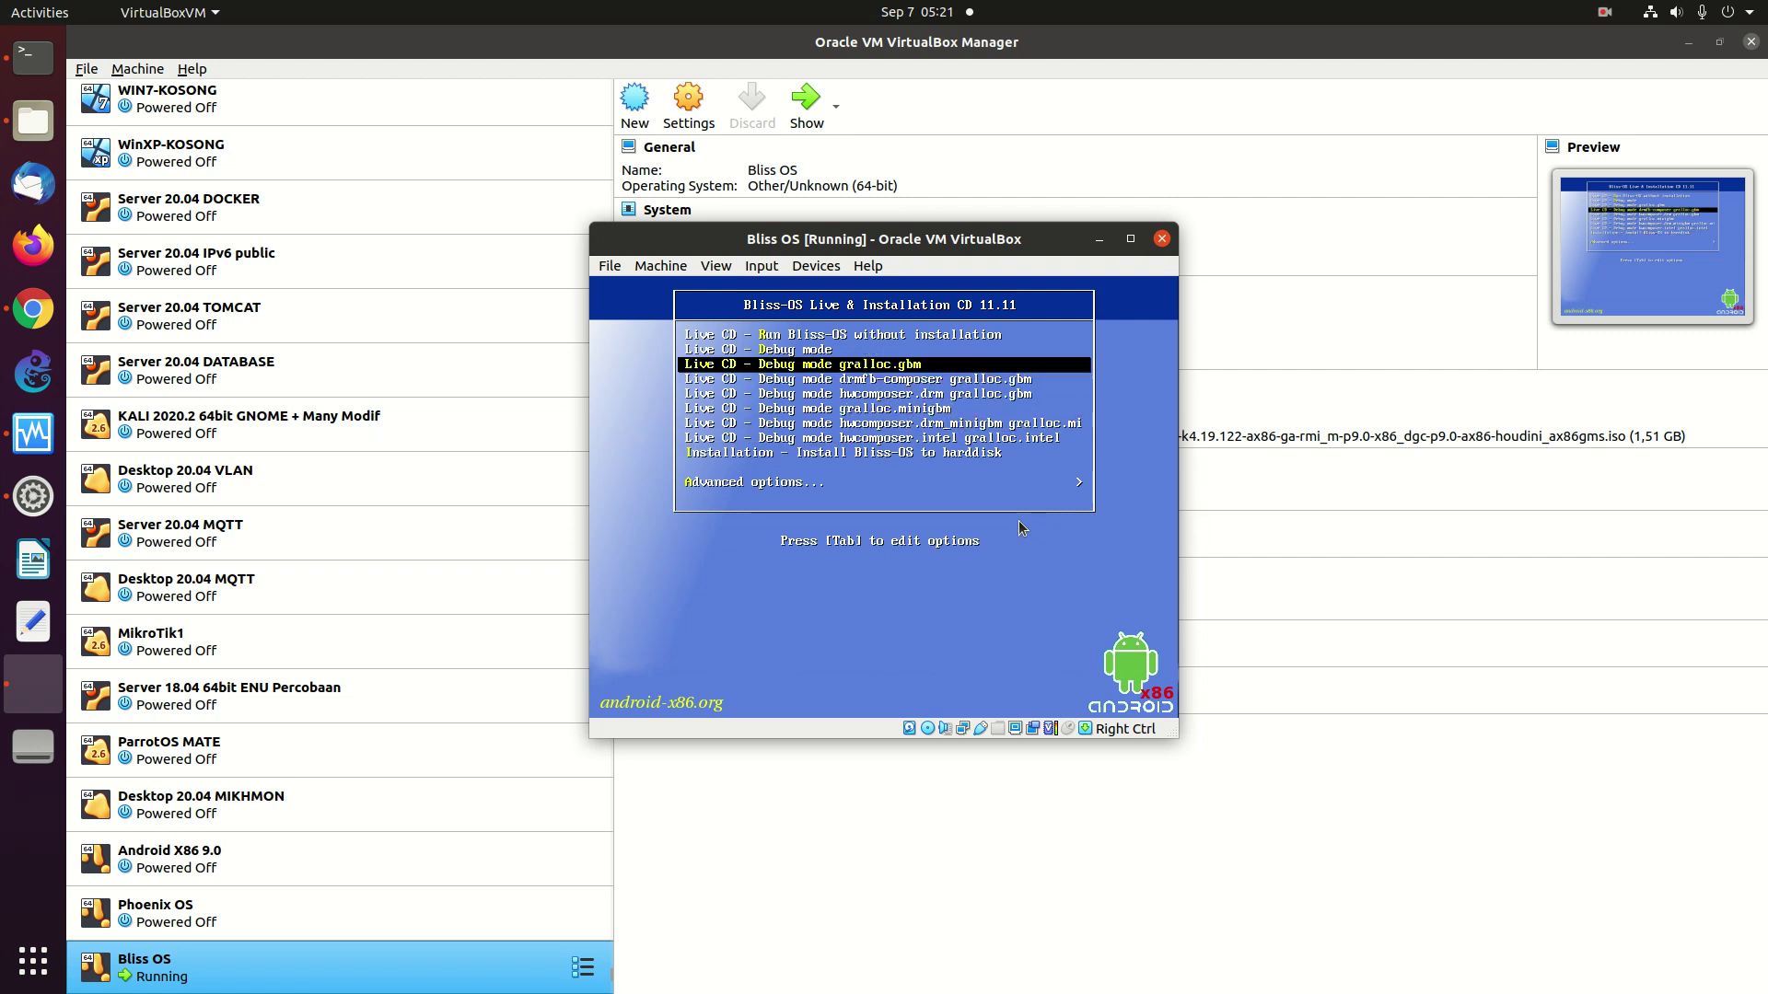
key("Down")
key("Down")
key("Down")
key("Down")
key("Down")
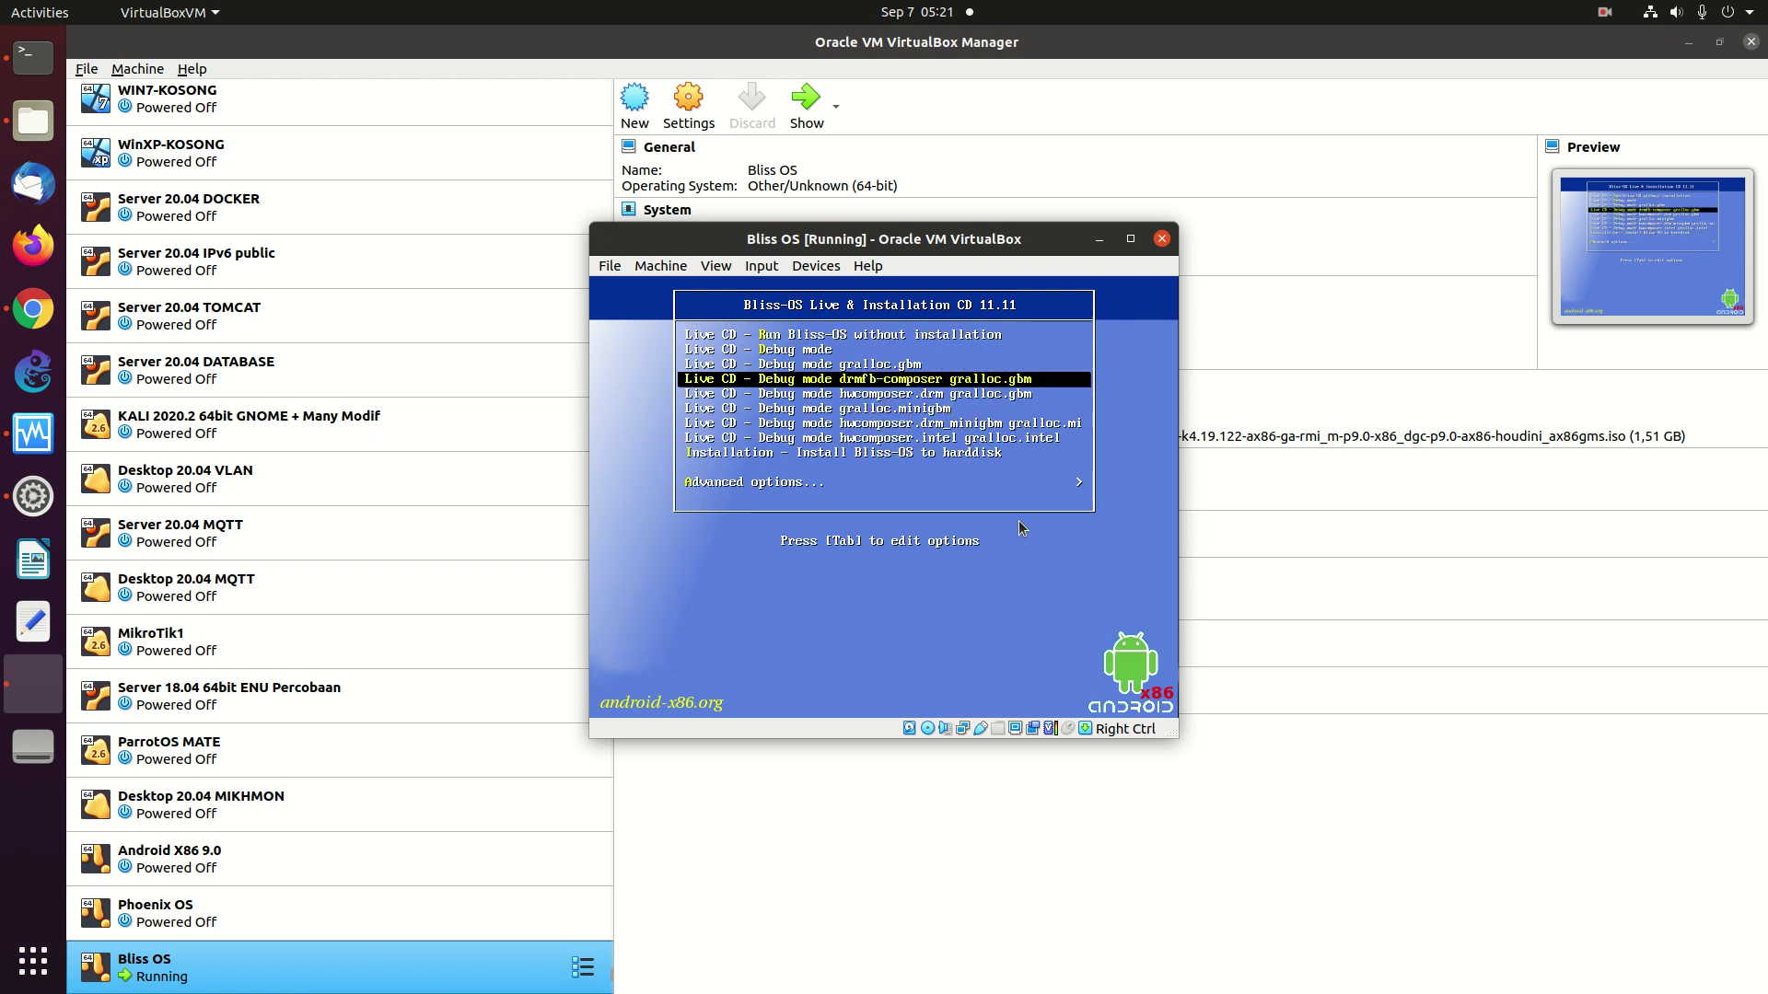
key("Down")
key("Down")
key("Down")
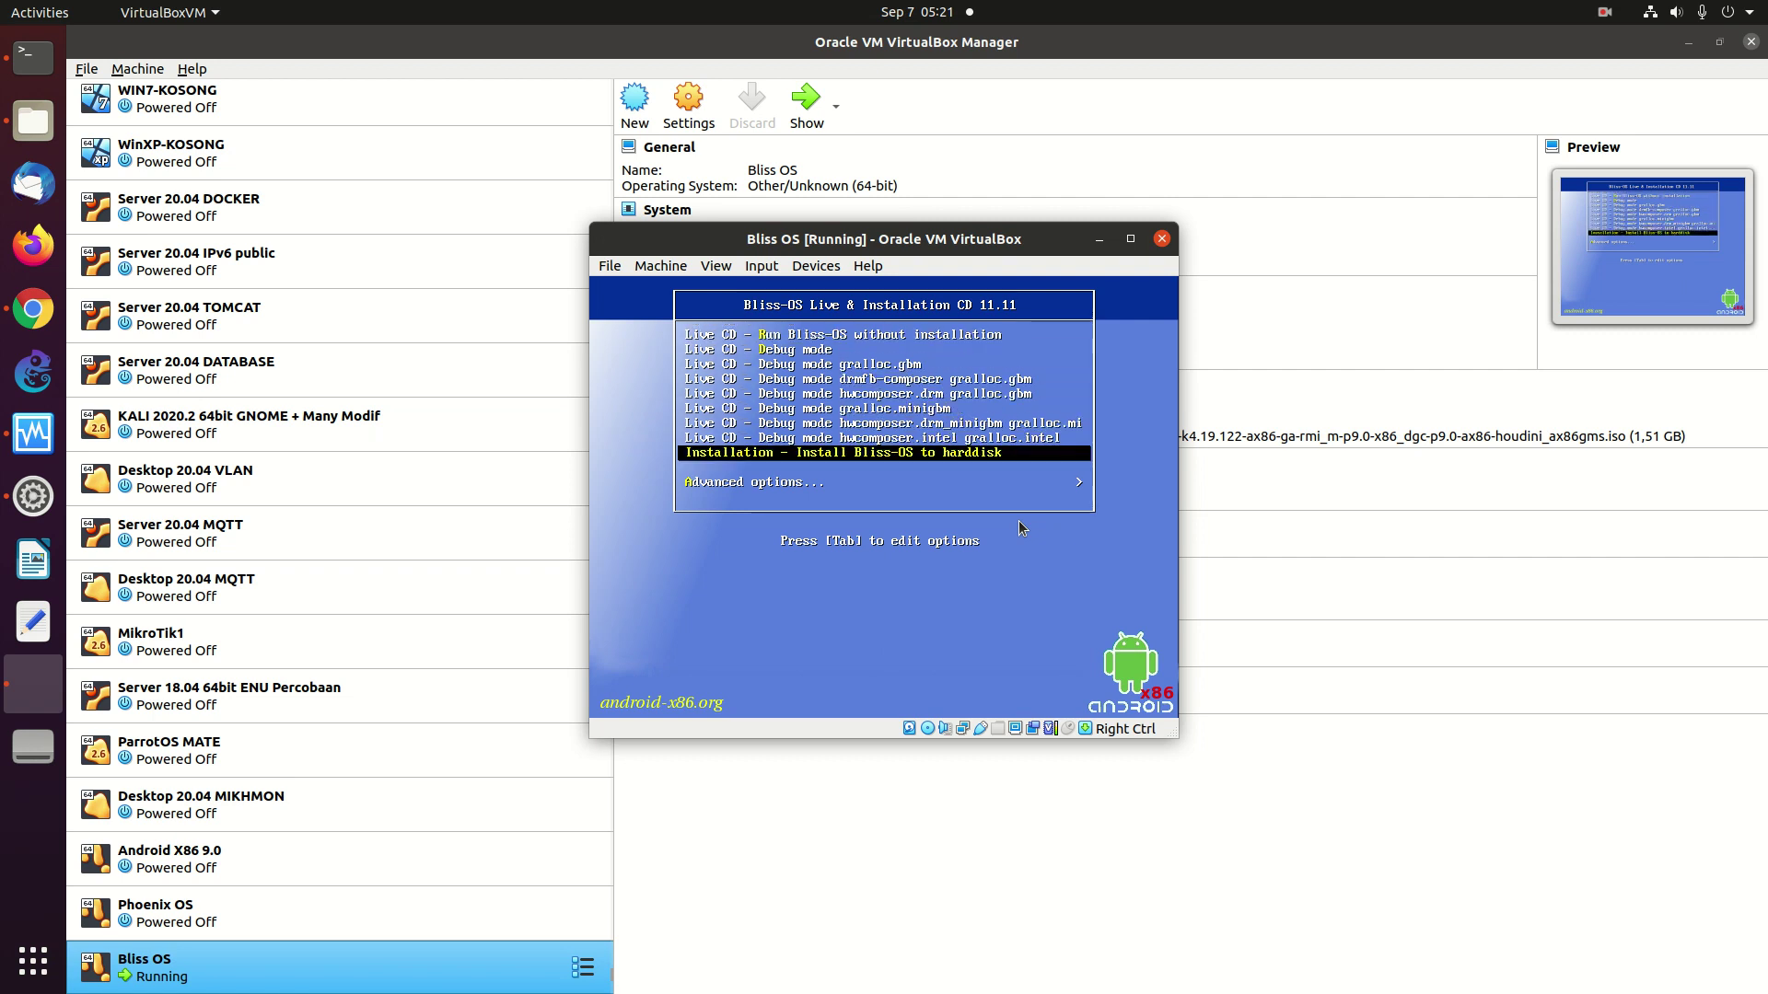
Examine the boot menu's advanced options and return to the main boot menu
key("Down")
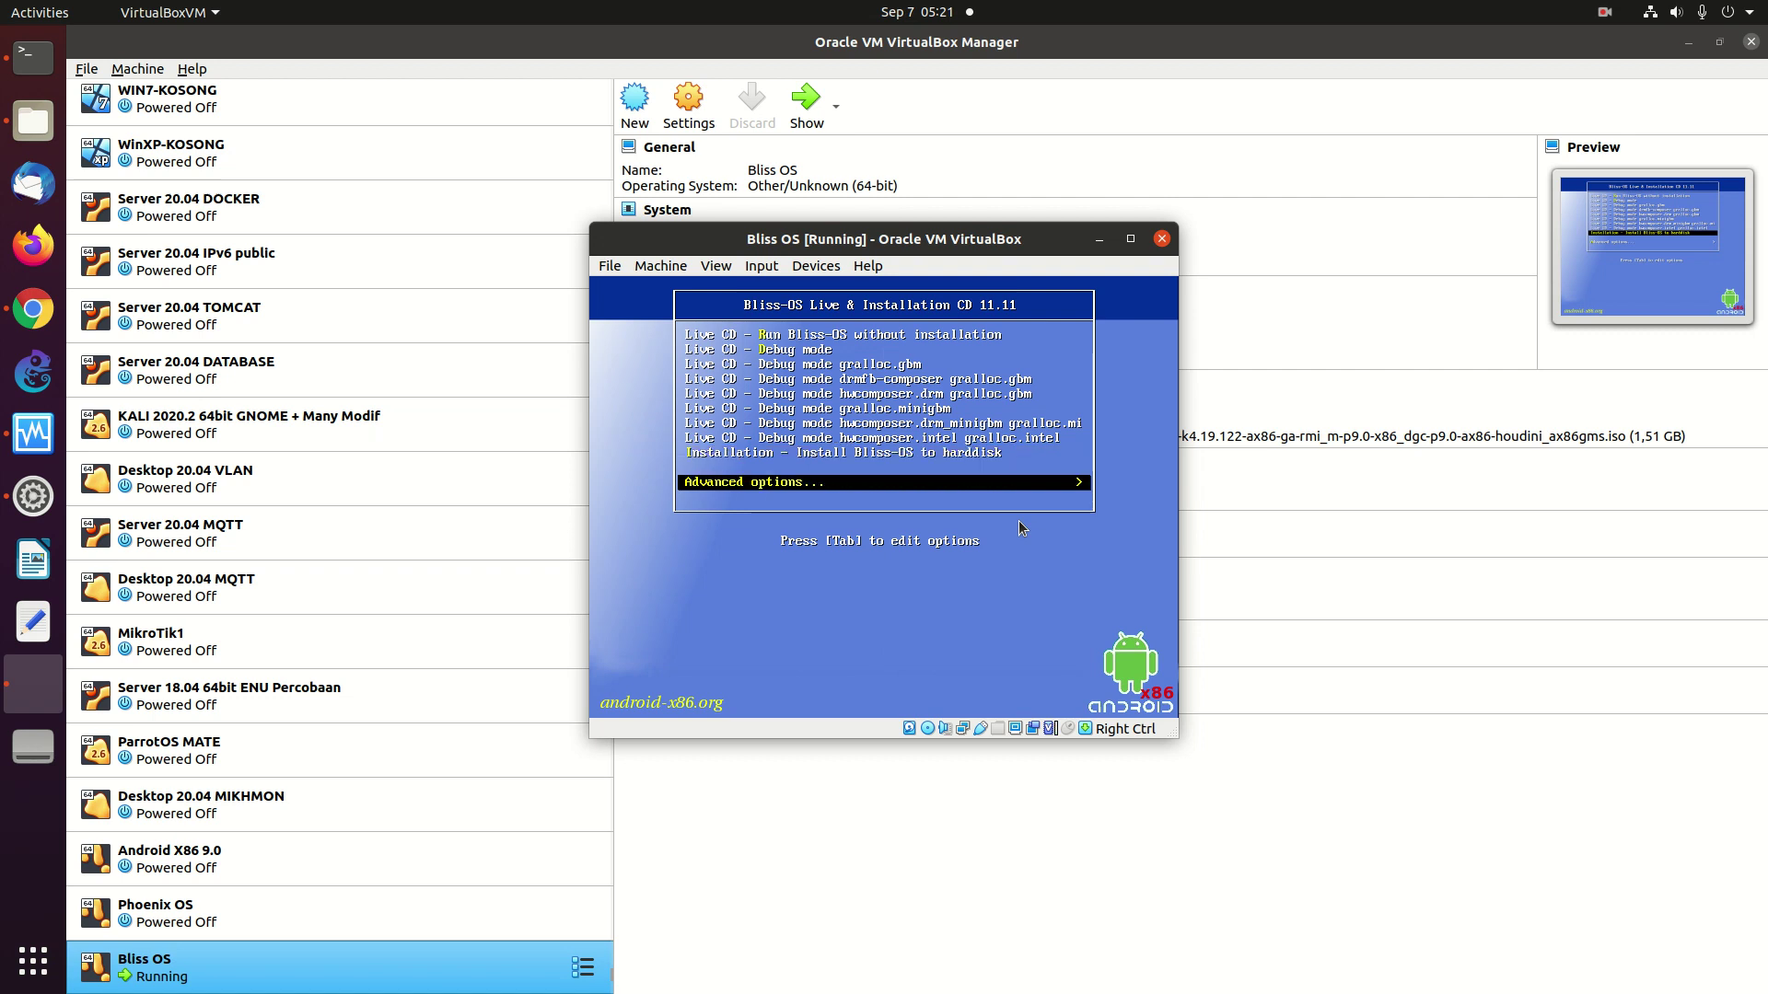
key("Return")
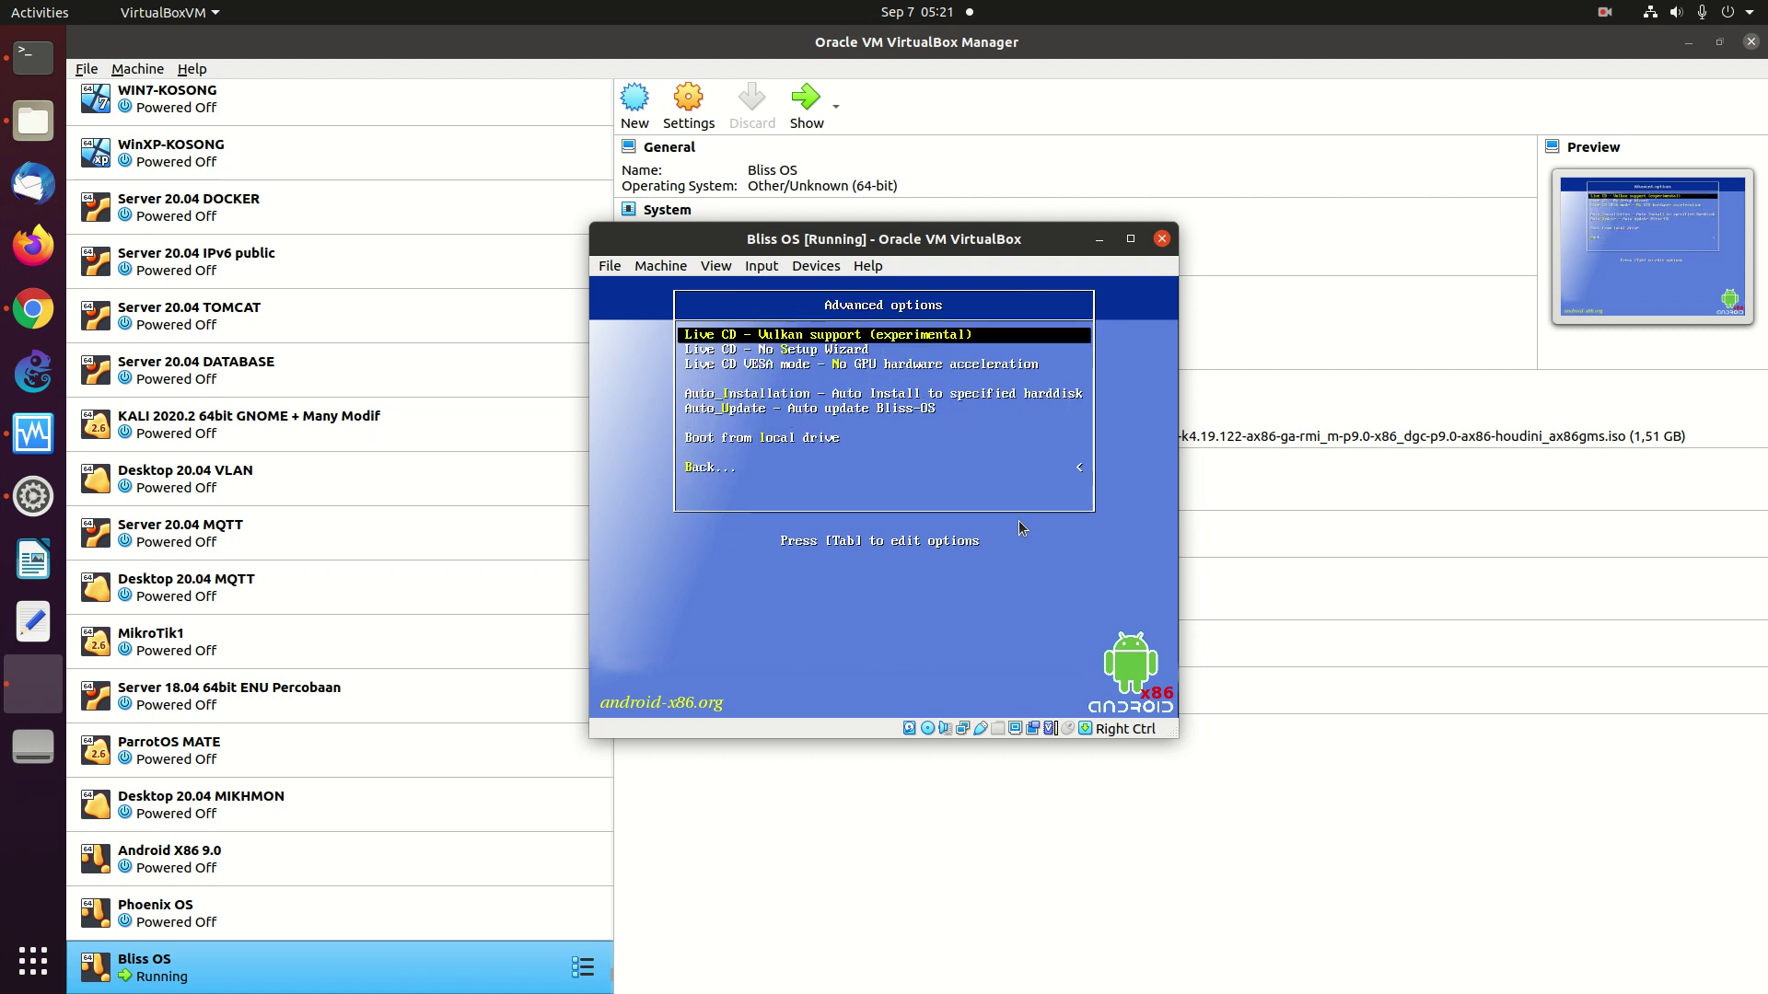
key("Down")
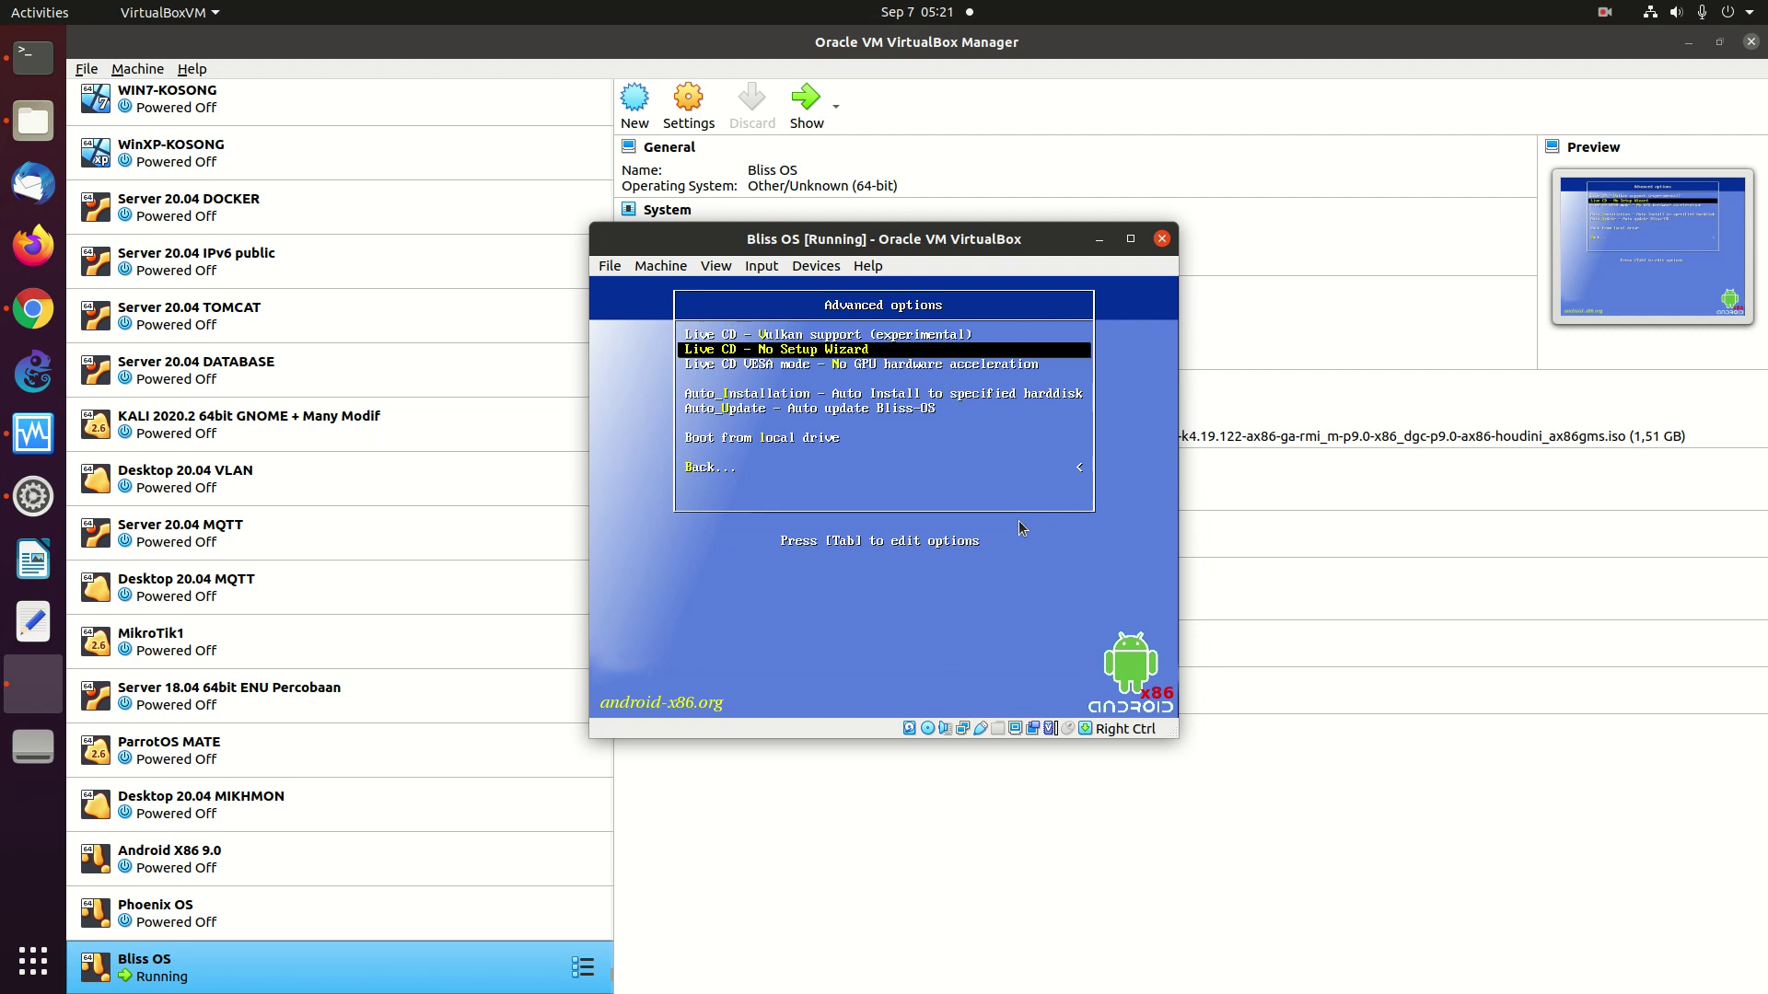
key("Down")
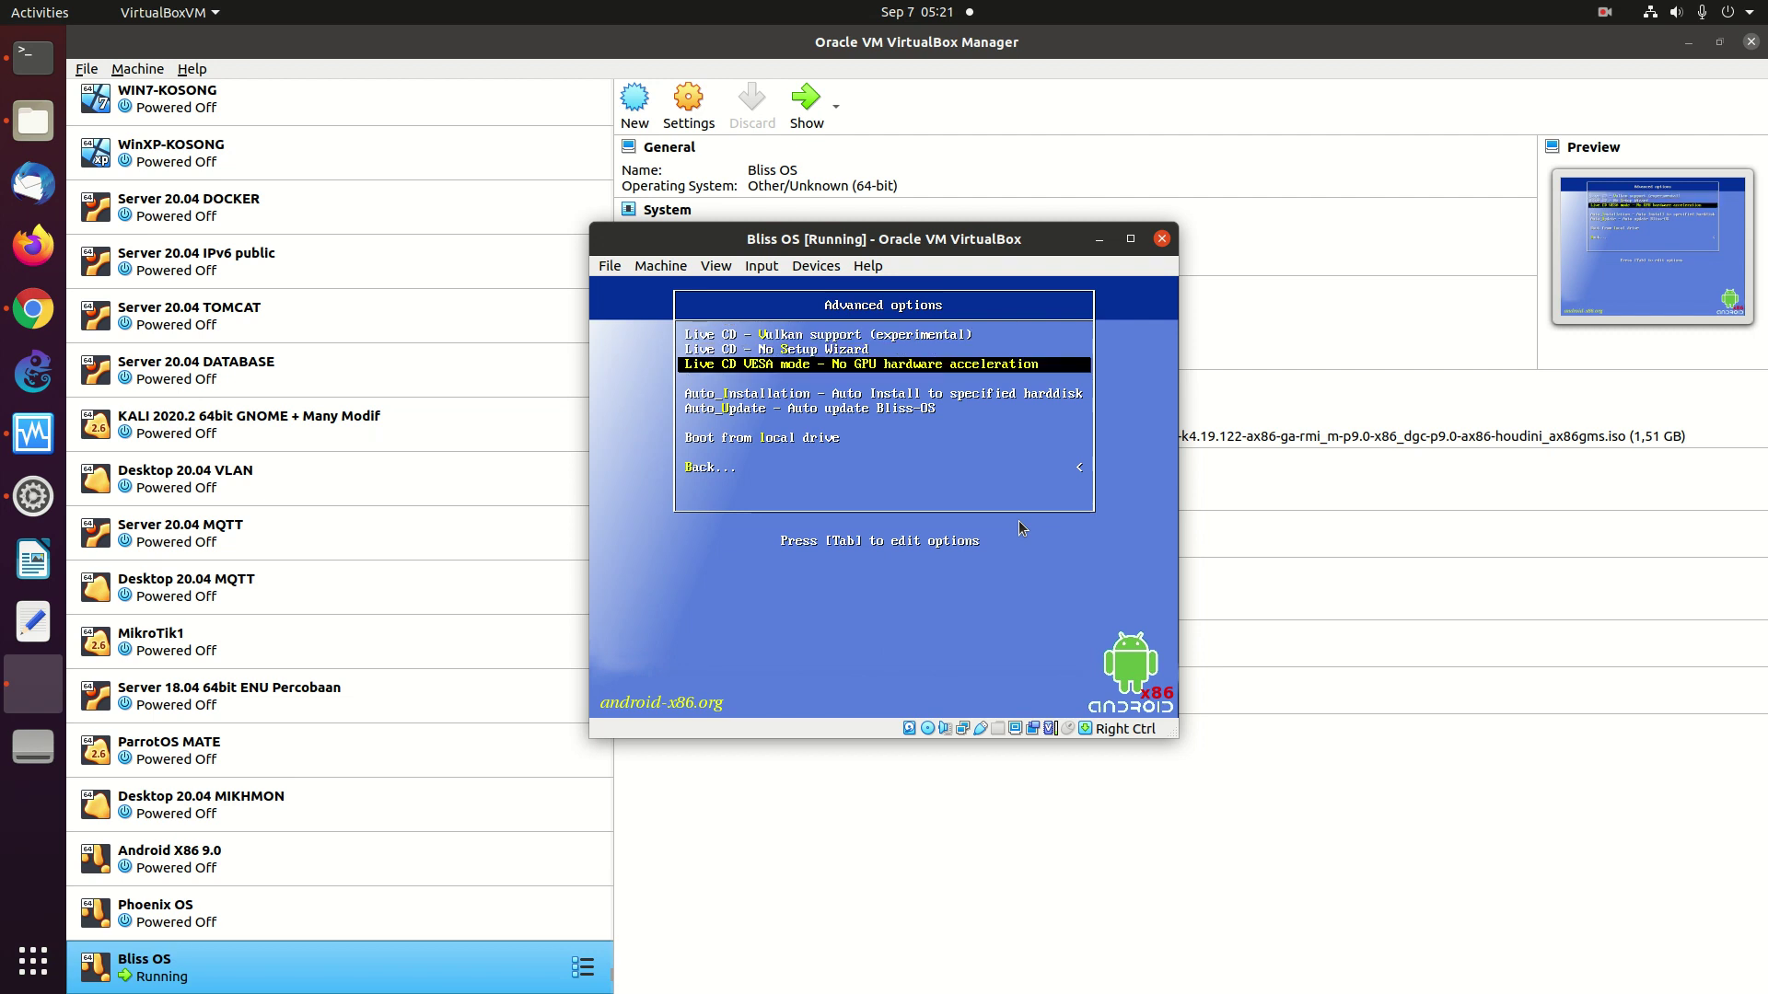
key("Down")
key("Down")
key("Down")
key("Down")
key("Return")
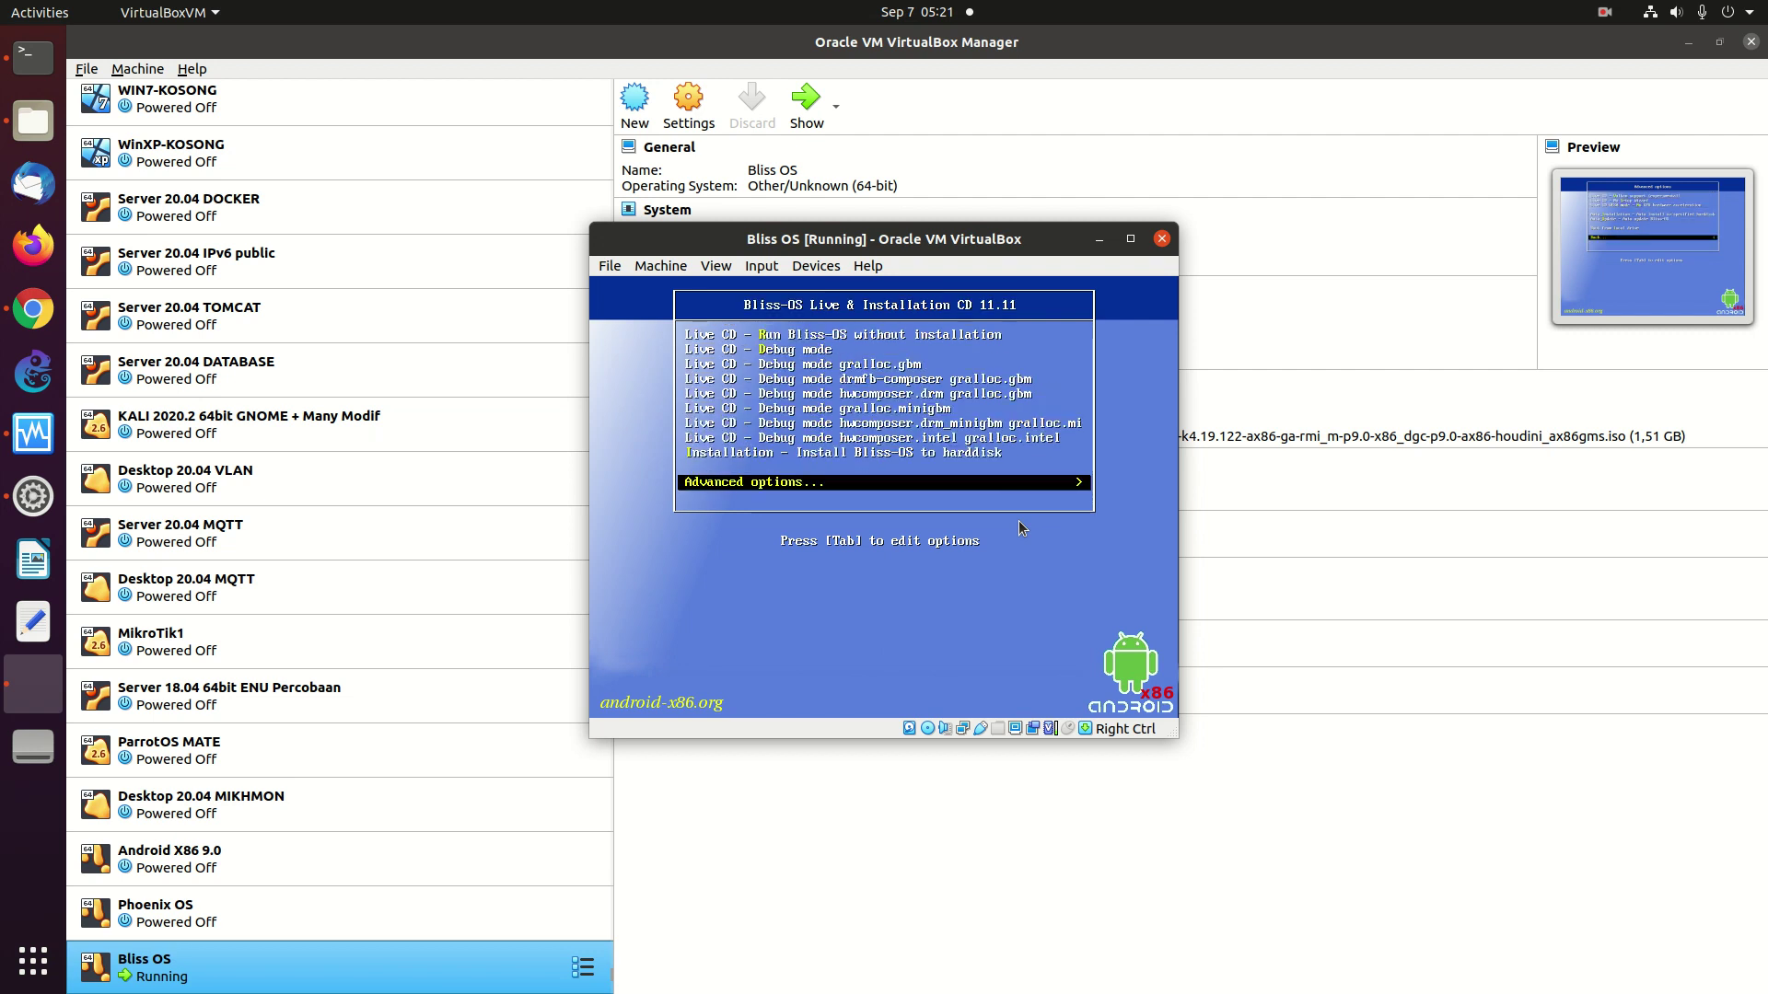
Boot the entry that installs Bliss-OS to harddisk and maximize the virtual machine window
key("Up")
key("Up")
key("Down")
key("Return")
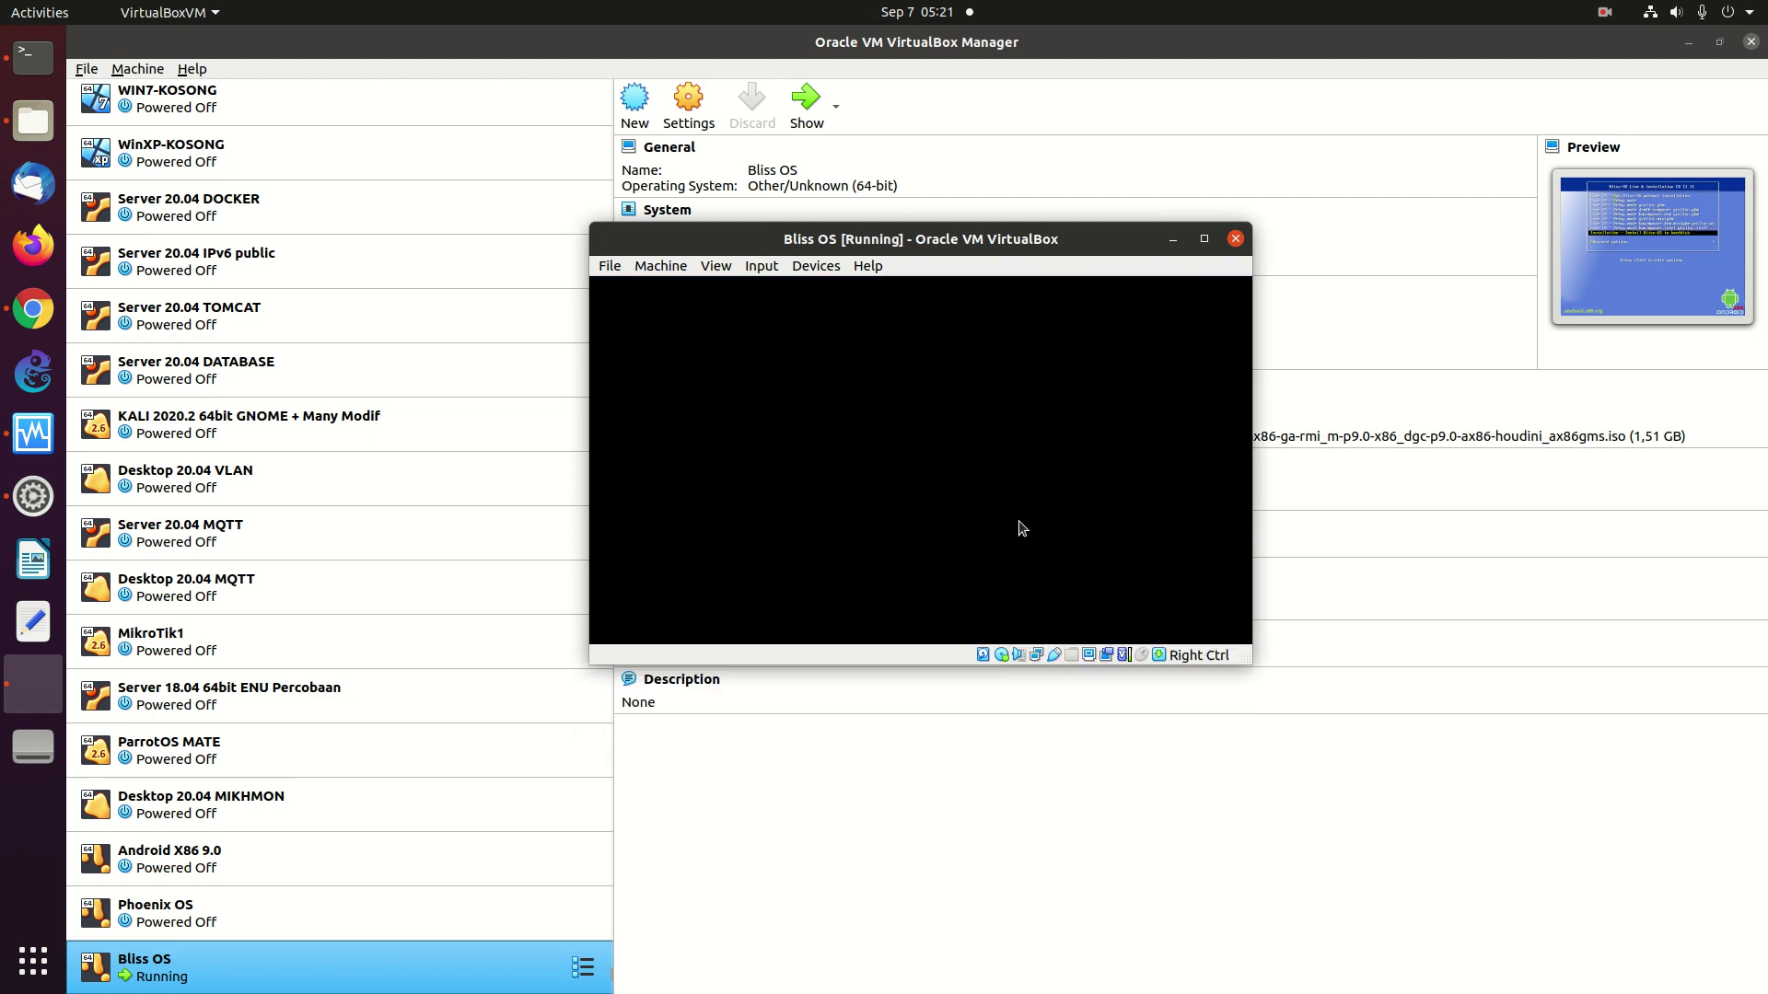
left_click(1204, 239)
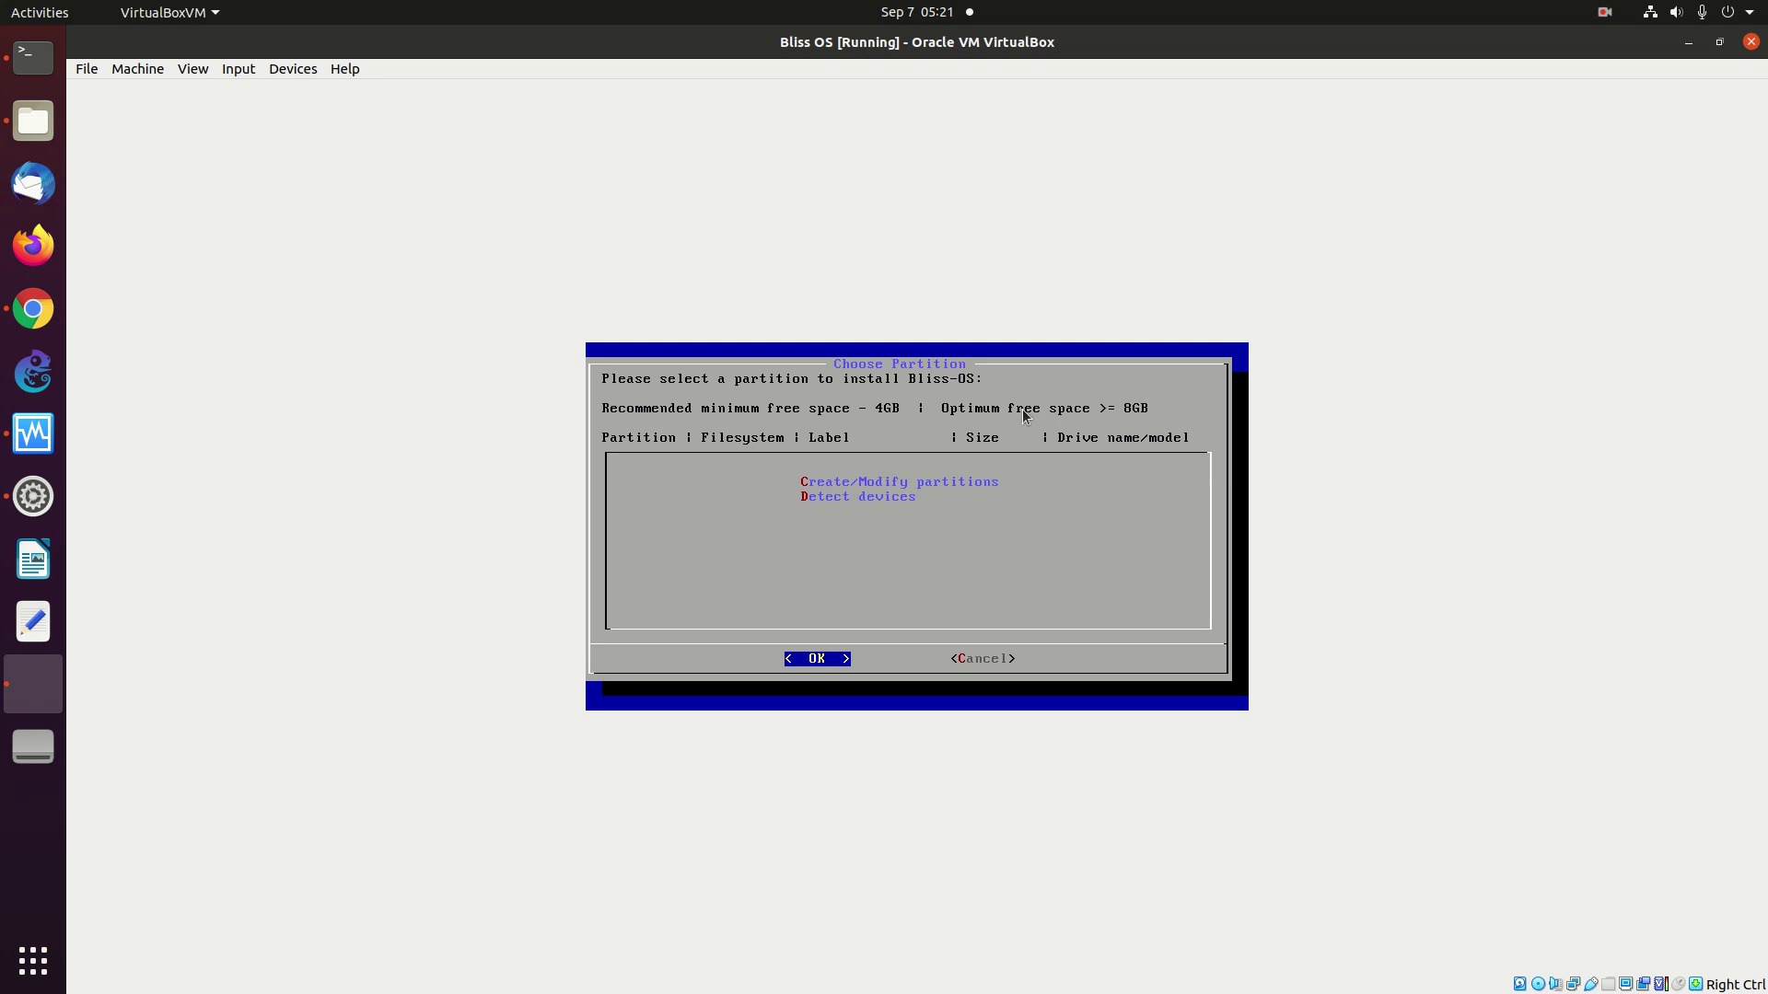
Choose to create or modify partitions in the installer and decline the use of GPT
key("Down")
key("Return")
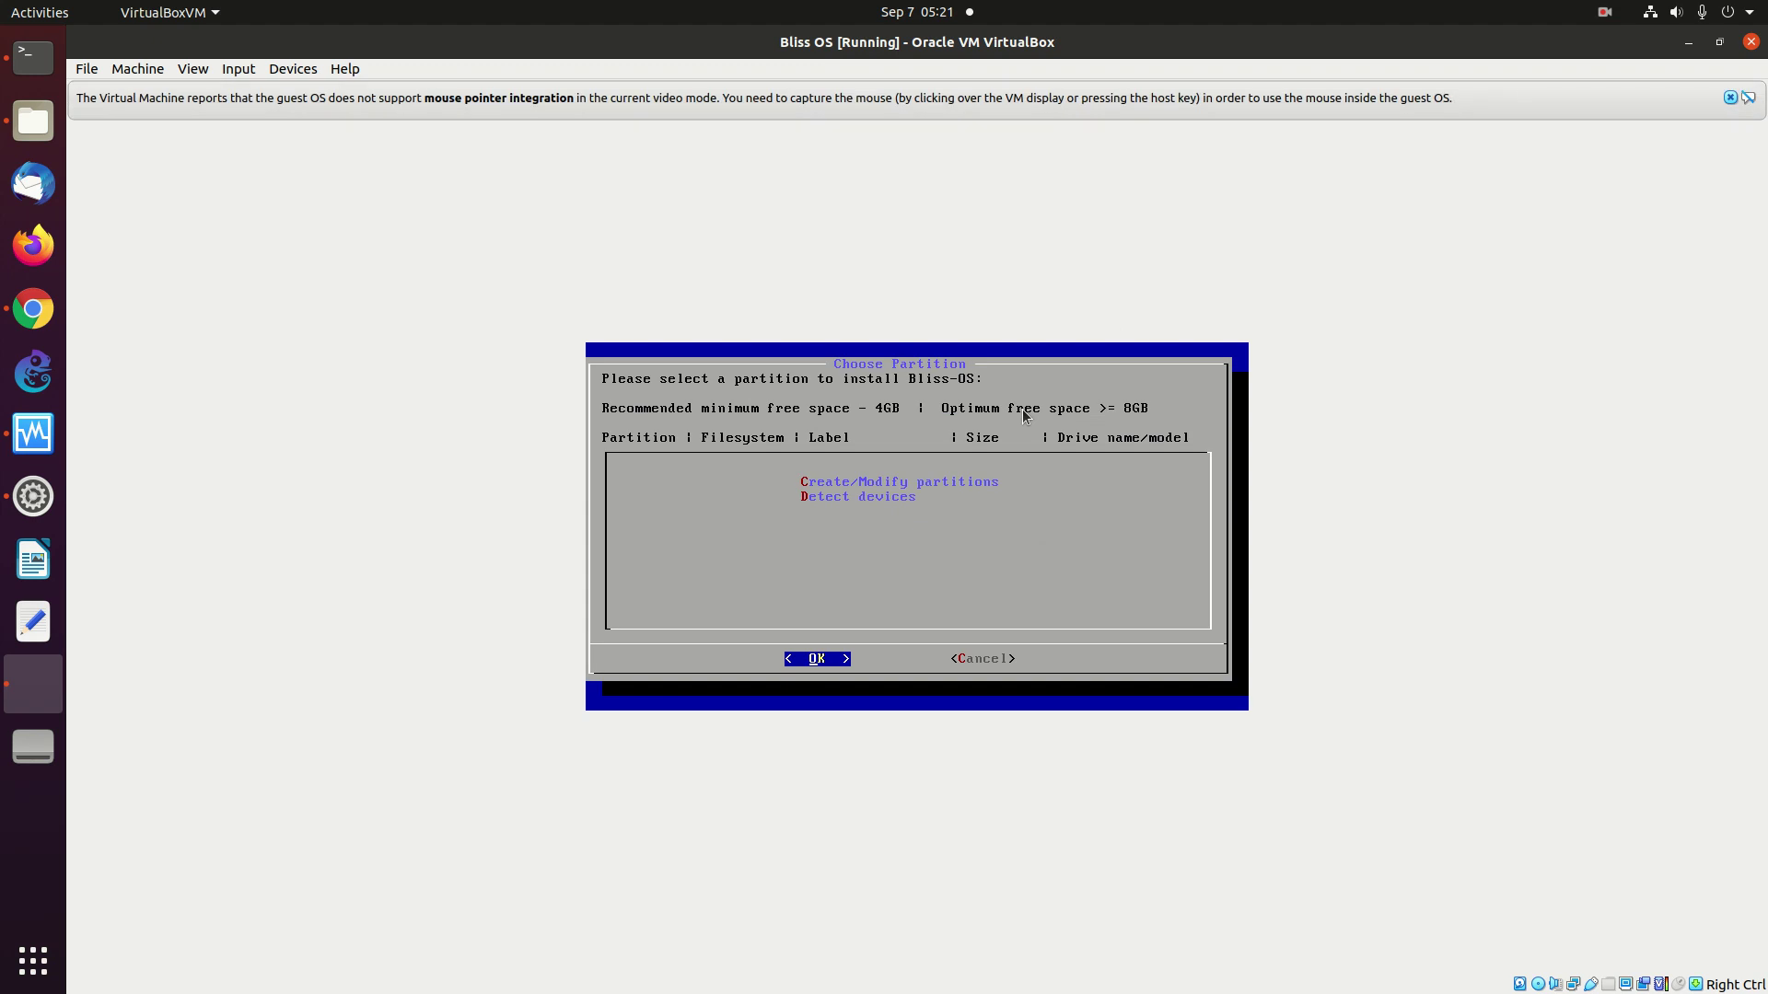
key("Up")
key("Return")
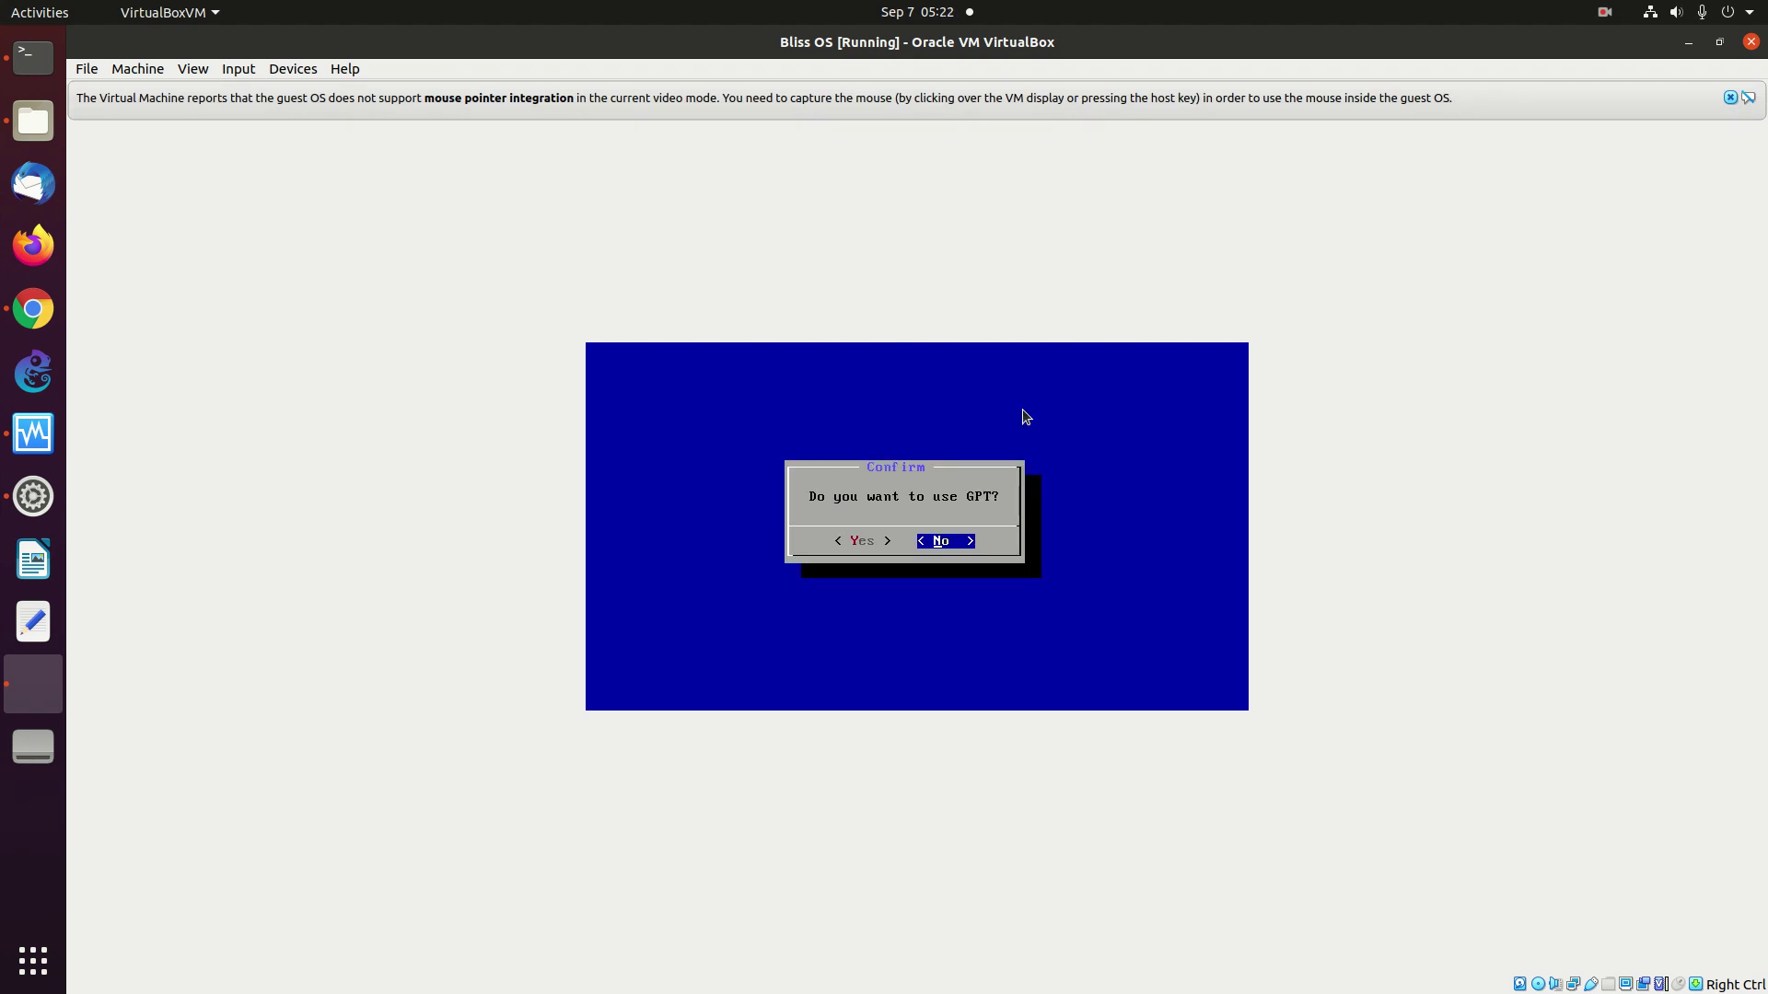
key("Return")
Create a new primary partition of 34356.99 MB in the free space of /dev/sda
key("Right")
key("Return")
key("Return")
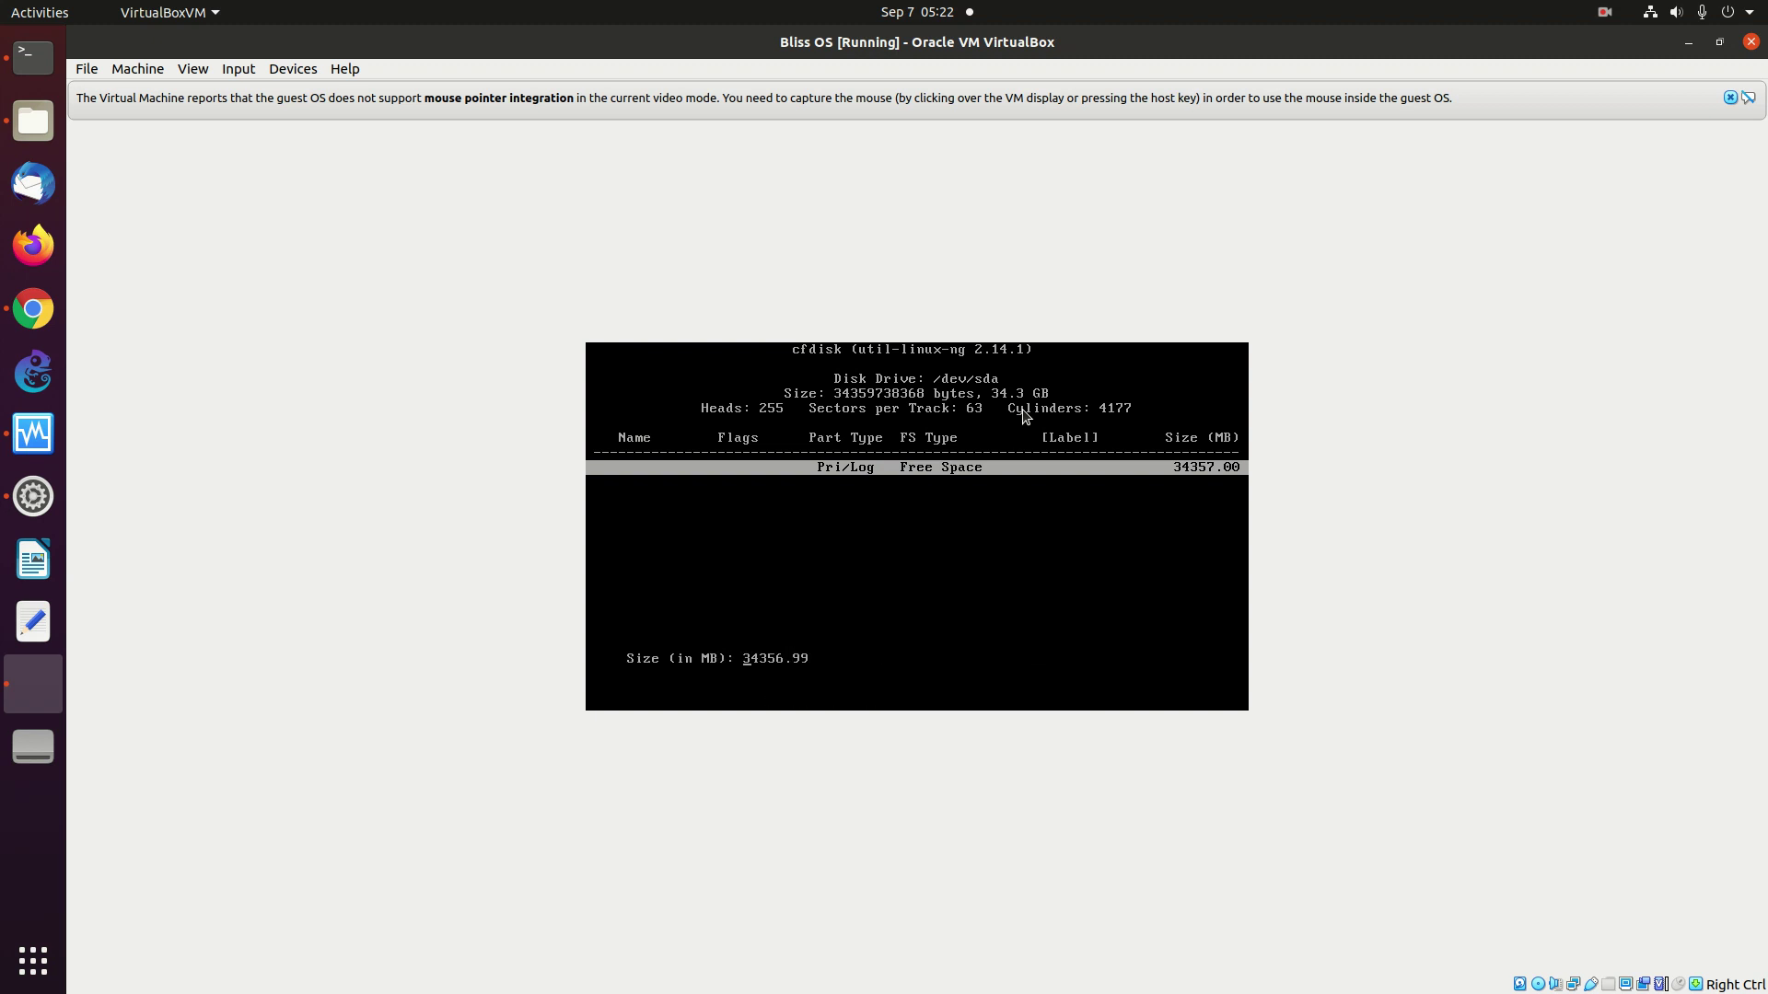
key("Return")
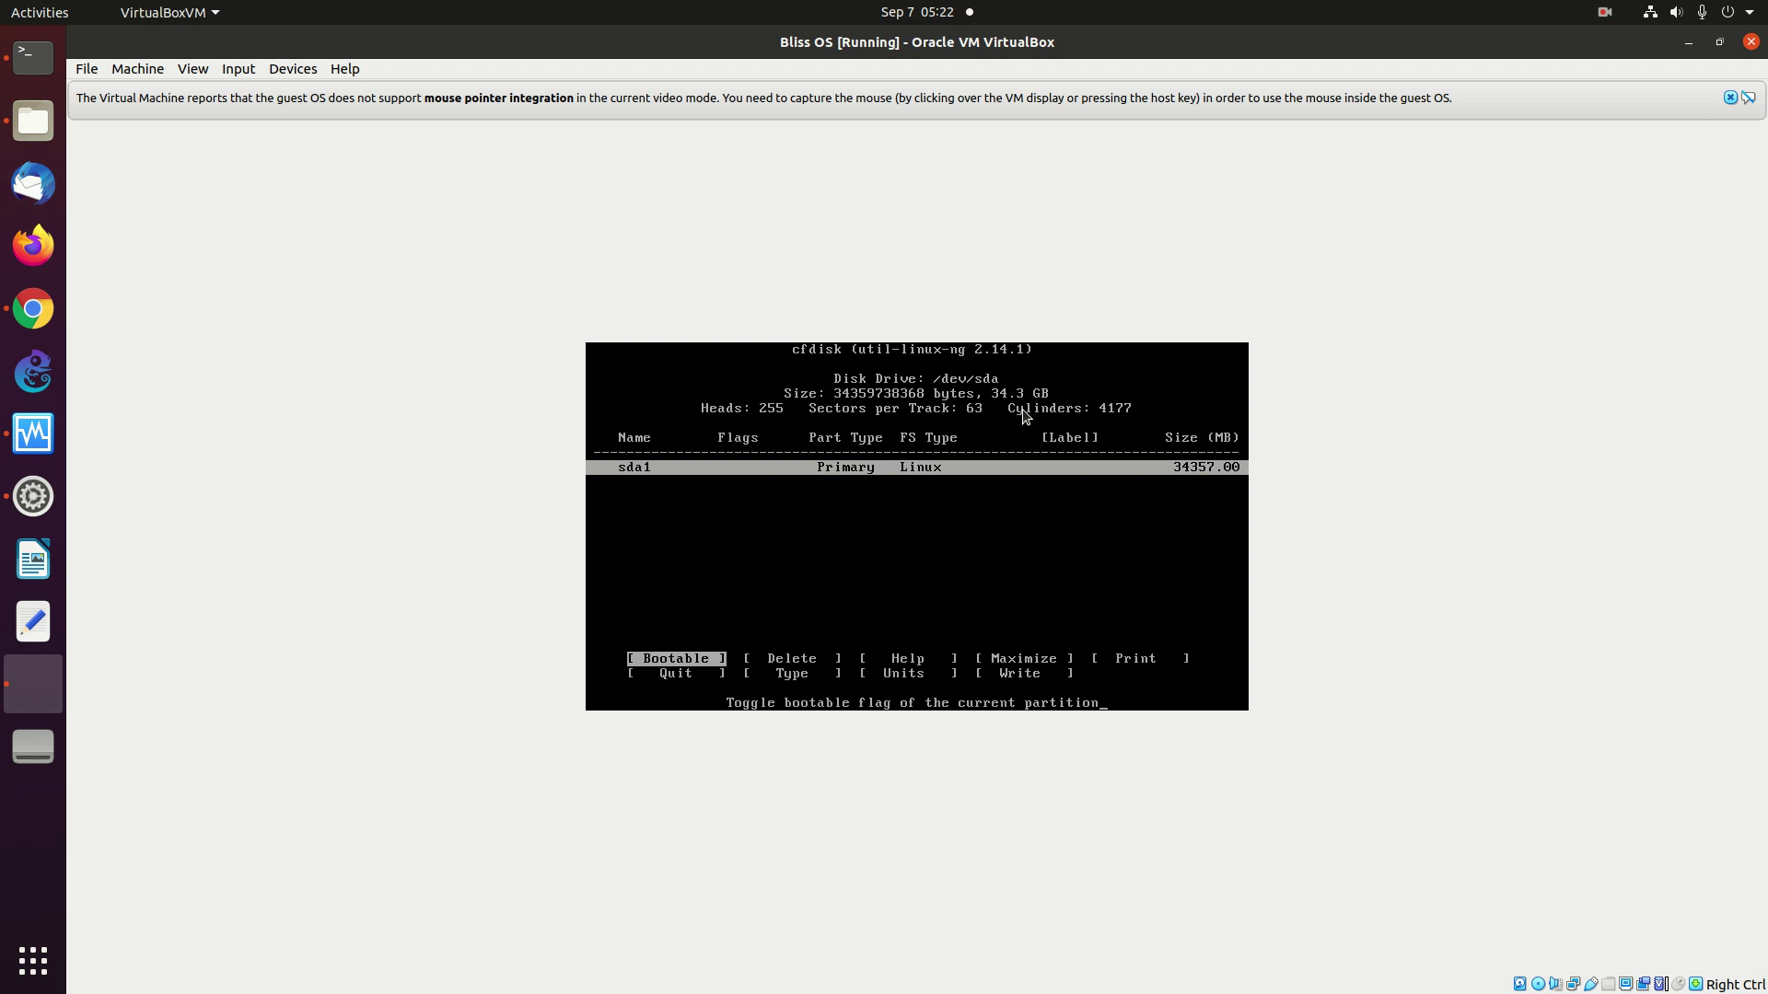
Flag the sda1 partition as bootable and write the partition table to disk, answering yes to the confirmation
key("Return")
key("Right")
key("Right")
key("Right")
key("Right")
key("Right")
key("Right")
key("Right")
key("Right")
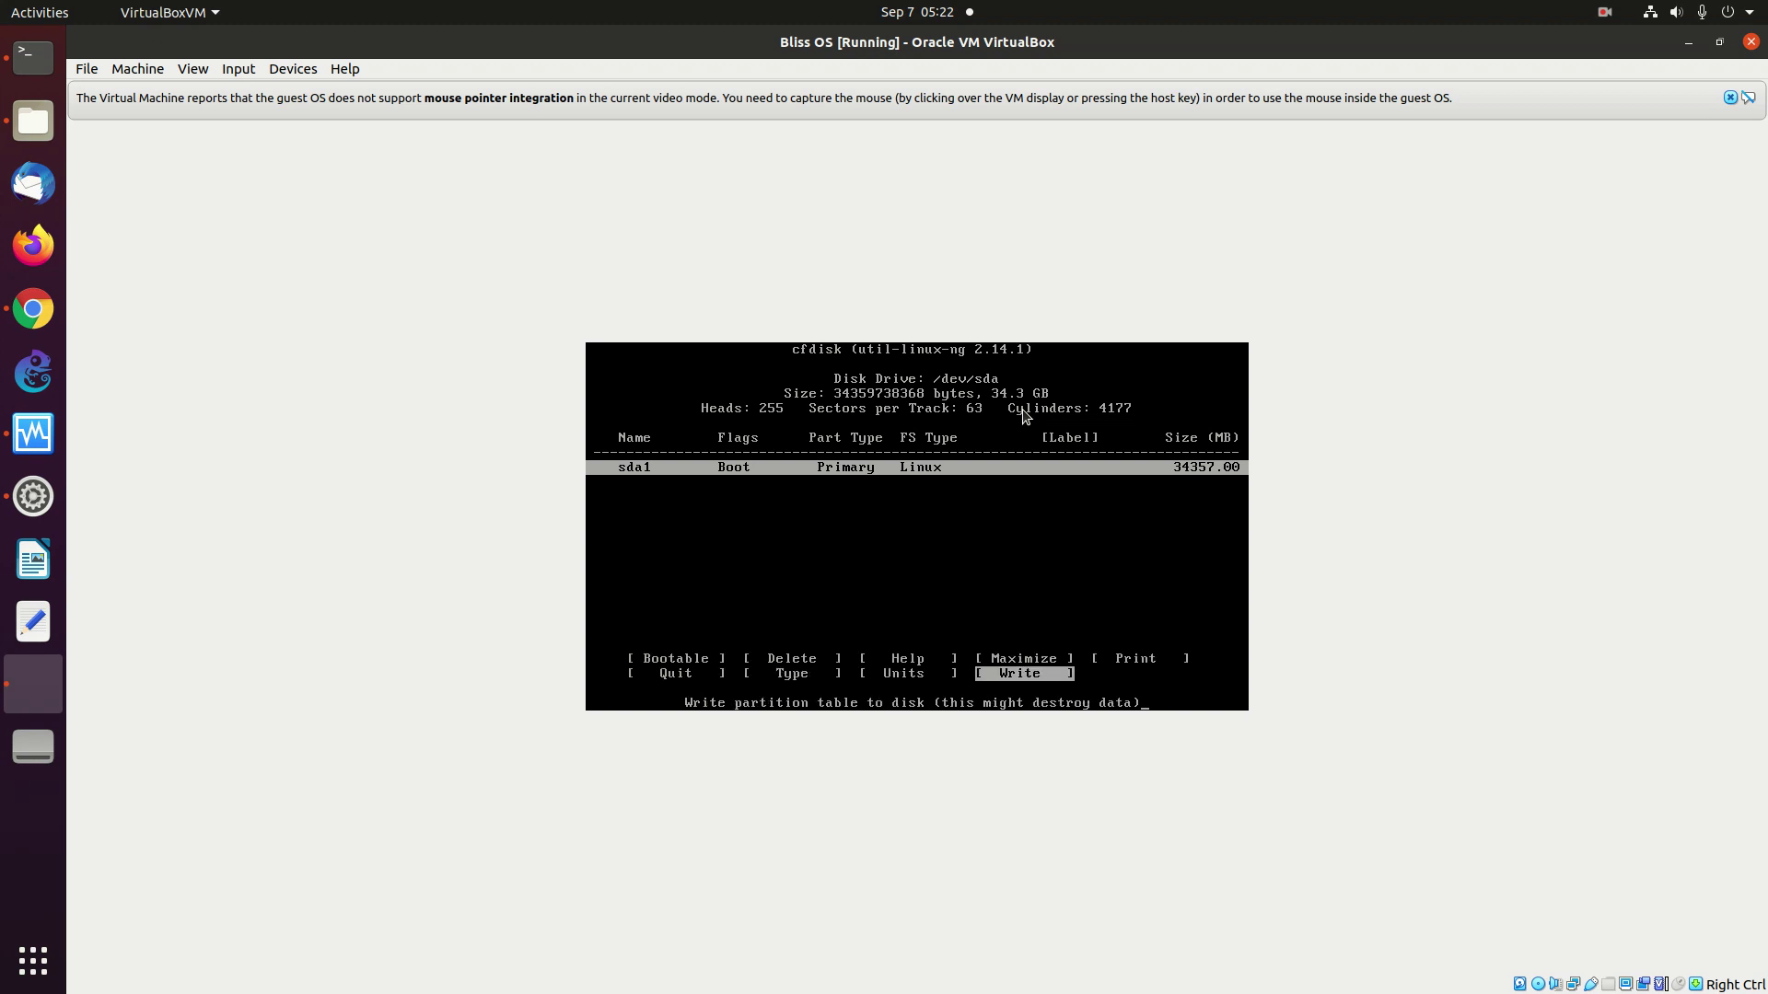
key("Return")
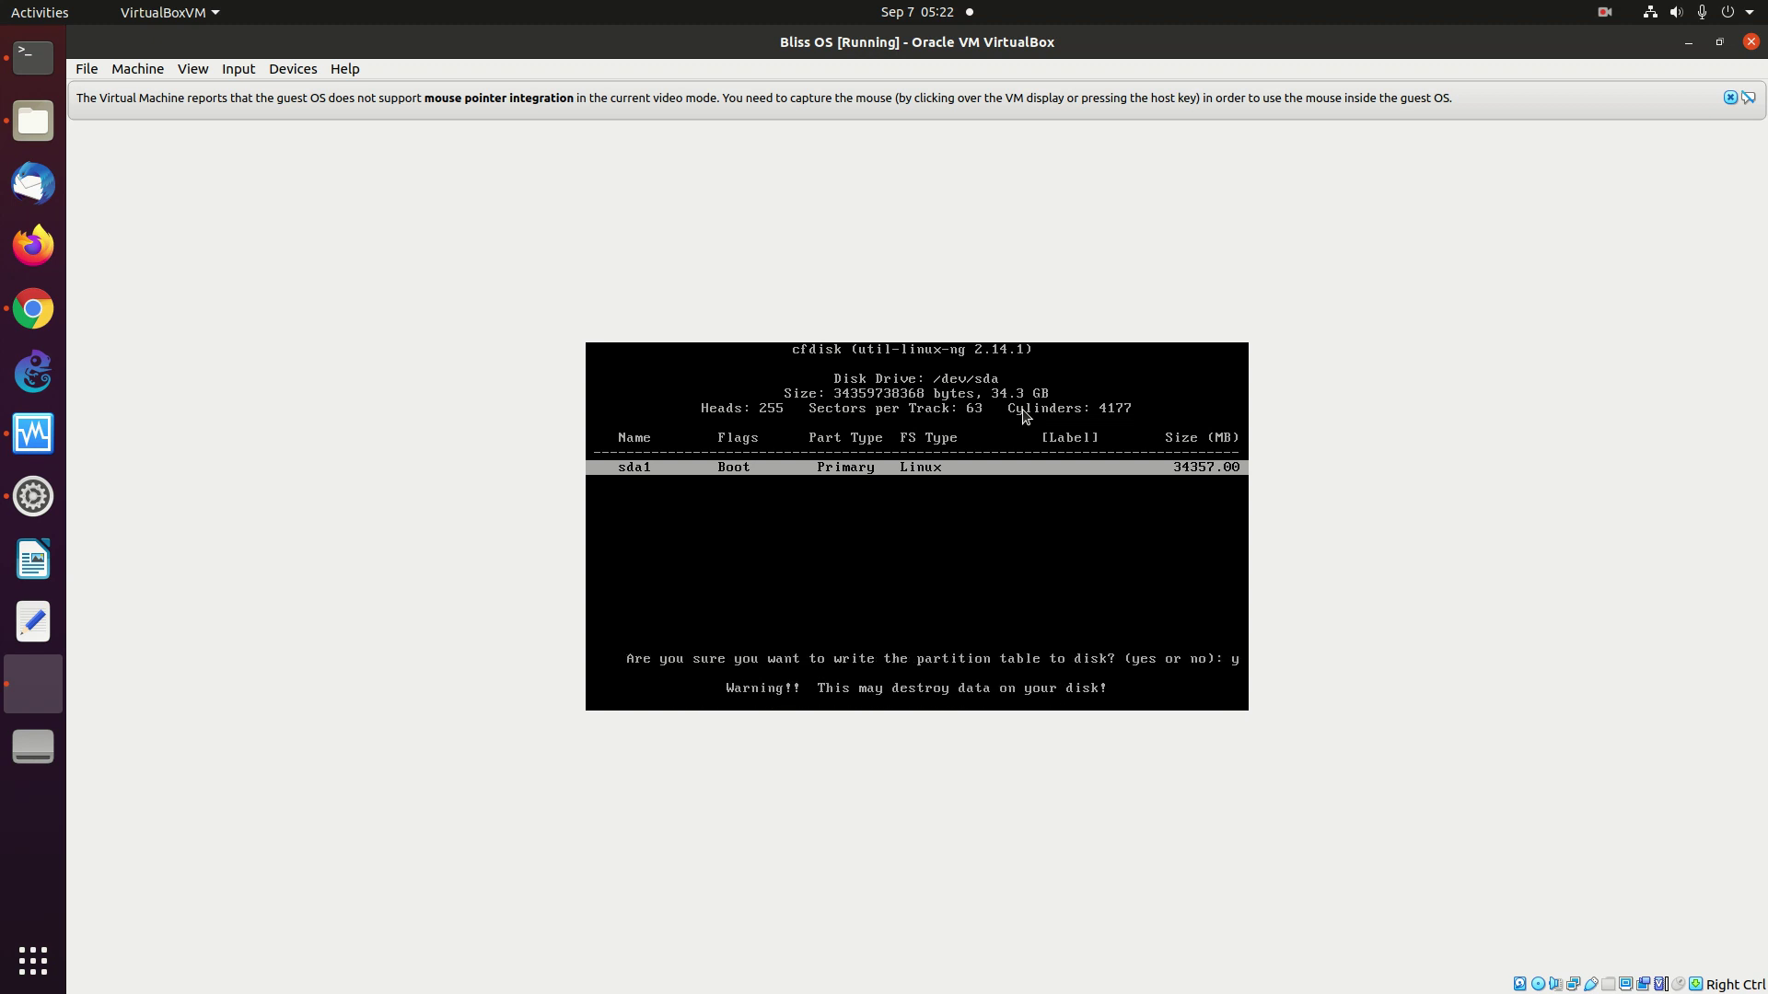
key("Return")
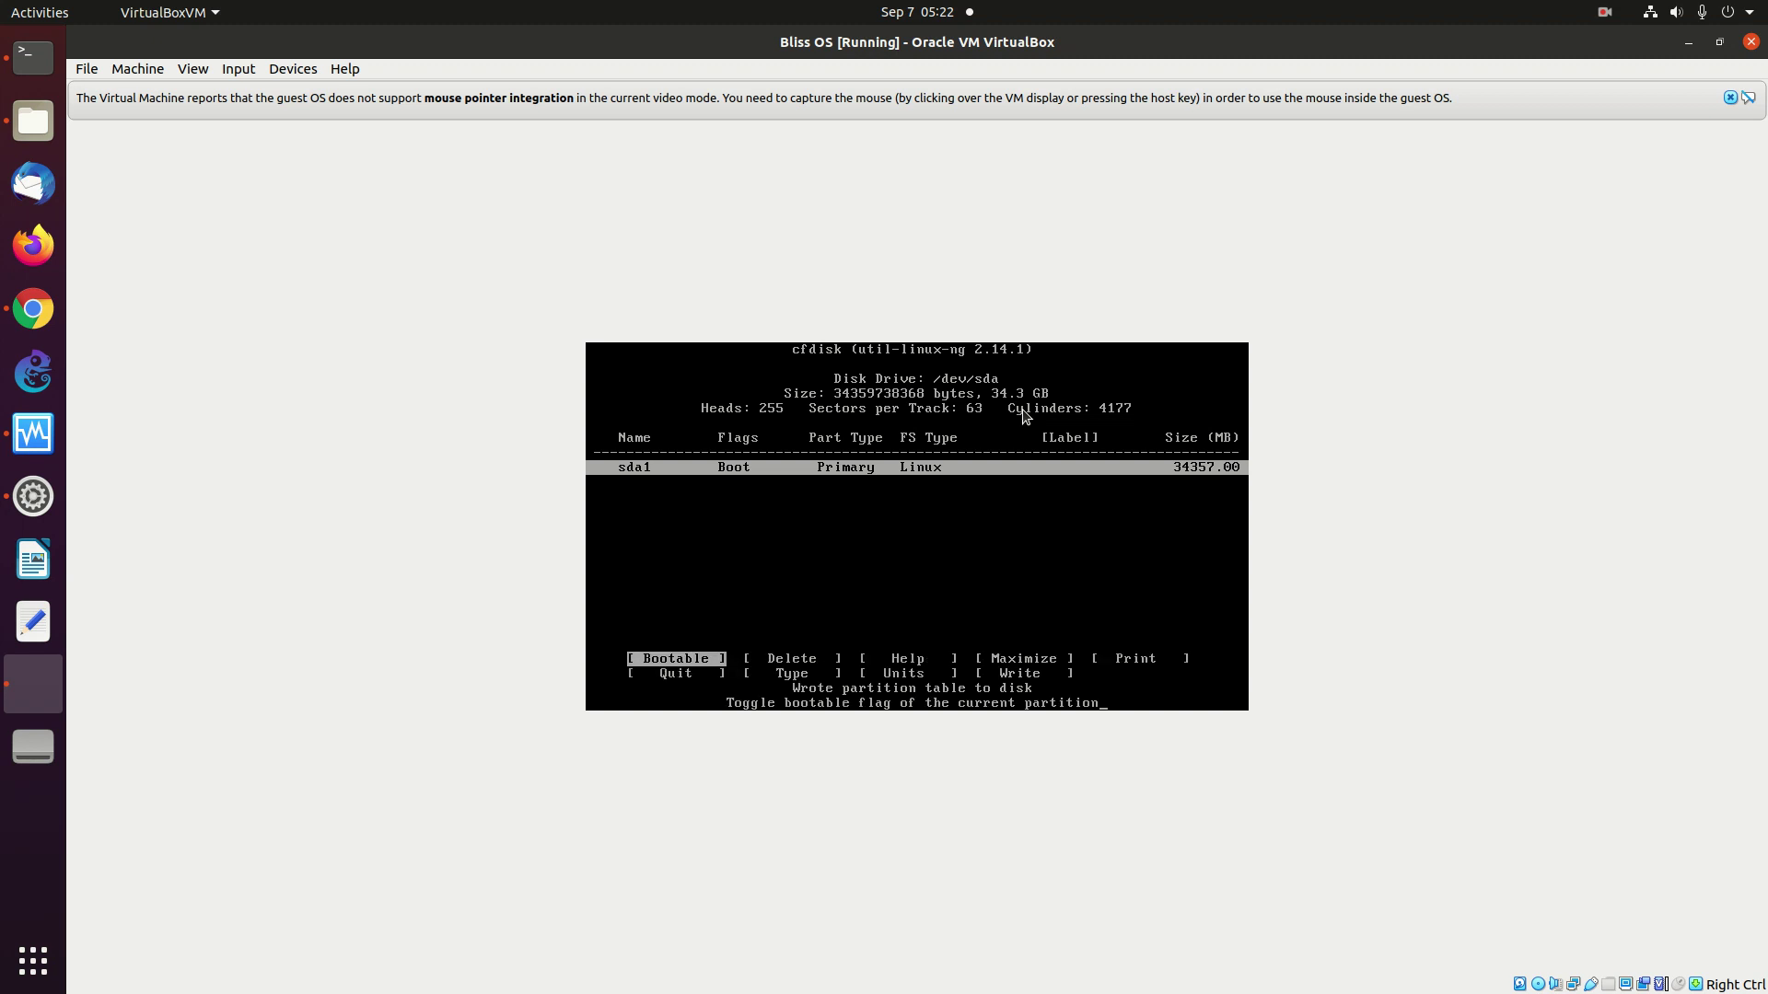
Quit cfdisk to return to the installer's partition selection
key("Right")
key("Right")
key("Right")
key("Right")
key("Right")
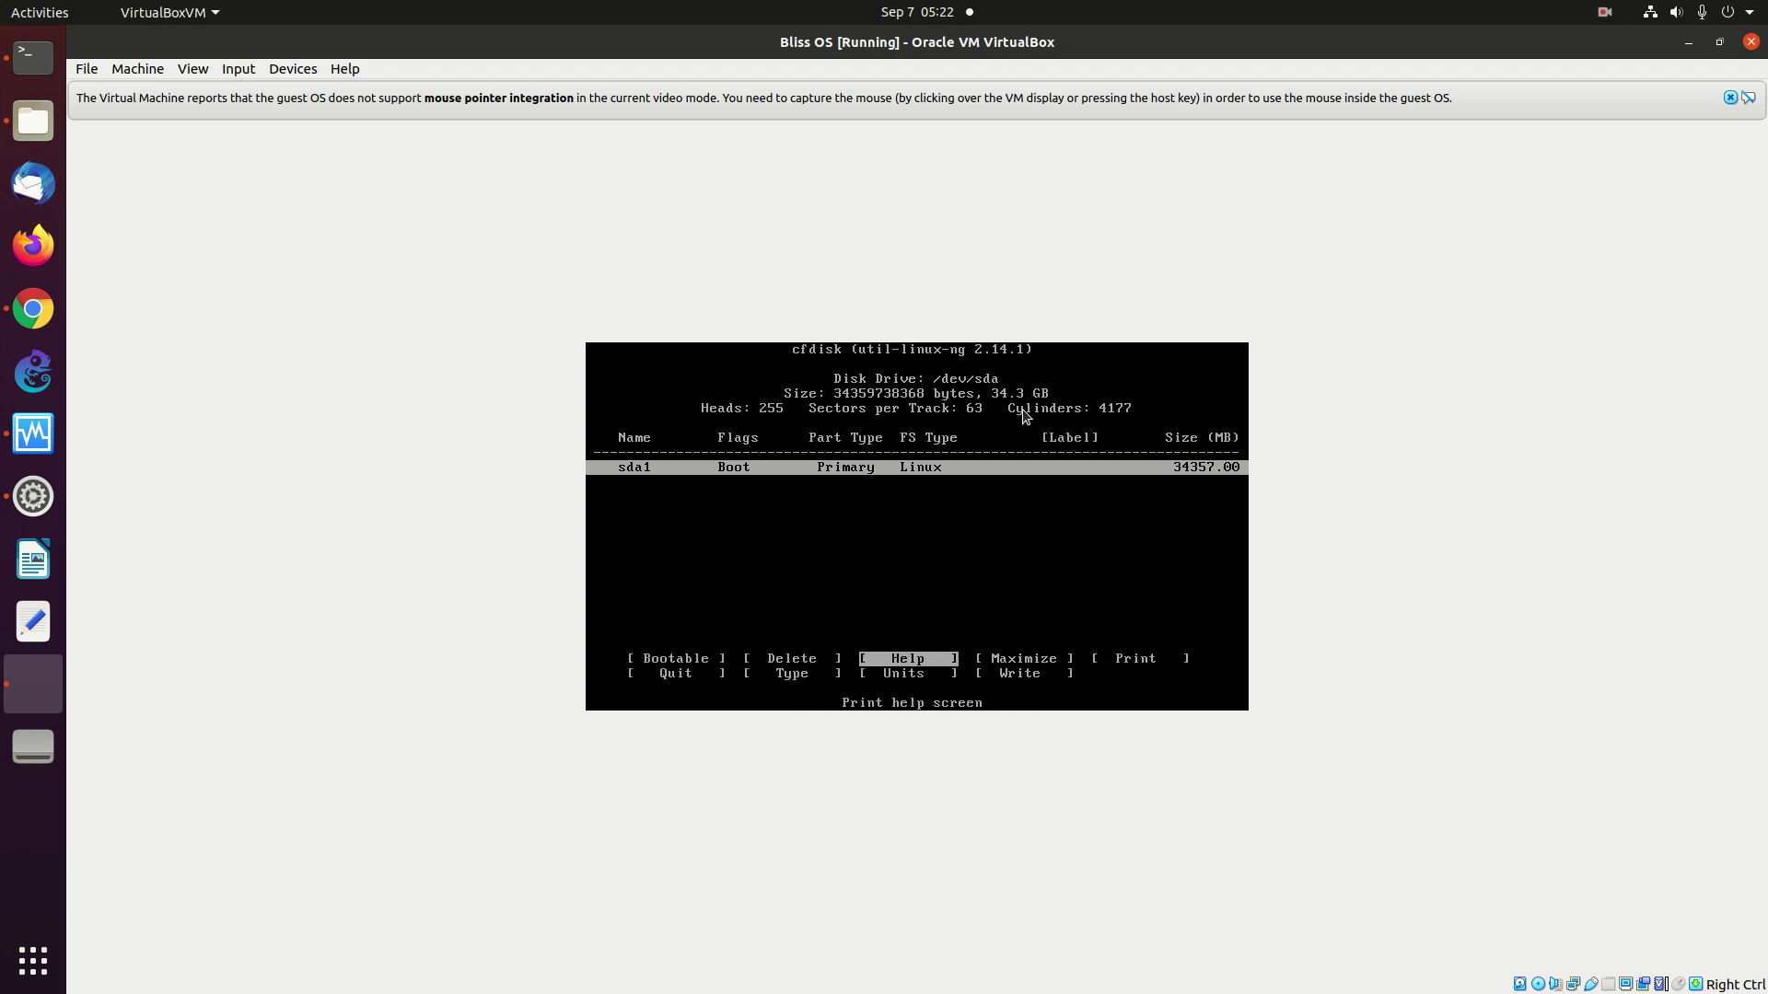
key("Return")
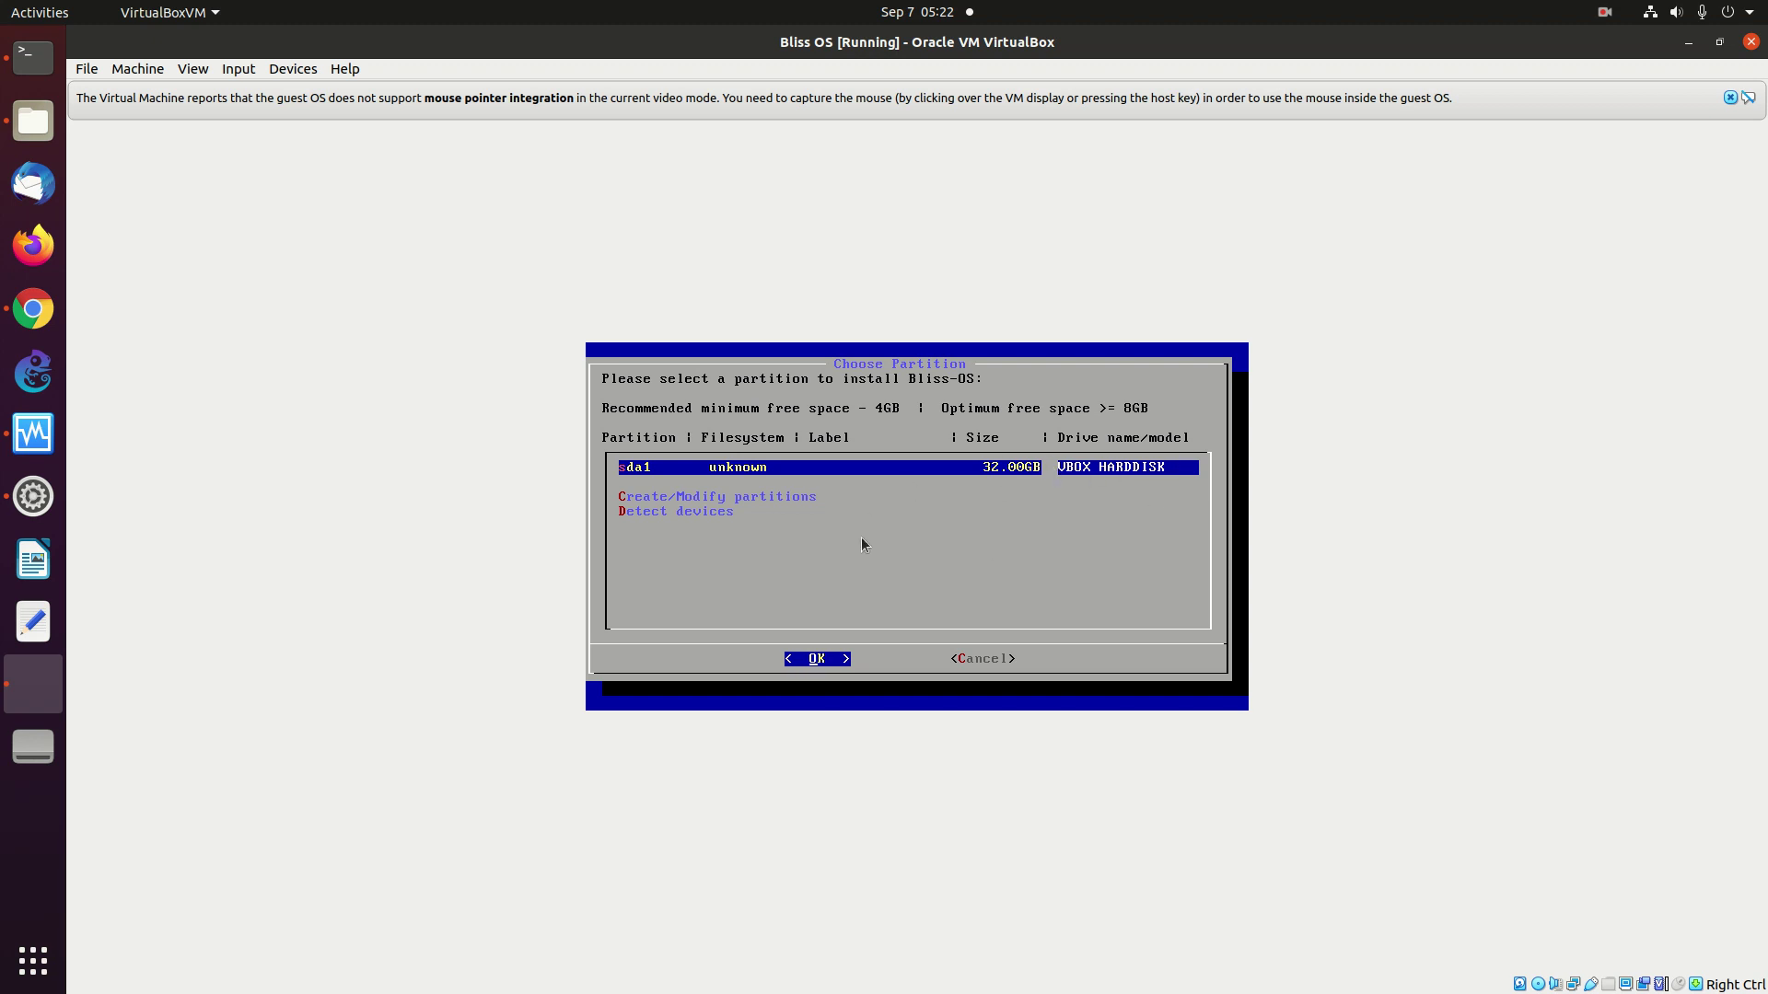
Select sda1 as the installation partition and format it as ext4, agreeing to the data loss
key("Return")
key("Down")
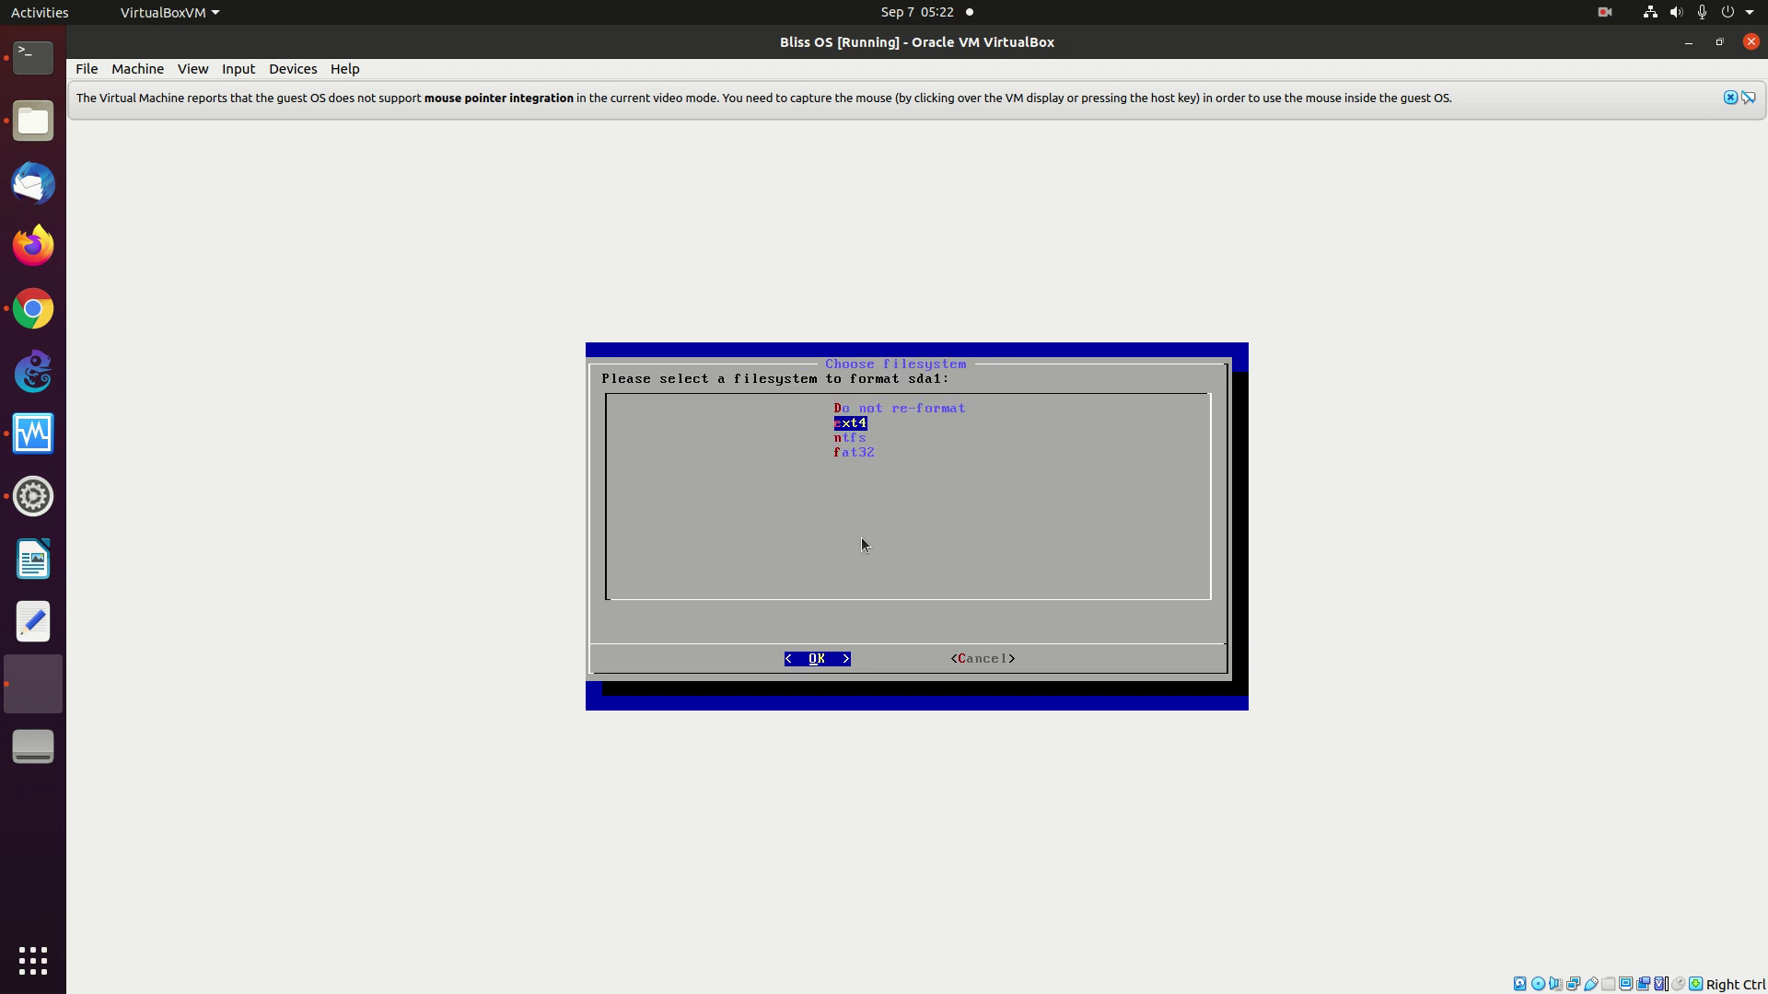
key("Return")
key("Left")
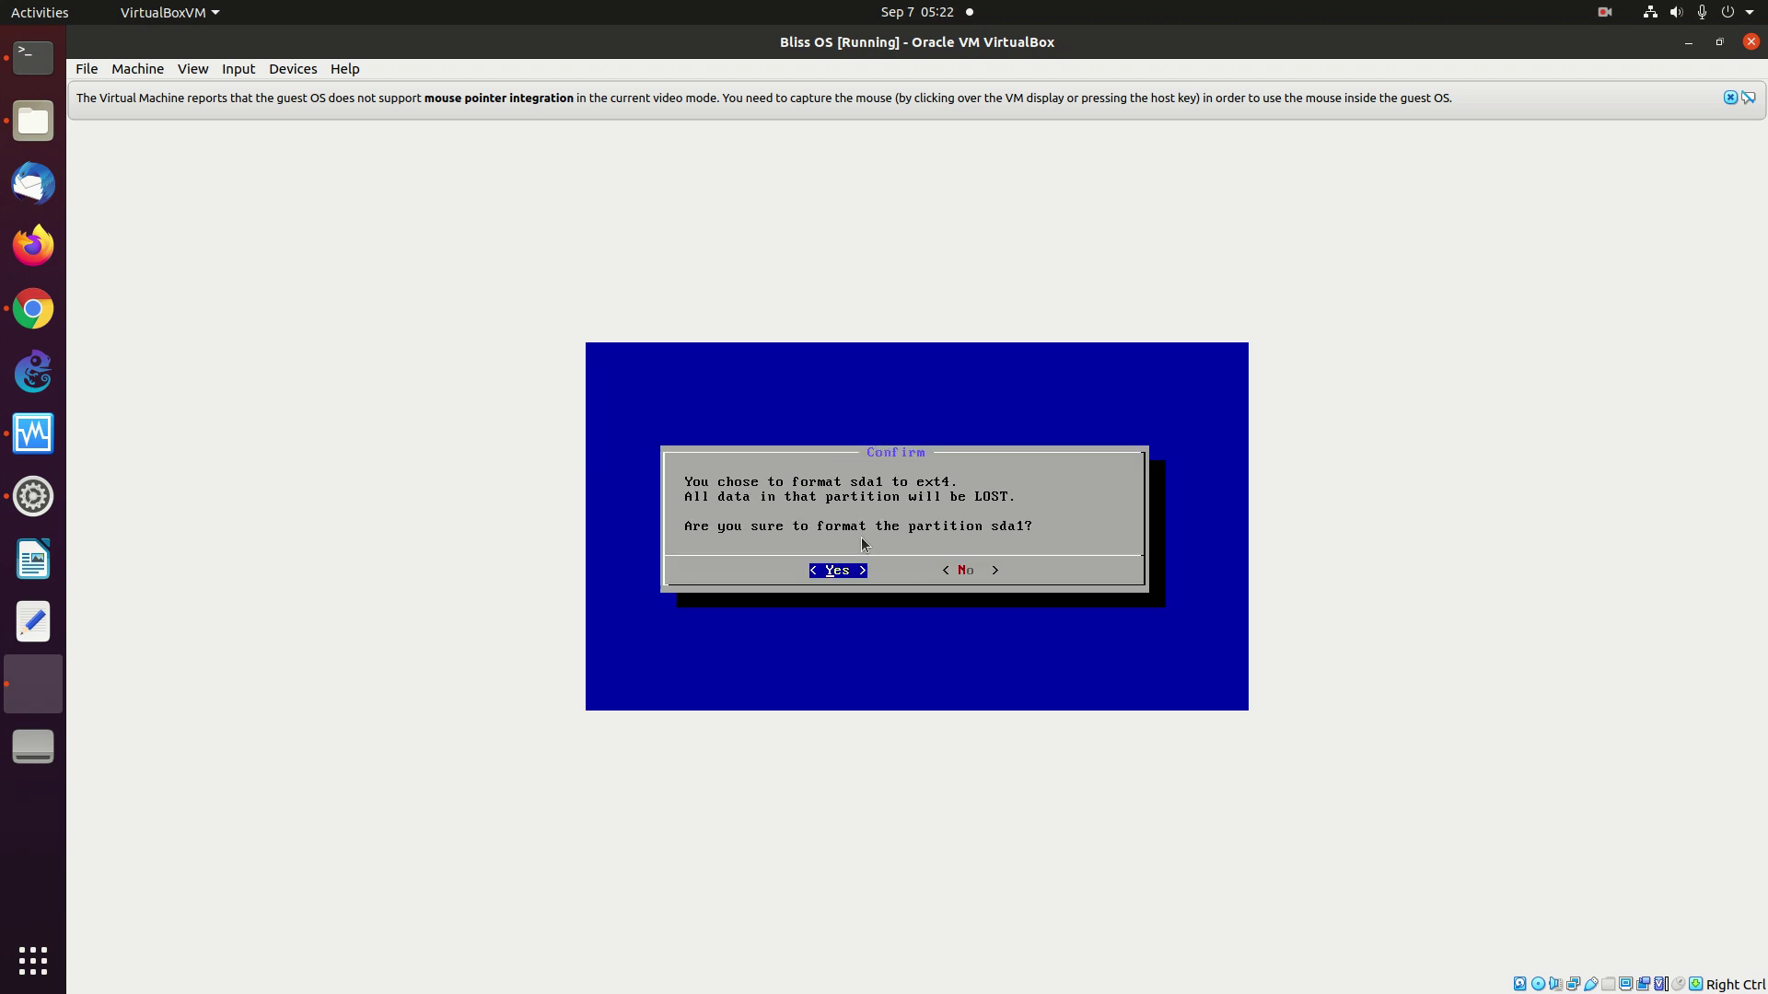
key("Return")
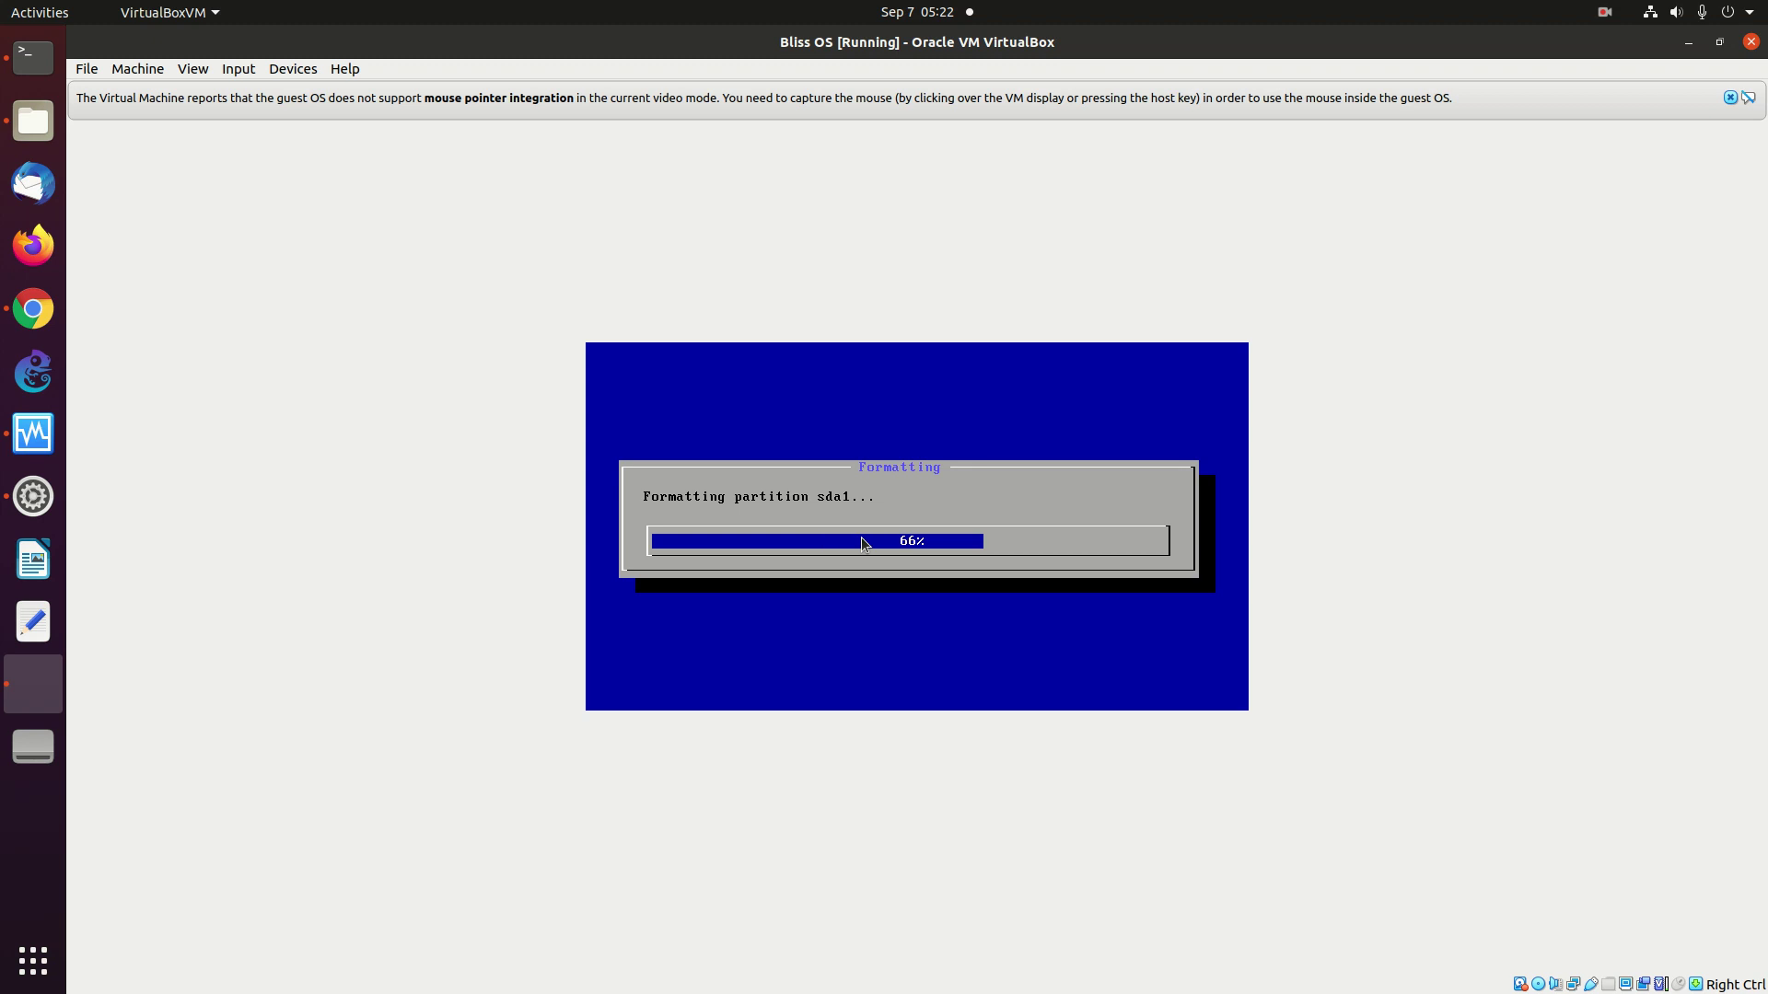